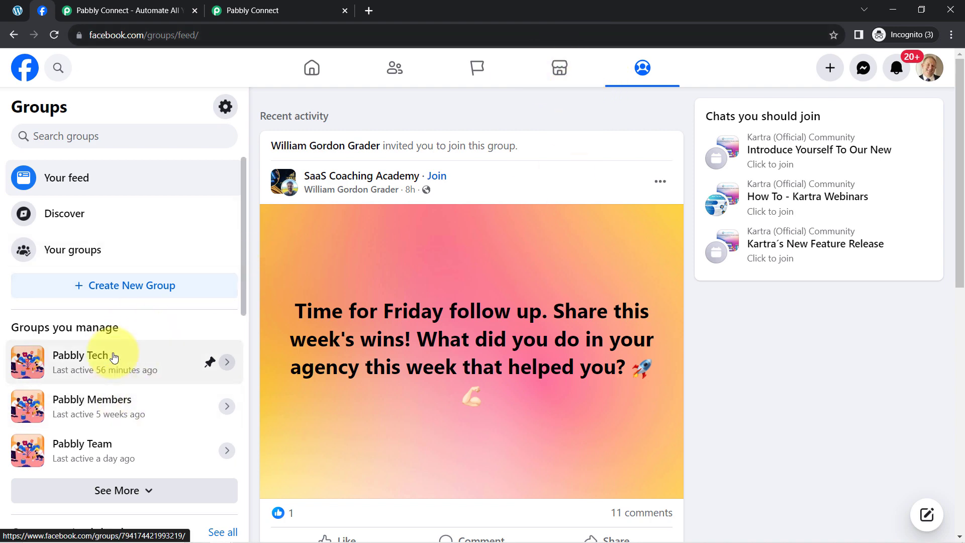
Review the WooCommerce product list in WordPress, the Facebook groups page, and the Pabbly Connect home page and dashboard
{"action": "left_click", "coordinate": [18, 10]}
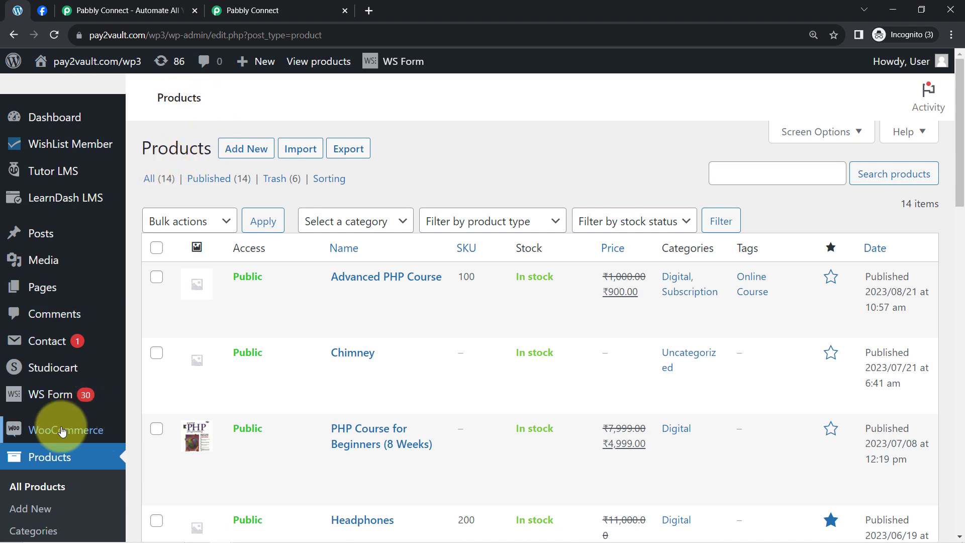
{"action": "left_click", "coordinate": [42, 12]}
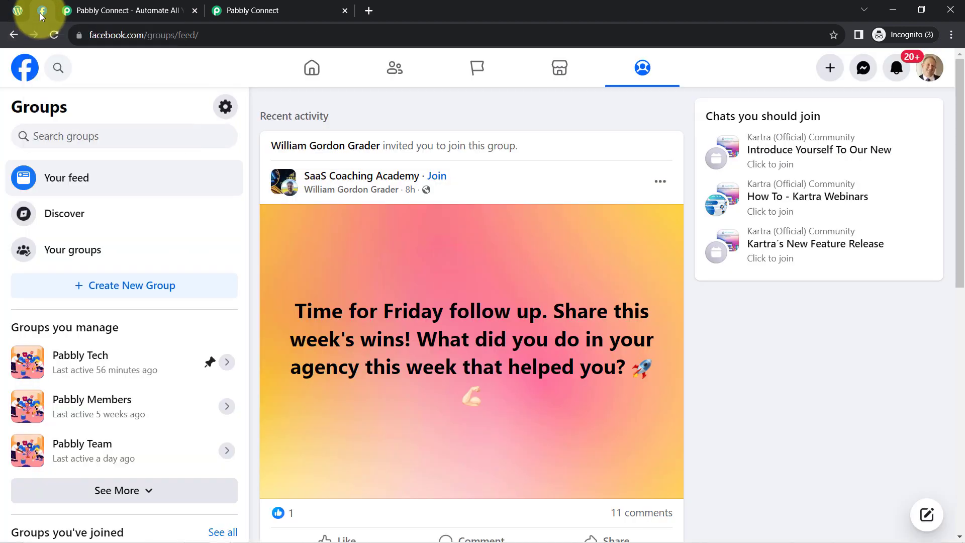
{"action": "left_click", "coordinate": [126, 10]}
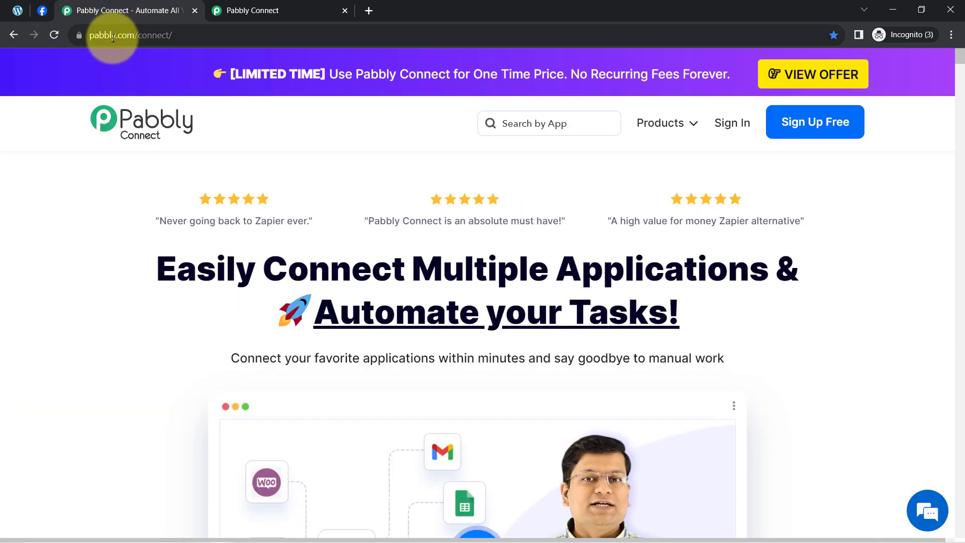
{"action": "left_click", "coordinate": [112, 36]}
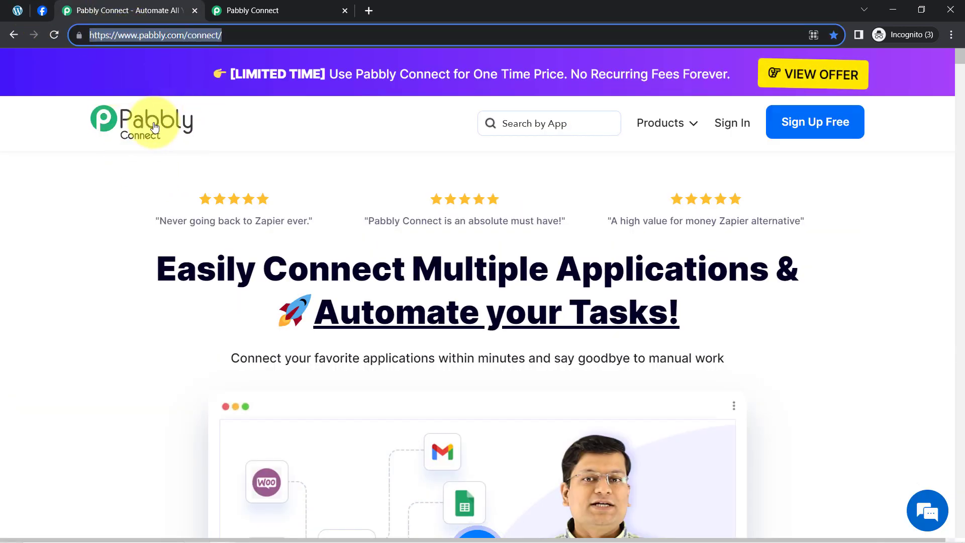
{"action": "left_click_drag", "start_coordinate": [197, 270], "coordinate": [594, 331]}
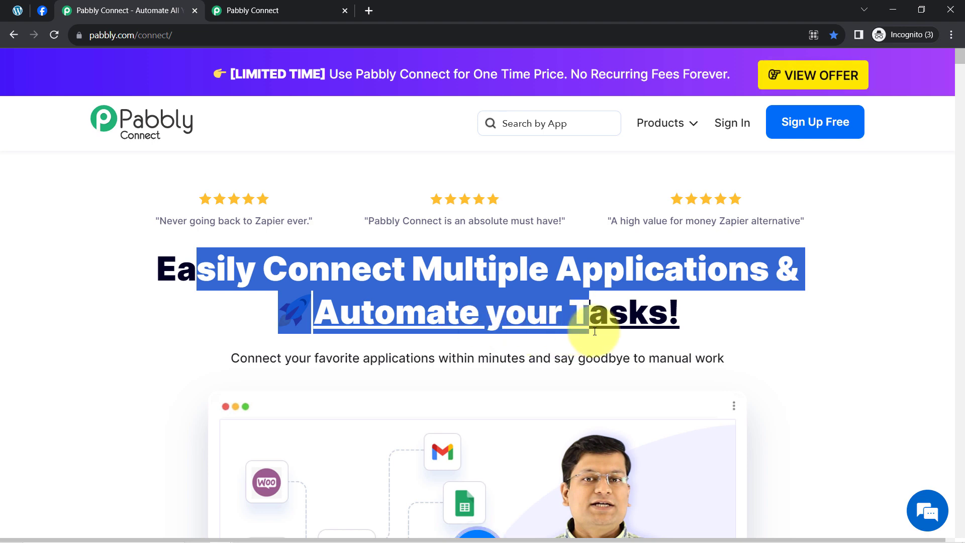
{"action": "left_click", "coordinate": [240, 6]}
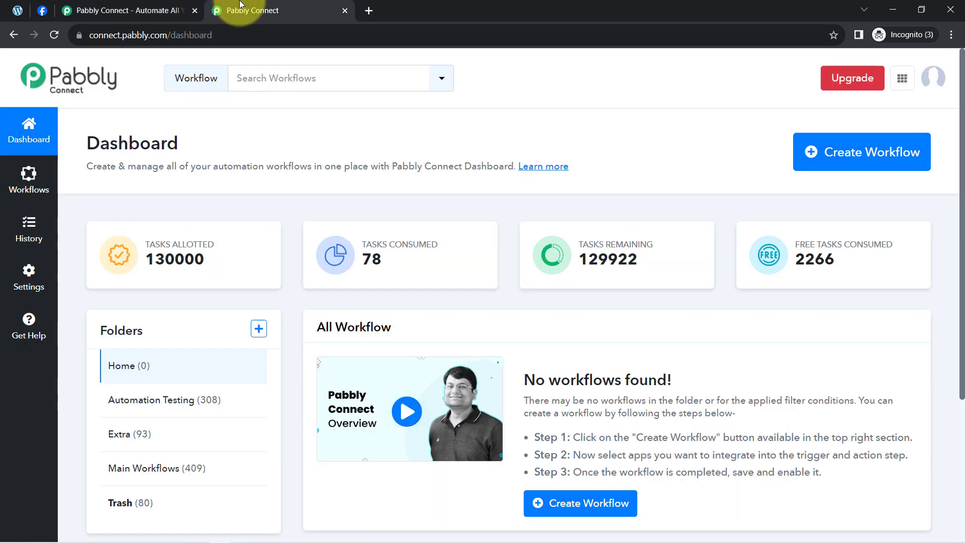
{"action": "left_click", "coordinate": [137, 10]}
{"action": "left_click", "coordinate": [366, 308]}
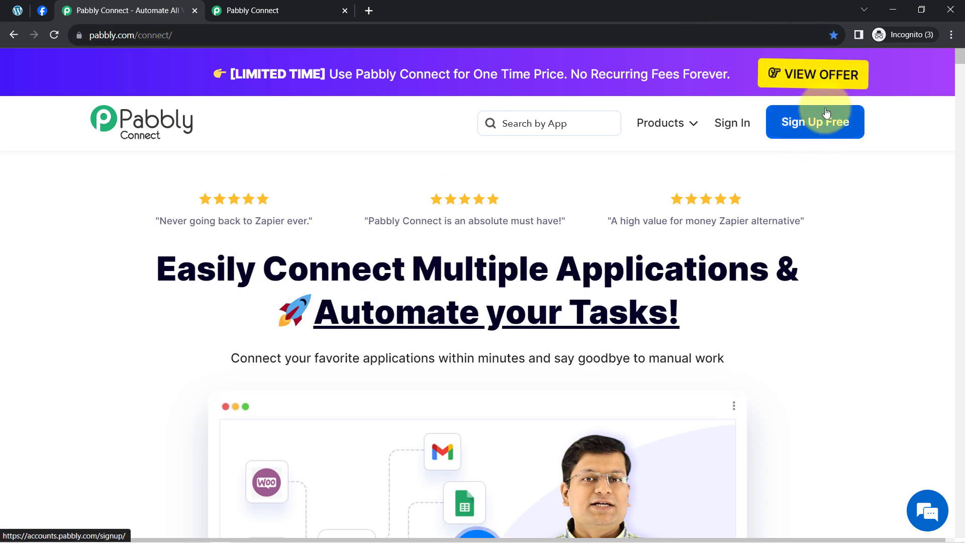
From the Pabbly Connect dashboard, start a new workflow named "Share WooCommerce Products on Facebook Group Automatically"
{"action": "left_click", "coordinate": [246, 8]}
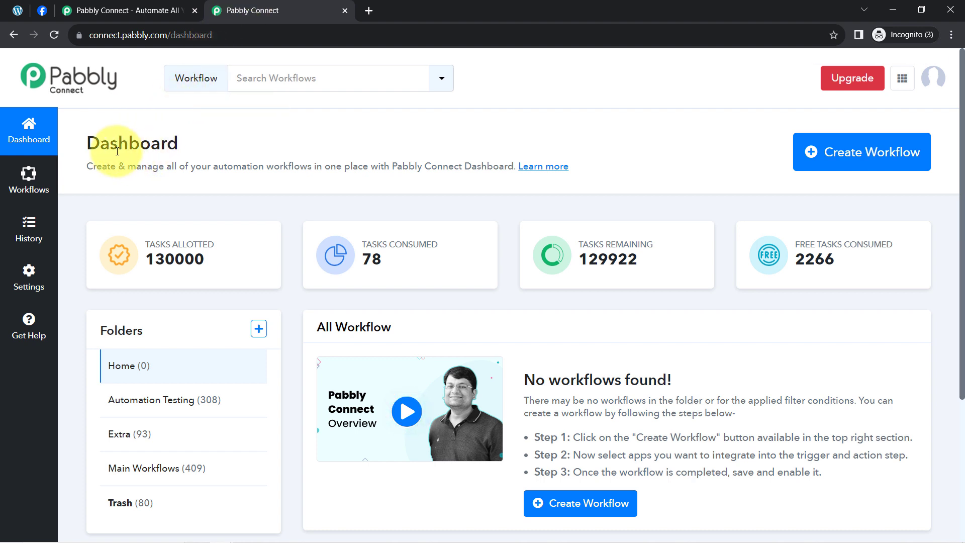
{"action": "left_click_drag", "start_coordinate": [100, 144], "coordinate": [171, 145]}
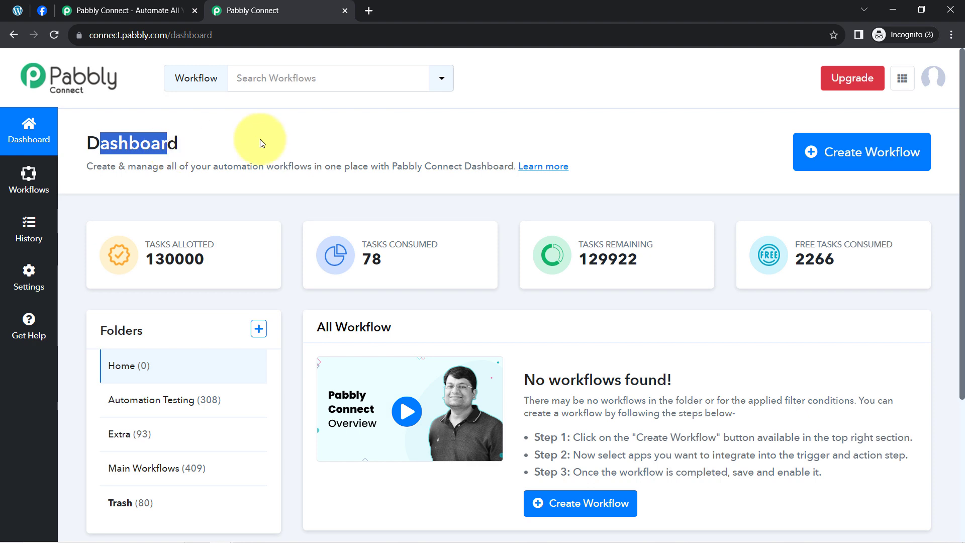
{"action": "left_click", "coordinate": [845, 145]}
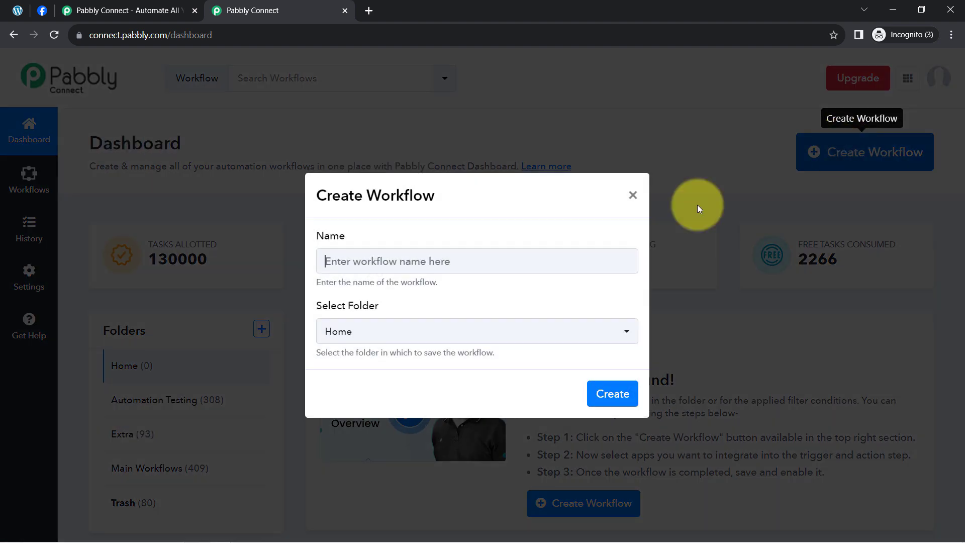
{"action": "left_click", "coordinate": [397, 270]}
{"action": "key", "text": "ctrl+v"}
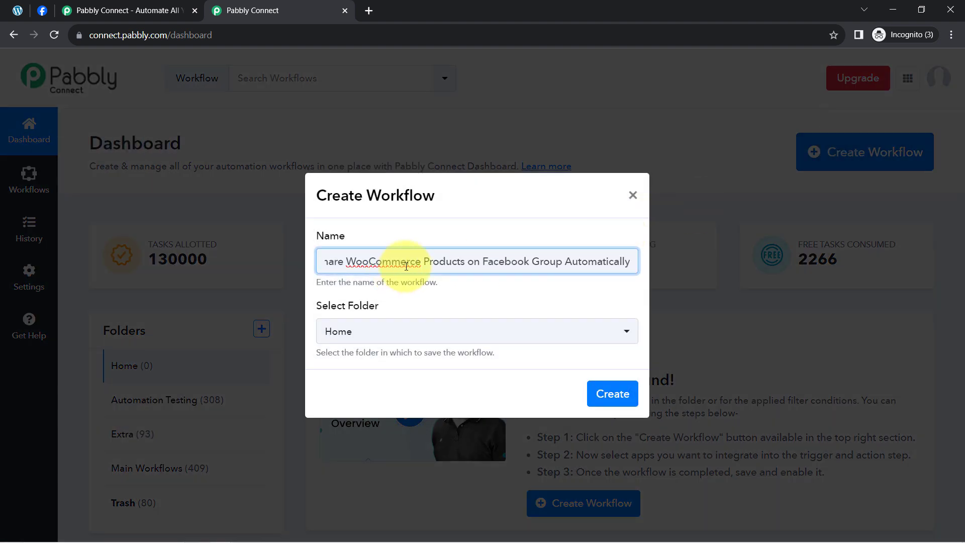
{"action": "left_click_drag", "start_coordinate": [429, 258], "coordinate": [320, 261]}
{"action": "left_click", "coordinate": [336, 261]}
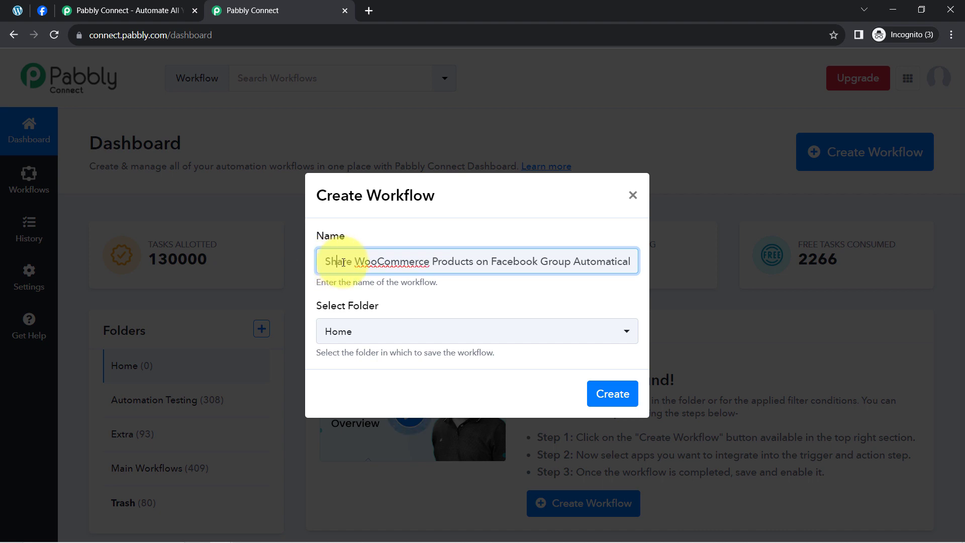
{"action": "left_click_drag", "start_coordinate": [343, 262], "coordinate": [623, 257]}
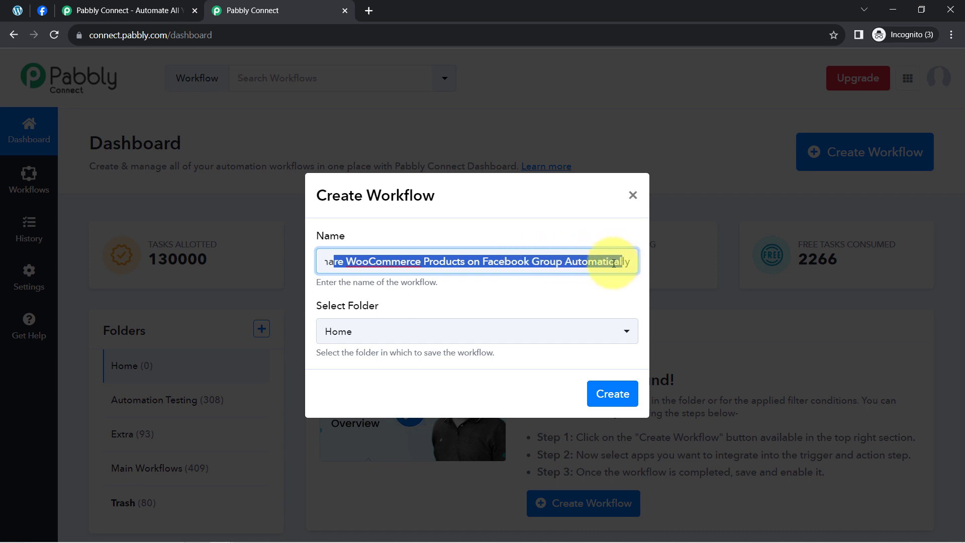
Choose the Main Workflows folder for the new workflow and create it
{"action": "left_click", "coordinate": [377, 338]}
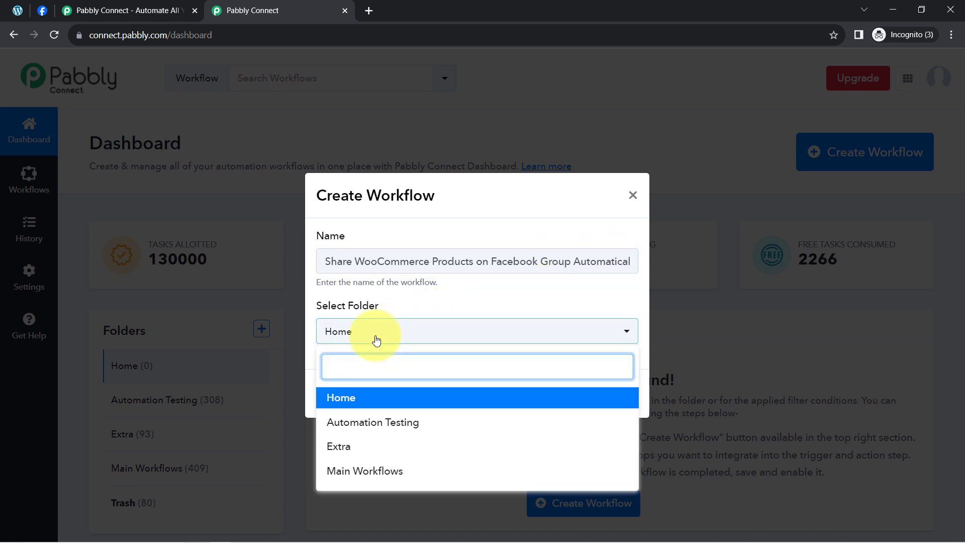
{"action": "left_click", "coordinate": [342, 470]}
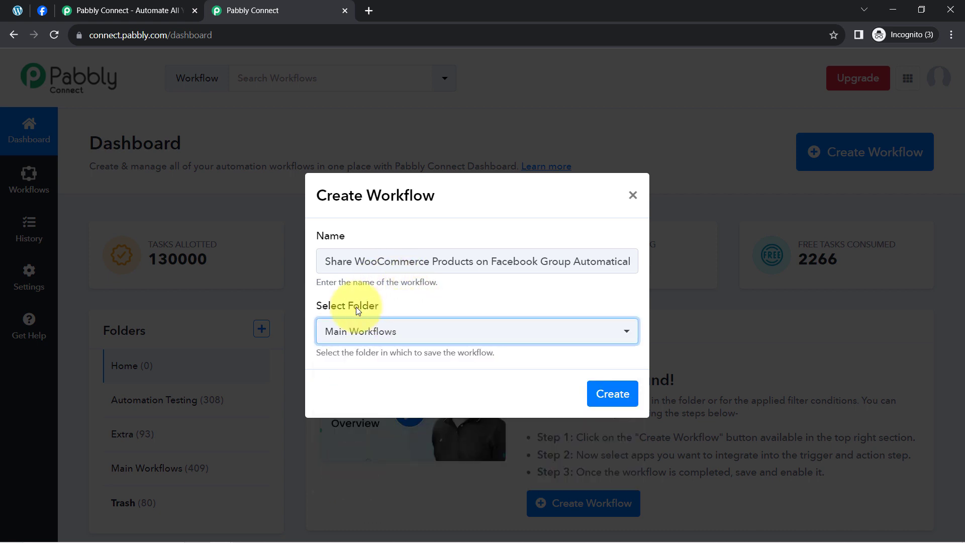
{"action": "left_click", "coordinate": [617, 393]}
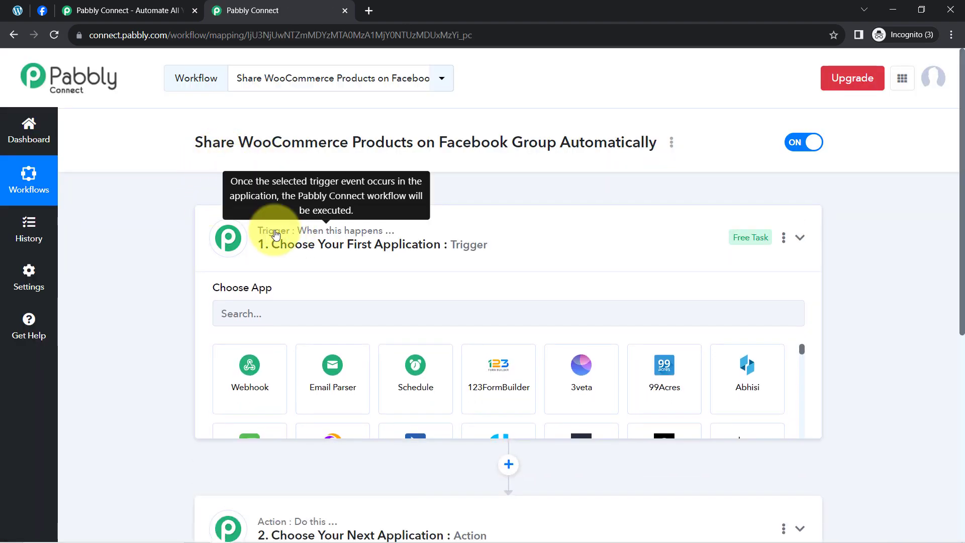
Set WooCommerce as the workflow's trigger application
{"action": "left_click", "coordinate": [276, 234]}
{"action": "mouse_move", "coordinate": [330, 235]}
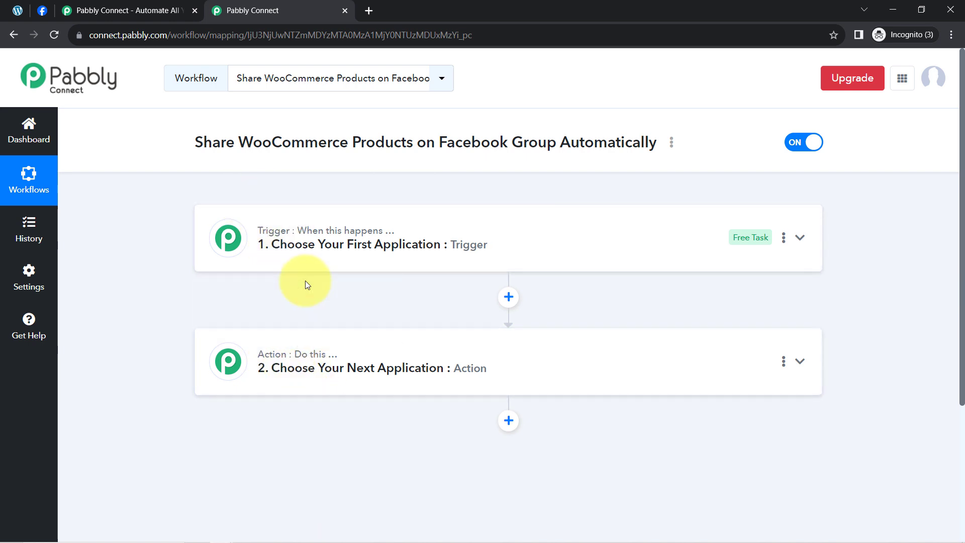
{"action": "left_click", "coordinate": [312, 241]}
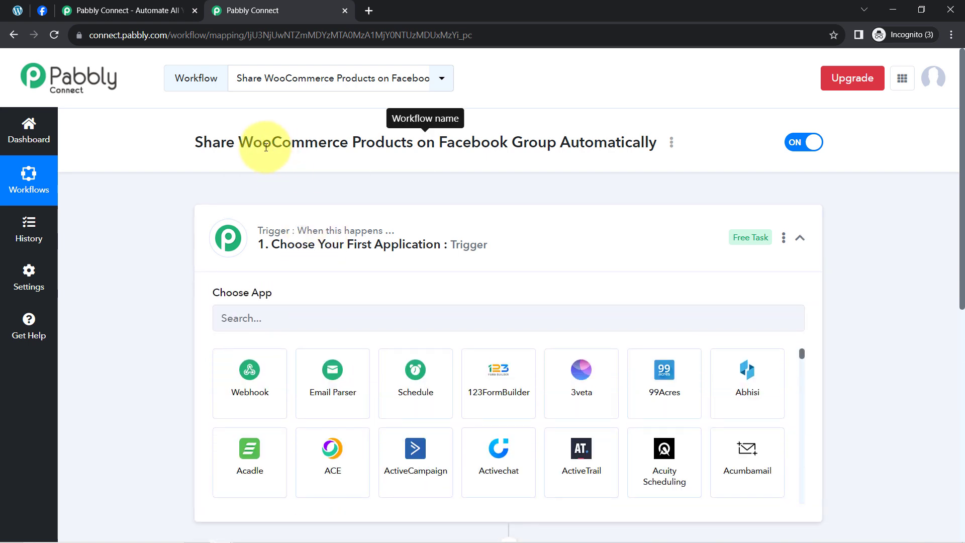
{"action": "triple_click", "coordinate": [266, 145]}
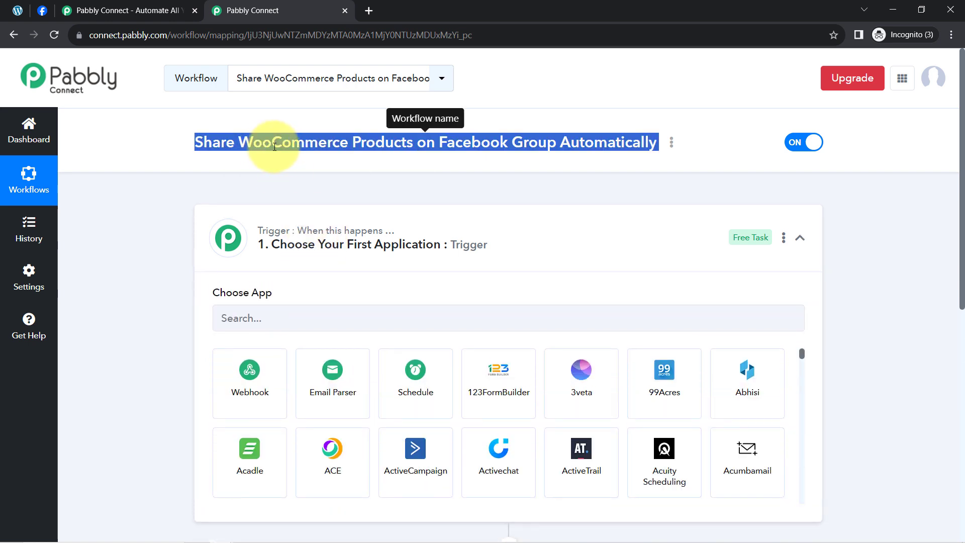
{"action": "double_click", "coordinate": [274, 147]}
{"action": "key", "text": "ctrl+c"}
{"action": "left_click", "coordinate": [230, 318]}
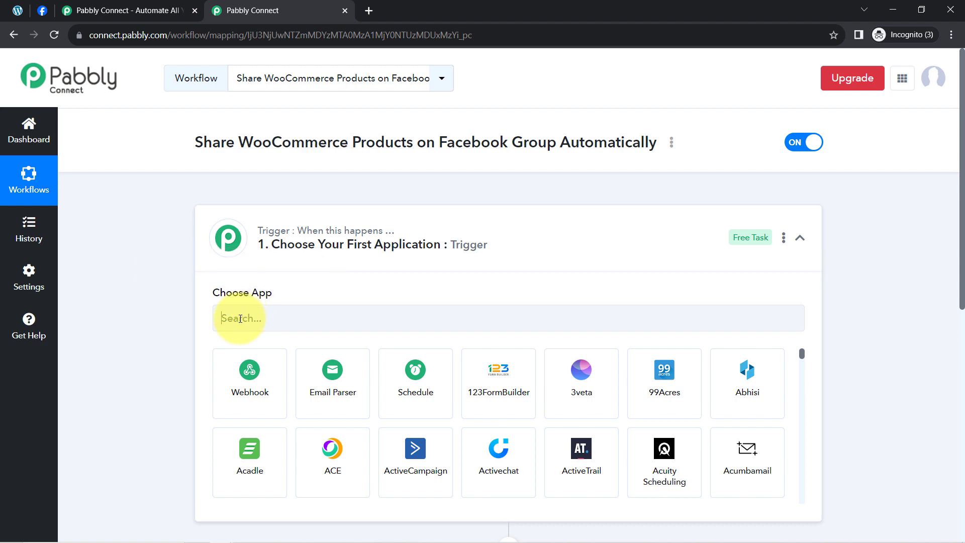
{"action": "key", "text": "ctrl+v"}
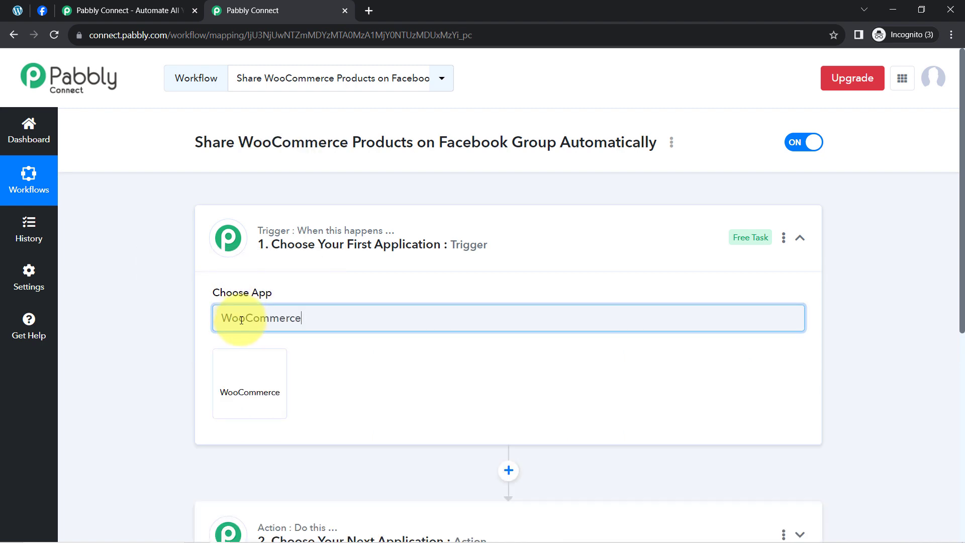
{"action": "left_click", "coordinate": [248, 378]}
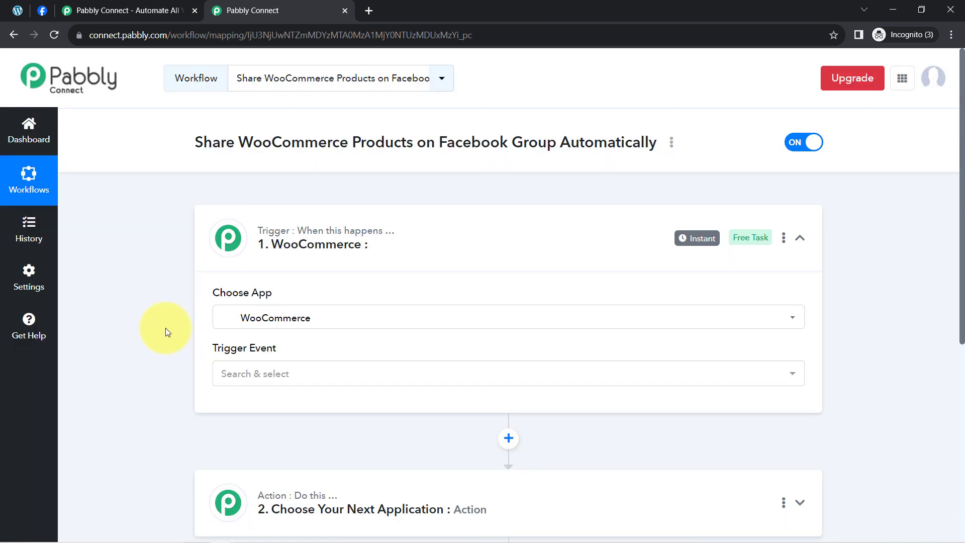
Search the action step's apps for "faceb" and set Facebook Groups as the action application
{"action": "scroll", "coordinate": [165, 331], "scroll_direction": "down", "scroll_amount": 5}
{"action": "left_click", "coordinate": [279, 267]}
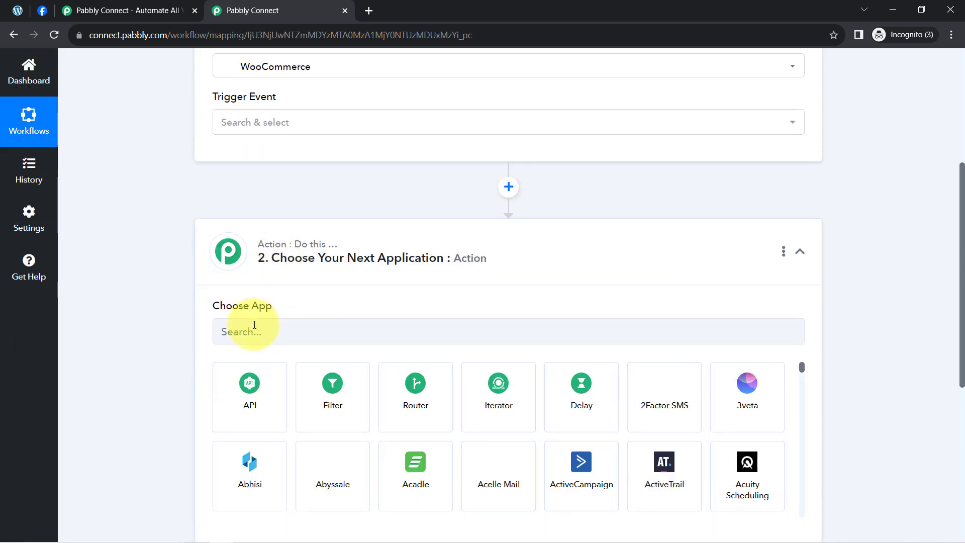
{"action": "left_click", "coordinate": [254, 325]}
{"action": "type", "text": "fac"}
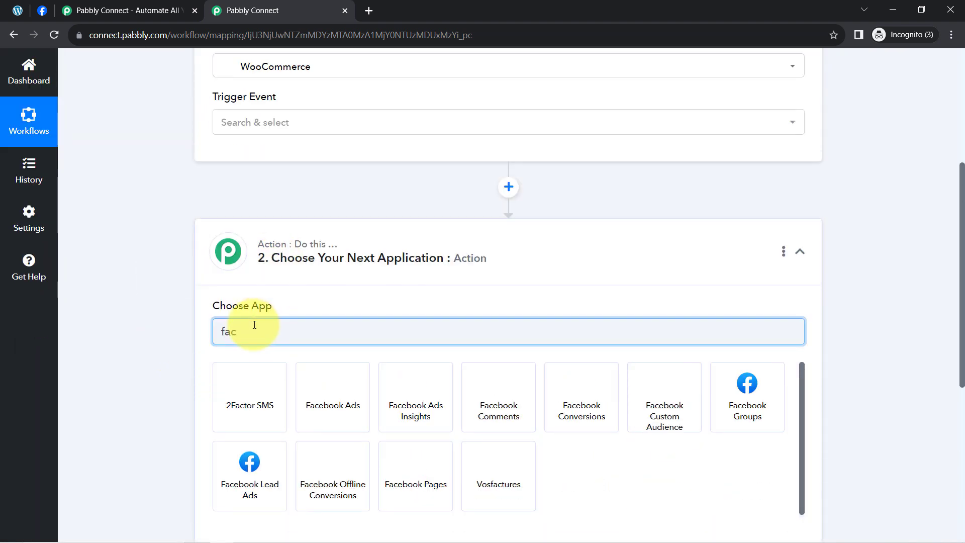
{"action": "type", "text": "eb"}
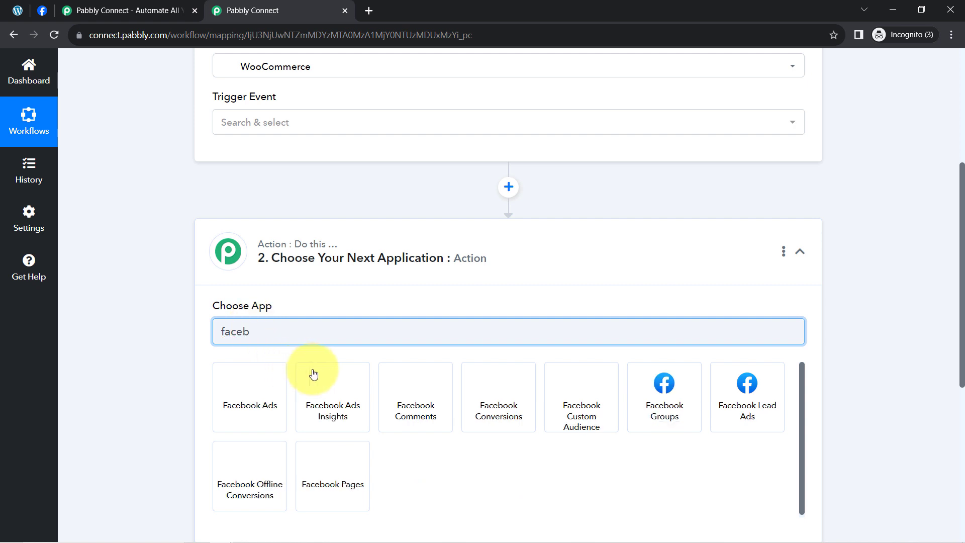
{"action": "left_click", "coordinate": [672, 406]}
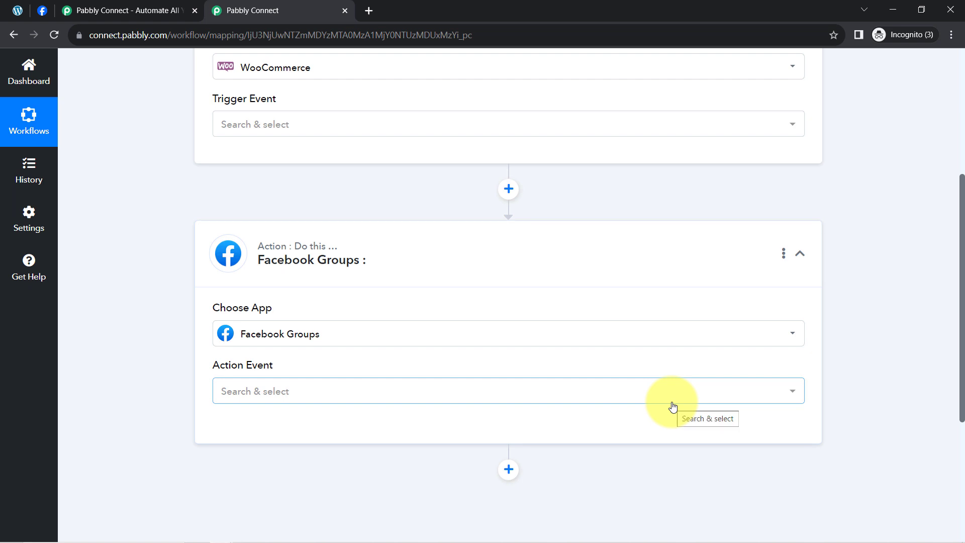
Set the WooCommerce trigger event to New Product Created
{"action": "mouse_move", "coordinate": [961, 355]}
{"action": "left_mouse_down"}
{"action": "mouse_move", "coordinate": [961, 207]}
{"action": "mouse_move", "coordinate": [949, 366]}
{"action": "left_mouse_up"}
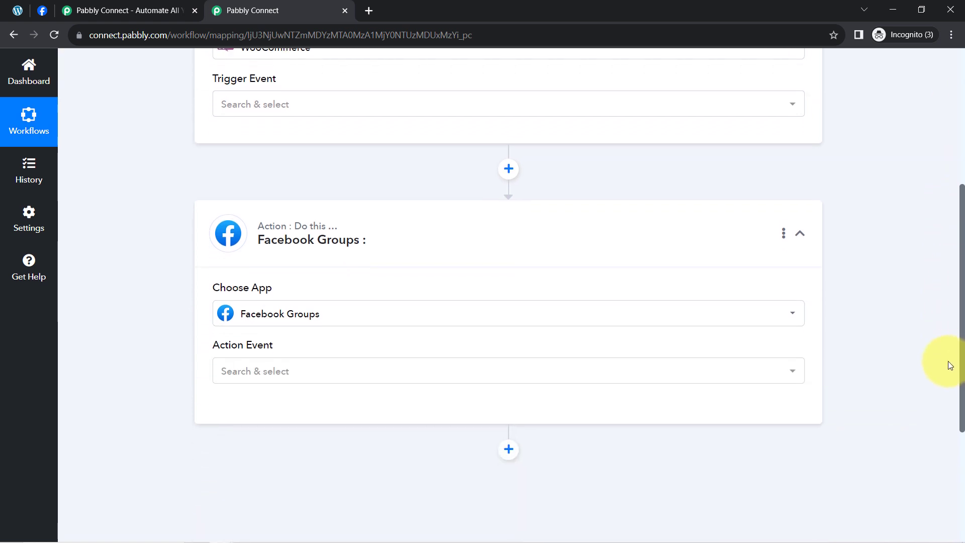
{"action": "left_click_drag", "start_coordinate": [950, 366], "coordinate": [955, 221]}
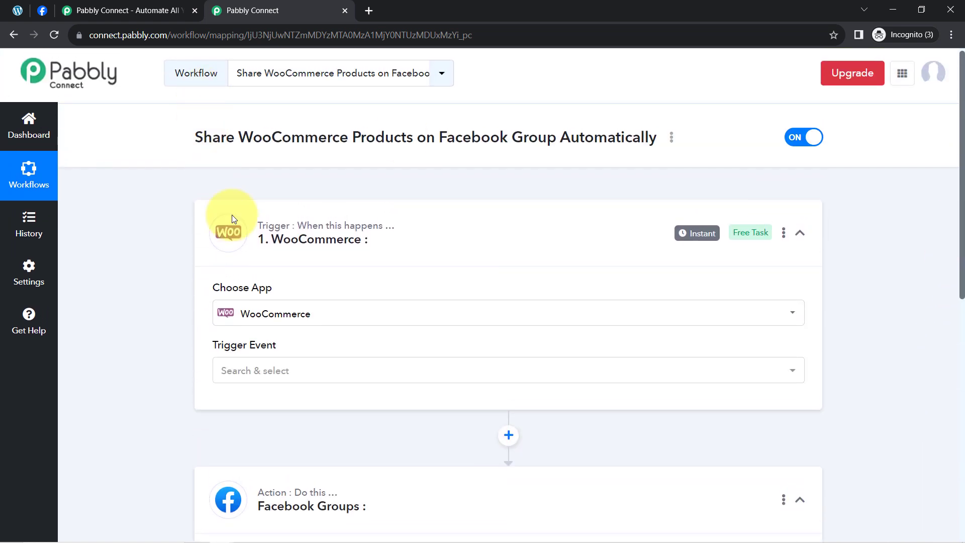
{"action": "left_click", "coordinate": [226, 370]}
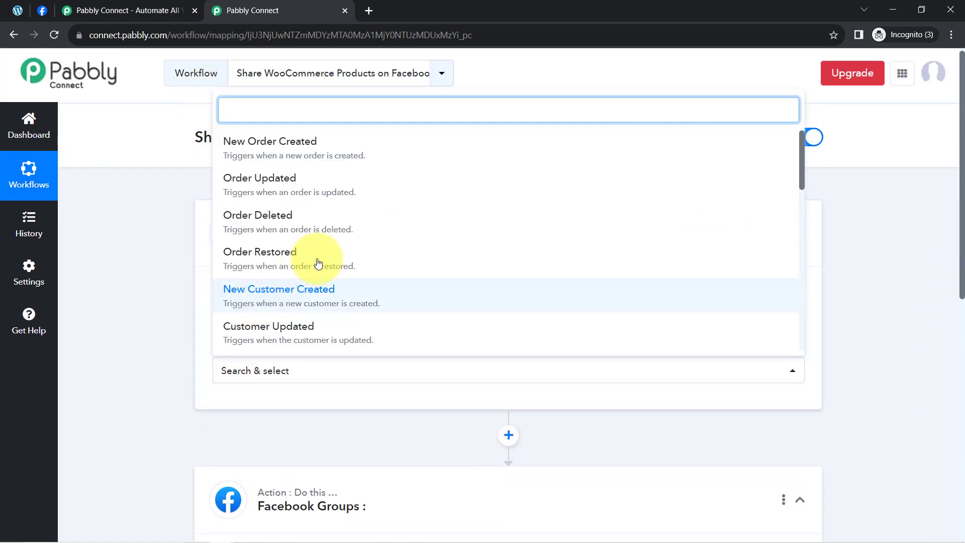
{"action": "scroll", "coordinate": [433, 253], "scroll_direction": "down", "scroll_amount": 5}
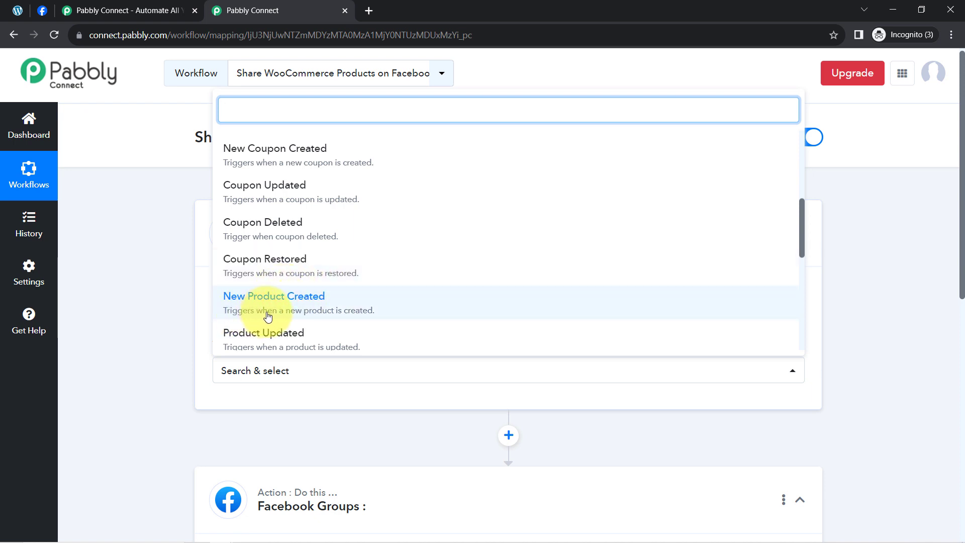
{"action": "left_click", "coordinate": [299, 308]}
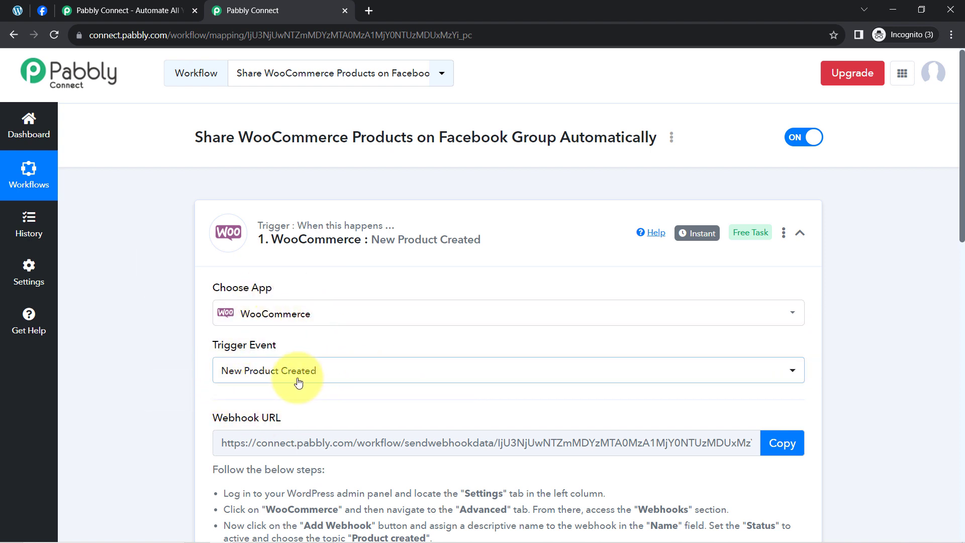
Read the webhook setup instructions for the WooCommerce trigger and copy its webhook URL
{"action": "left_click_drag", "start_coordinate": [959, 216], "coordinate": [958, 288]}
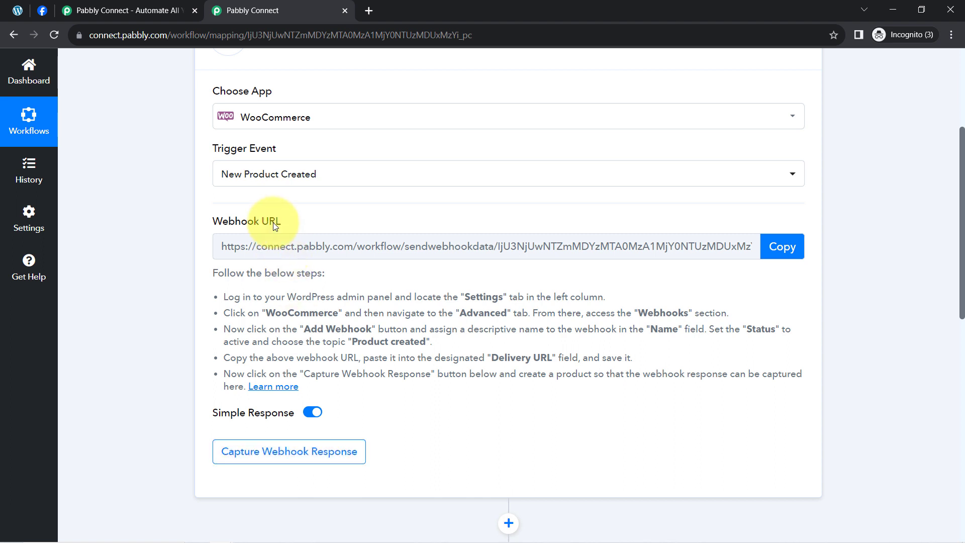
{"action": "mouse_move", "coordinate": [233, 224]}
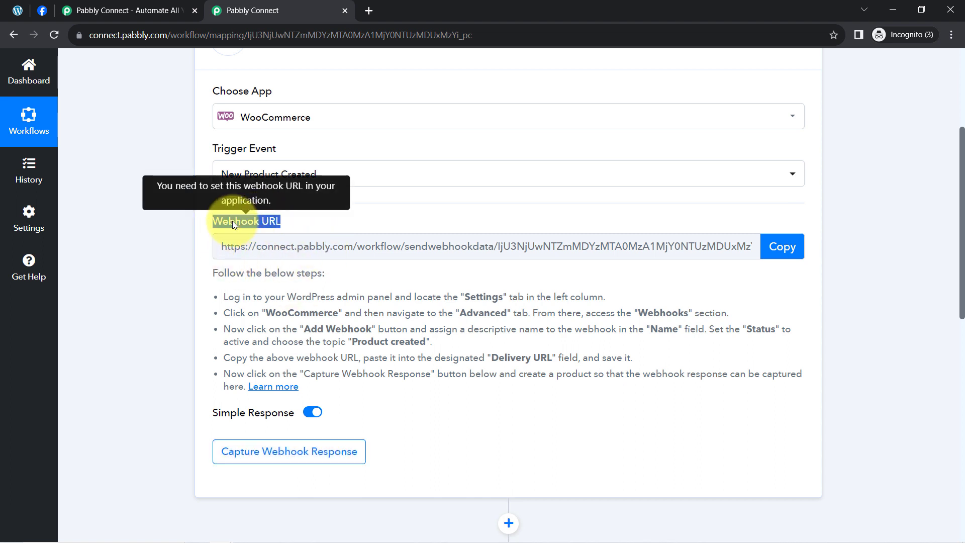
{"action": "left_click_drag", "start_coordinate": [211, 274], "coordinate": [338, 397]}
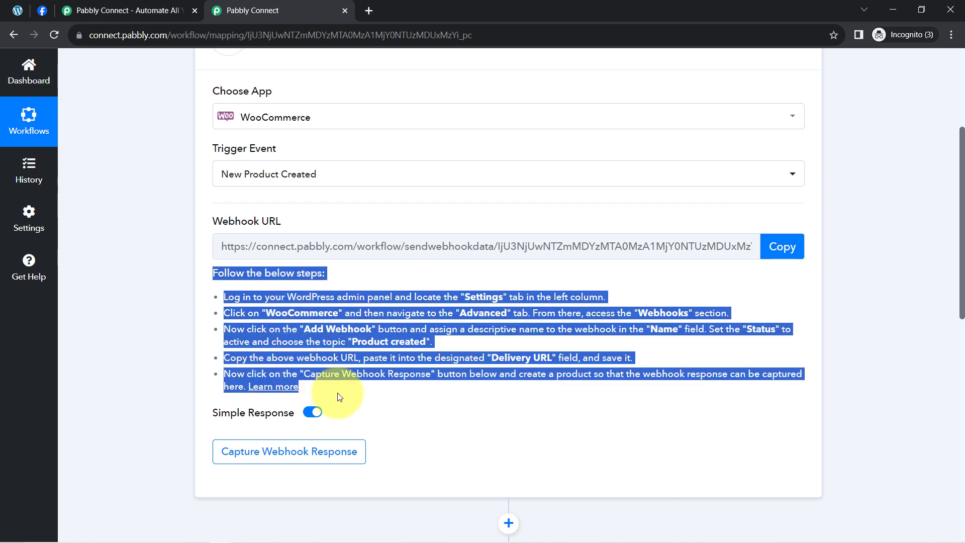
{"action": "left_click", "coordinate": [727, 233]}
{"action": "left_click", "coordinate": [768, 253]}
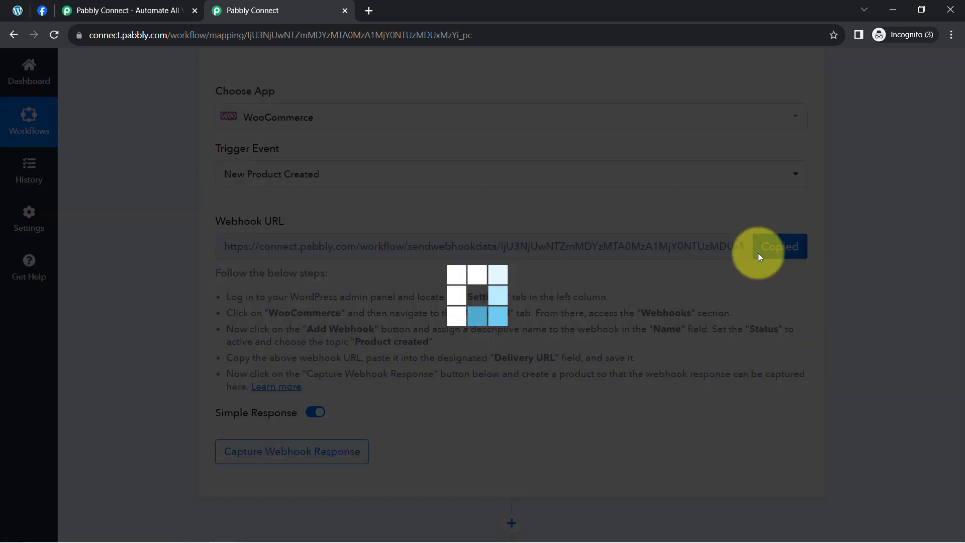
Switch to the WordPress admin and open the Webhooks section of WooCommerce's advanced settings
{"action": "left_click", "coordinate": [17, 10]}
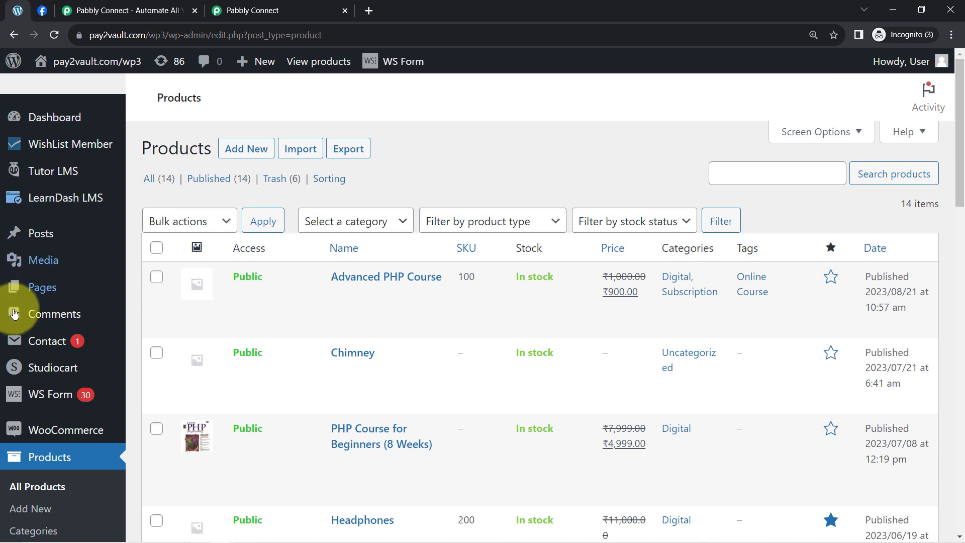
{"action": "scroll", "coordinate": [40, 301], "scroll_direction": "down", "scroll_amount": 1}
{"action": "mouse_move", "coordinate": [50, 387]}
{"action": "left_click", "coordinate": [146, 451]}
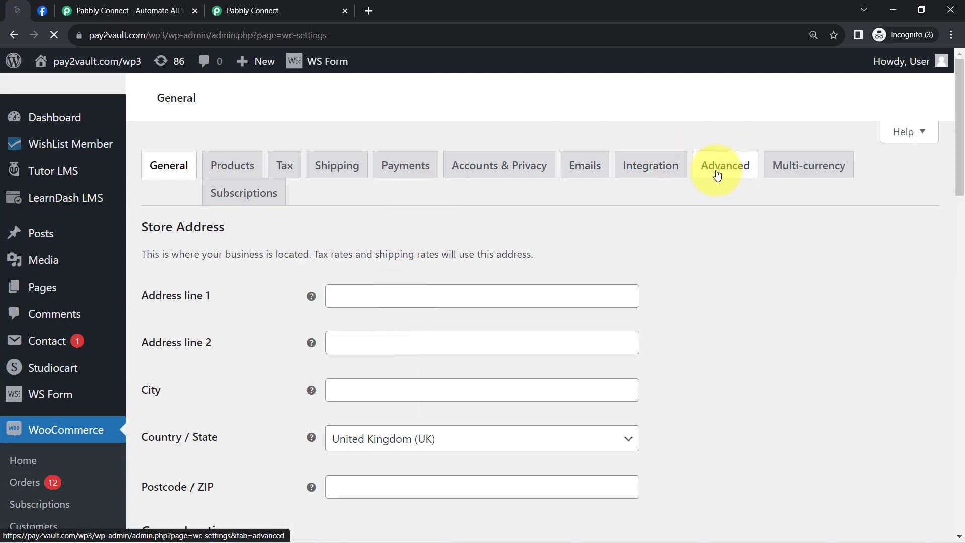
{"action": "left_click", "coordinate": [718, 143]}
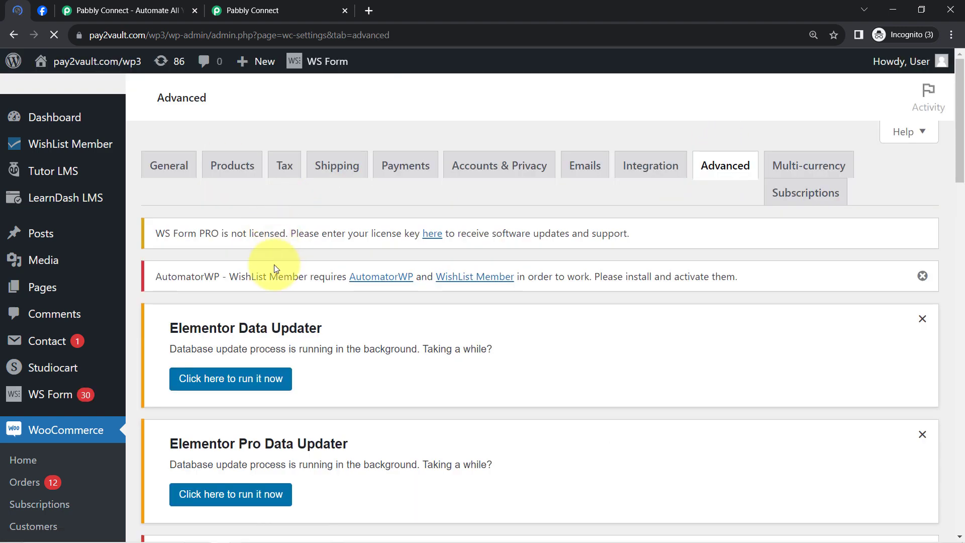
{"action": "scroll", "coordinate": [267, 375], "scroll_direction": "down", "scroll_amount": 5}
{"action": "left_click", "coordinate": [262, 272]}
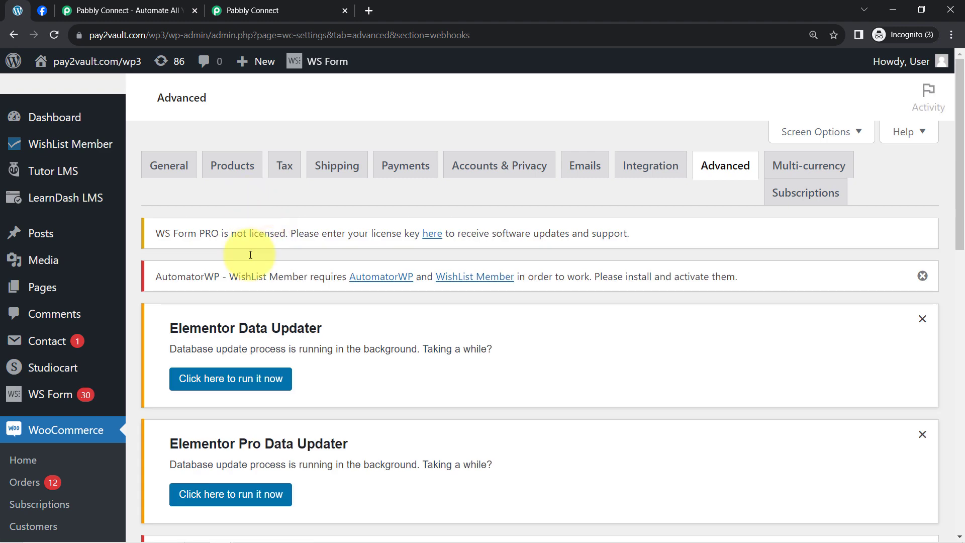
Add a new webhook named "Connect WooCommerce & Pabbly Connect" and set its status to Active
{"action": "scroll", "coordinate": [251, 255], "scroll_direction": "down", "scroll_amount": 10}
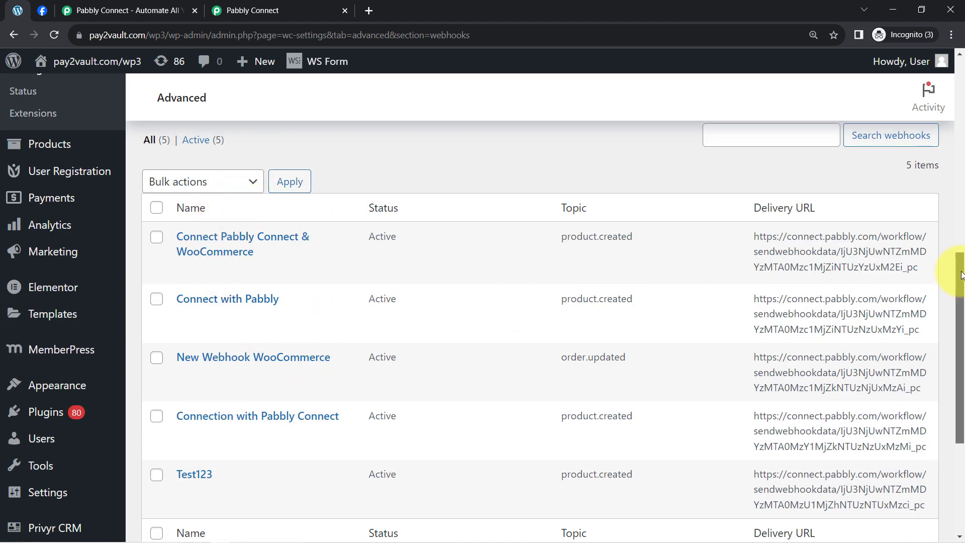
{"action": "scroll", "coordinate": [948, 221], "scroll_direction": "up", "scroll_amount": 2}
{"action": "left_click", "coordinate": [238, 214]}
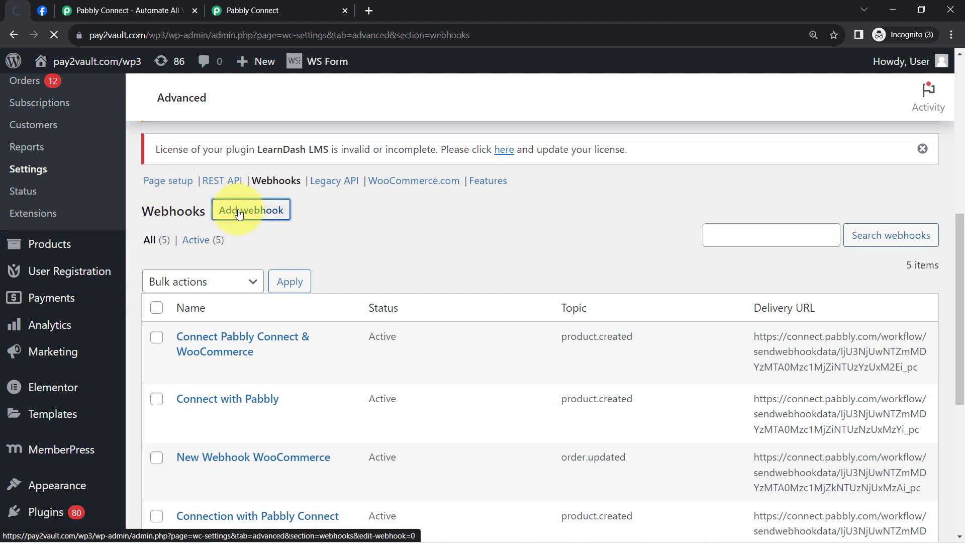
{"action": "scroll", "coordinate": [948, 247], "scroll_direction": "down", "scroll_amount": 4}
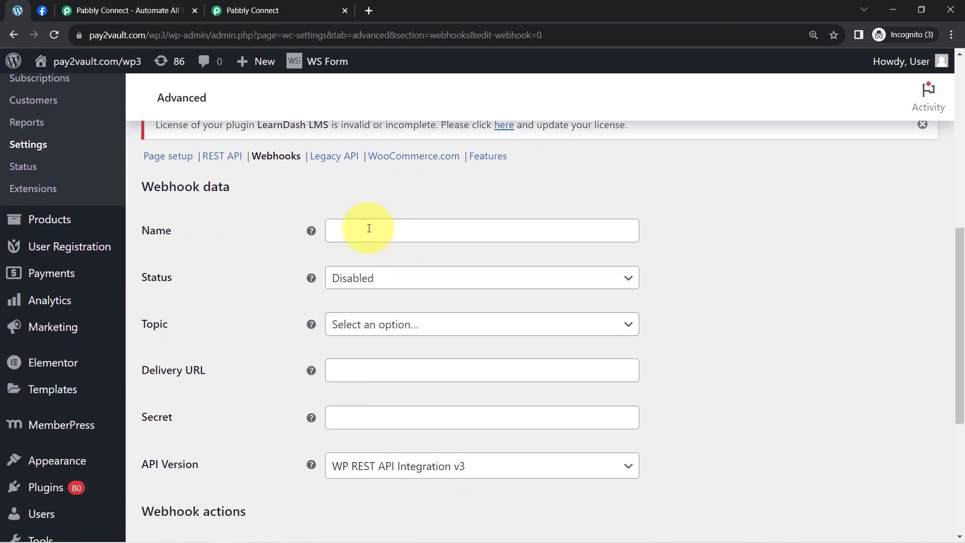
{"action": "left_click", "coordinate": [369, 228]}
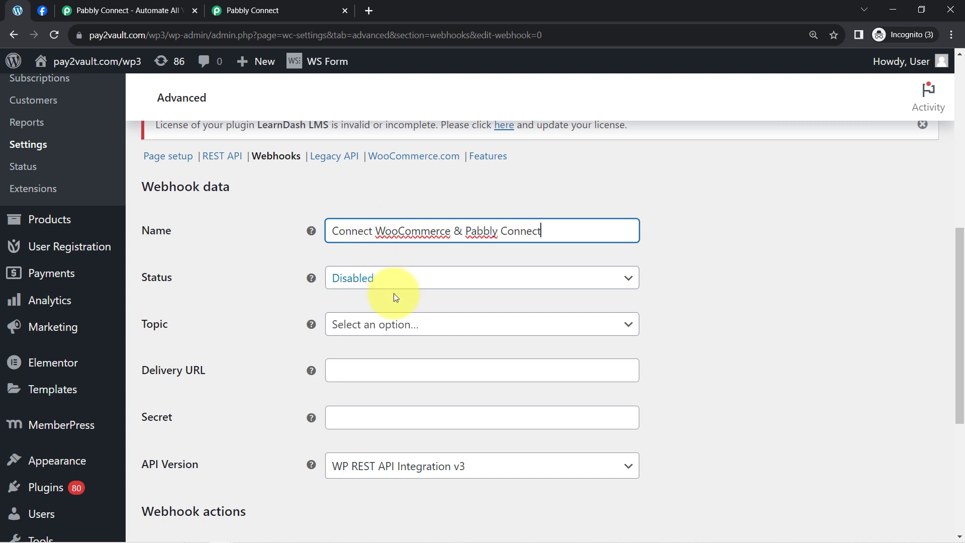
{"action": "left_click", "coordinate": [365, 280]}
{"action": "left_click", "coordinate": [357, 302]}
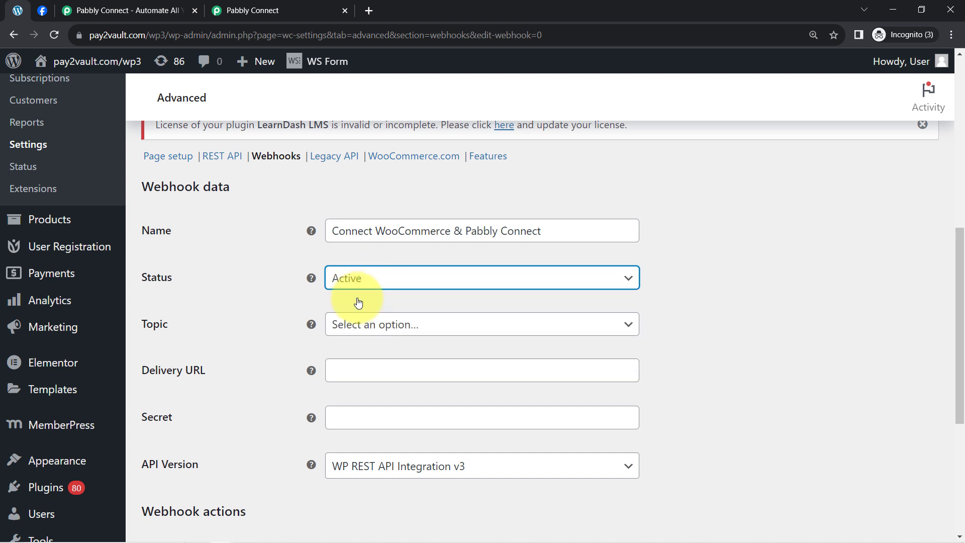
Search the webhook topics for "prod" and set the topic to Product created
{"action": "left_click", "coordinate": [355, 329]}
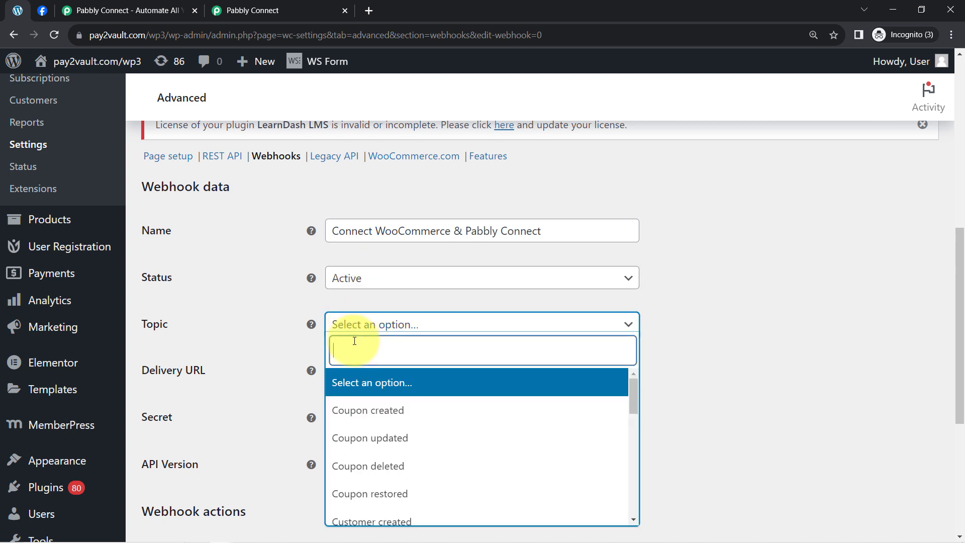
{"action": "type", "text": "prody"}
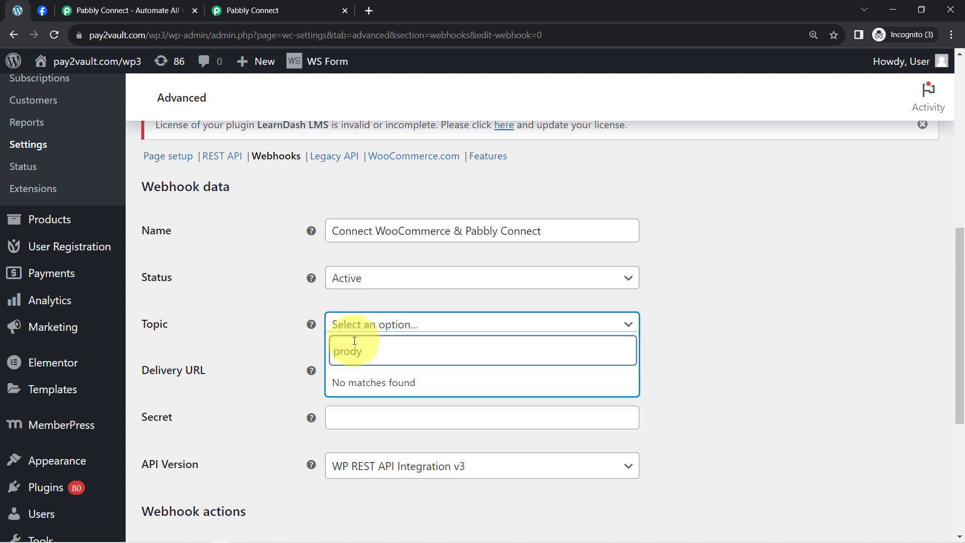
{"action": "key", "text": "BackSpace"}
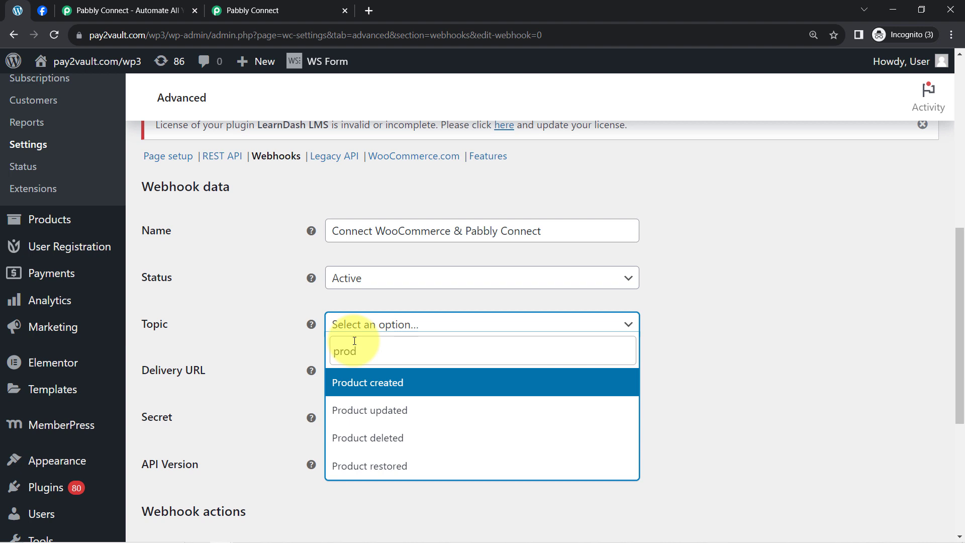
{"action": "left_click", "coordinate": [357, 384]}
Paste the copied Pabbly Connect webhook URL as the delivery URL, save the webhook and check the save message
{"action": "left_click", "coordinate": [351, 368]}
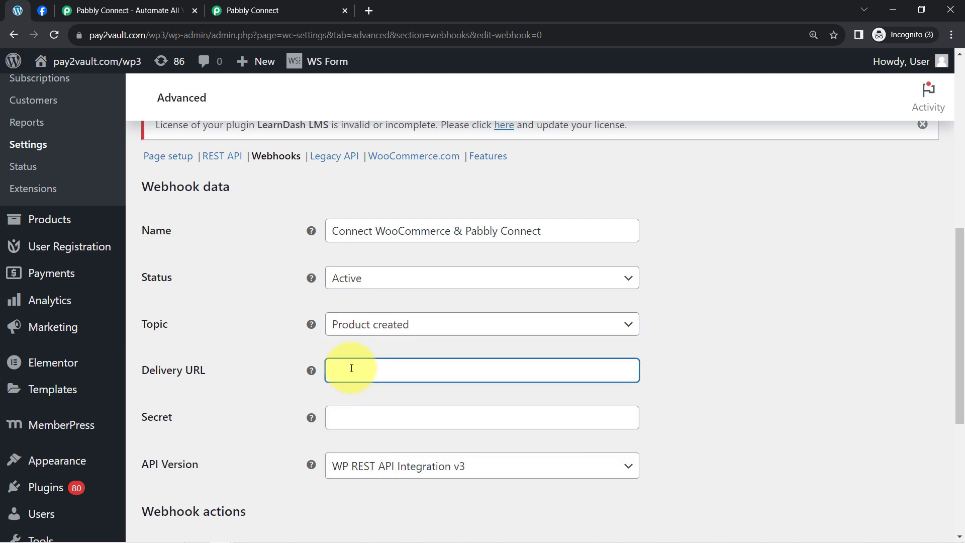
{"action": "key", "text": "ctrl+v"}
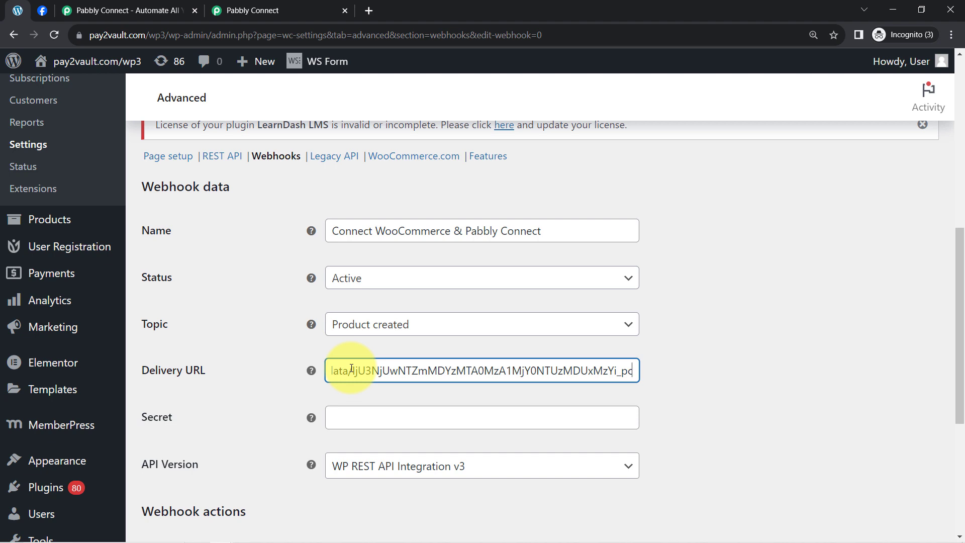
{"action": "left_click", "coordinate": [272, 10]}
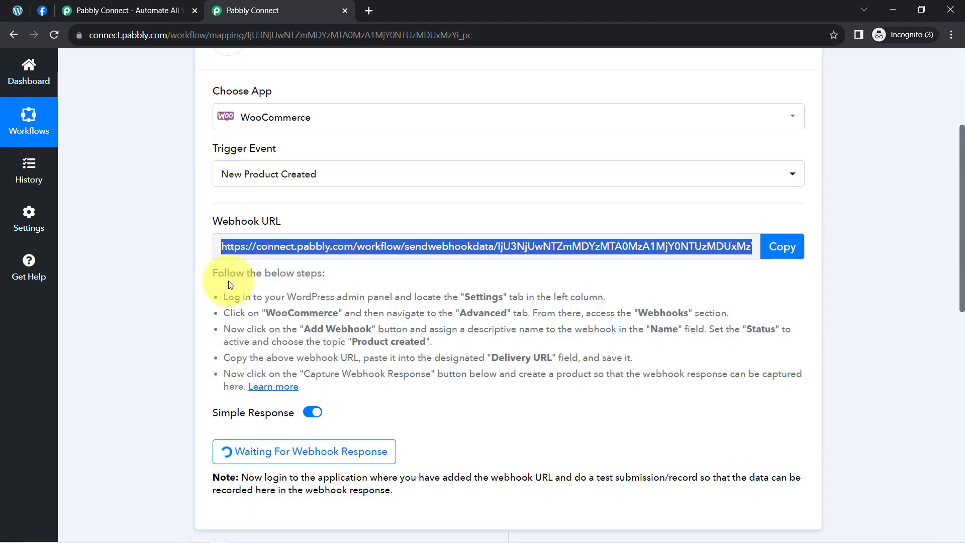
{"action": "left_click", "coordinate": [17, 11]}
{"action": "scroll", "coordinate": [207, 463], "scroll_direction": "down", "scroll_amount": 5}
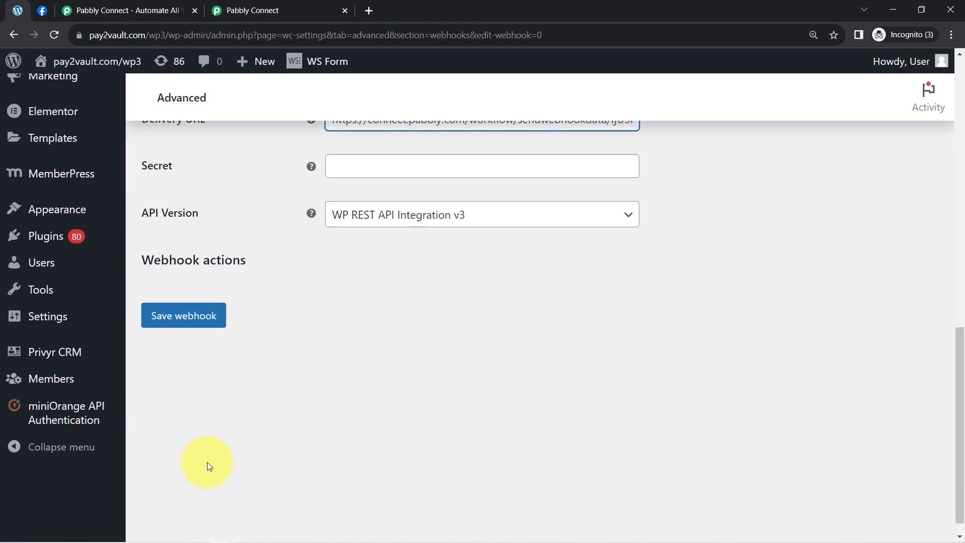
{"action": "left_click", "coordinate": [173, 327]}
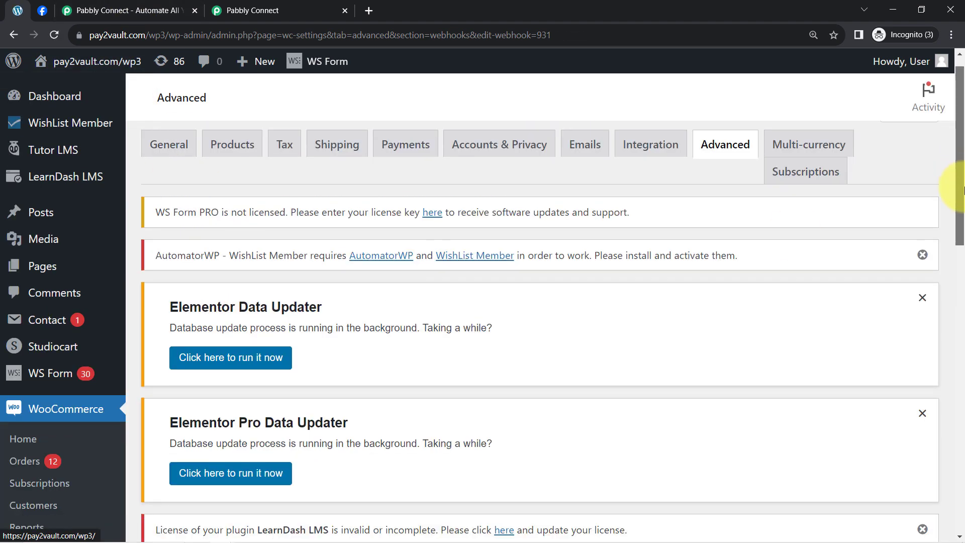
{"action": "left_click_drag", "start_coordinate": [959, 174], "coordinate": [957, 308]}
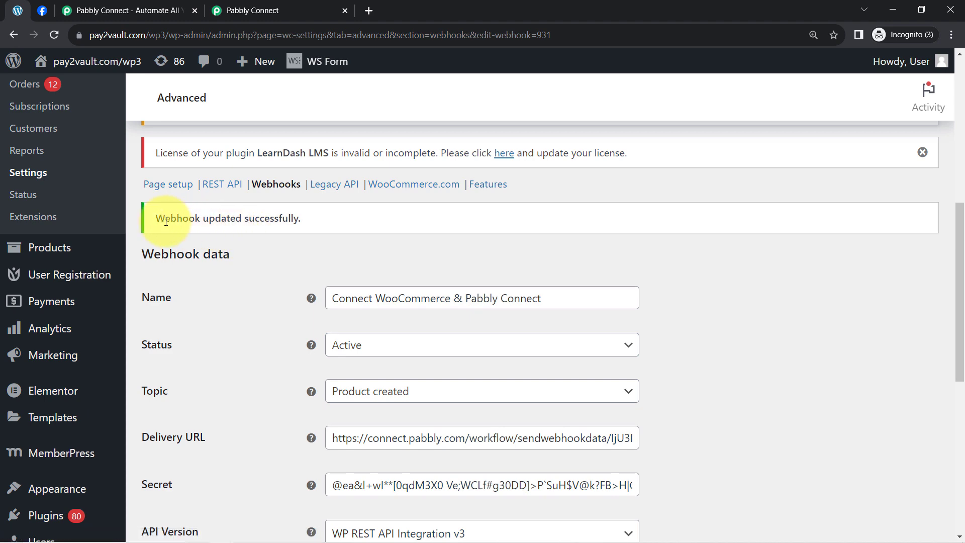
{"action": "left_click_drag", "start_coordinate": [164, 219], "coordinate": [276, 215]}
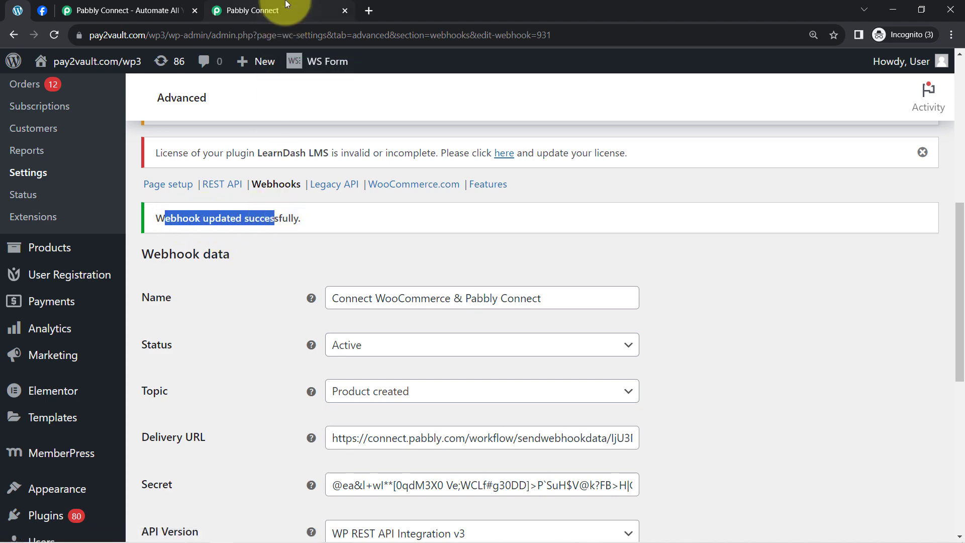
Switch to the Pabbly Connect workflow, check the trigger's received response and start recapturing the webhook response
{"action": "left_click", "coordinate": [285, 6]}
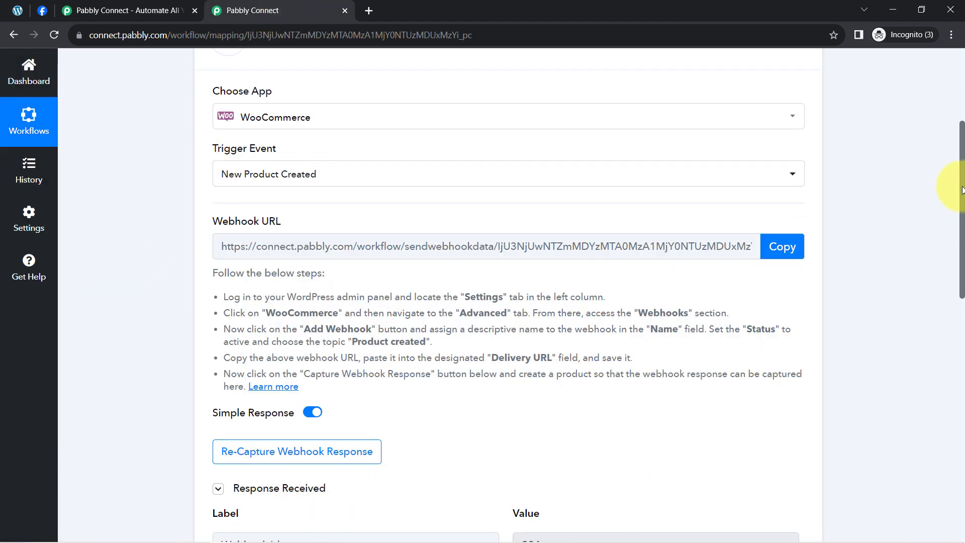
{"action": "left_click_drag", "start_coordinate": [962, 190], "coordinate": [962, 272]}
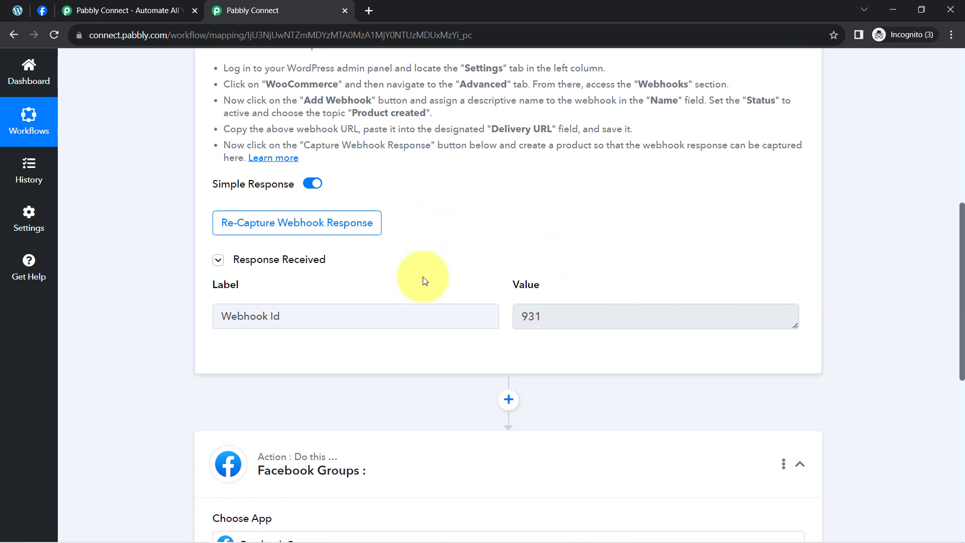
{"action": "triple_click", "coordinate": [276, 306]}
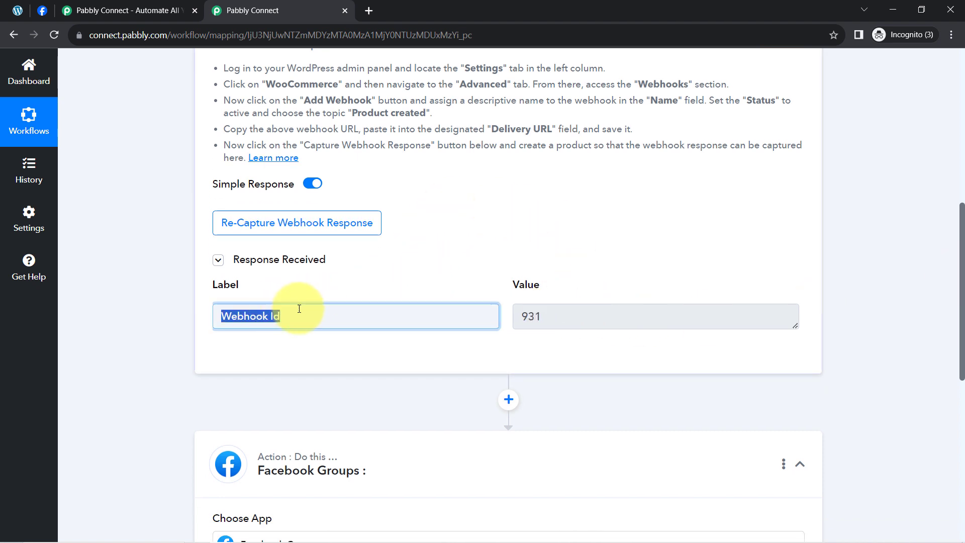
{"action": "left_click", "coordinate": [279, 227]}
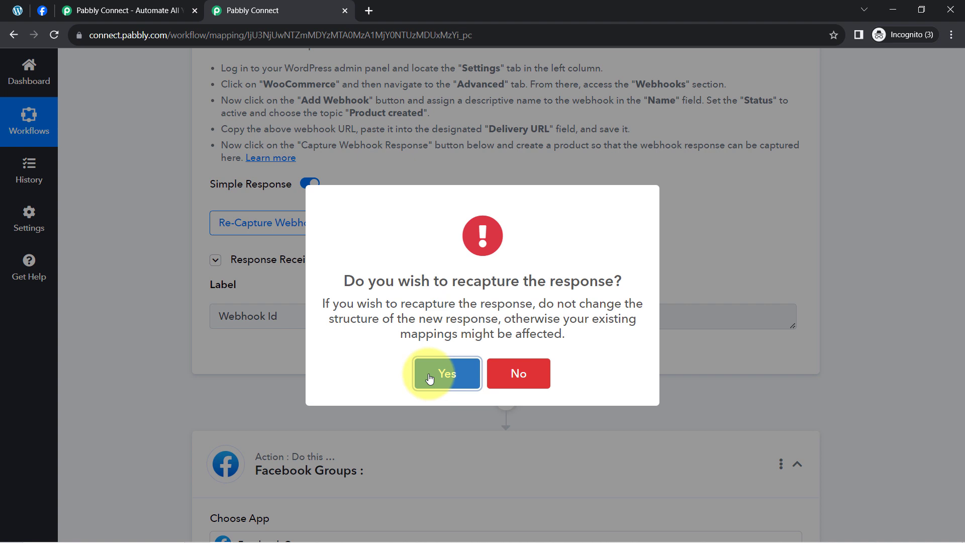
{"action": "left_click", "coordinate": [430, 378]}
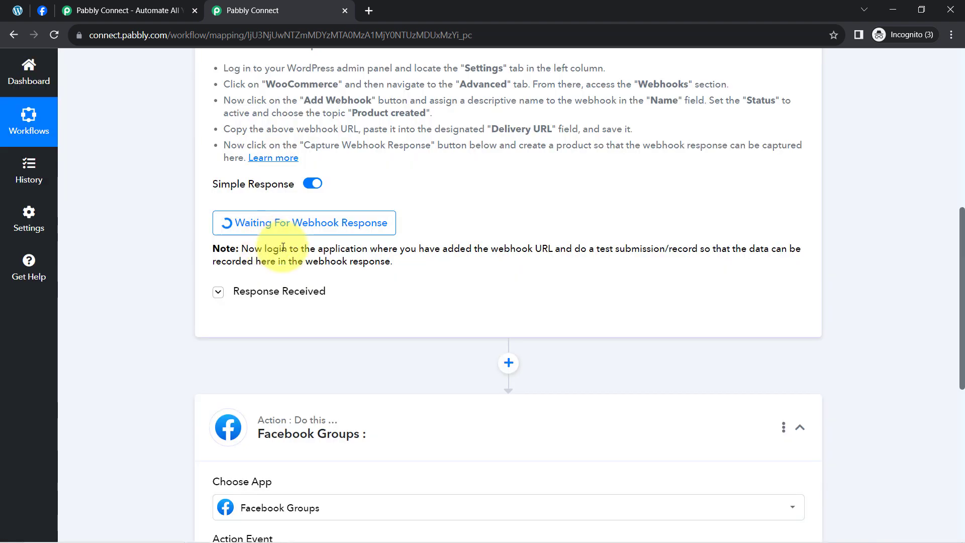
Read the note on making a test submission and review the WooCommerce trigger's setup
{"action": "left_click_drag", "start_coordinate": [283, 248], "coordinate": [391, 261]}
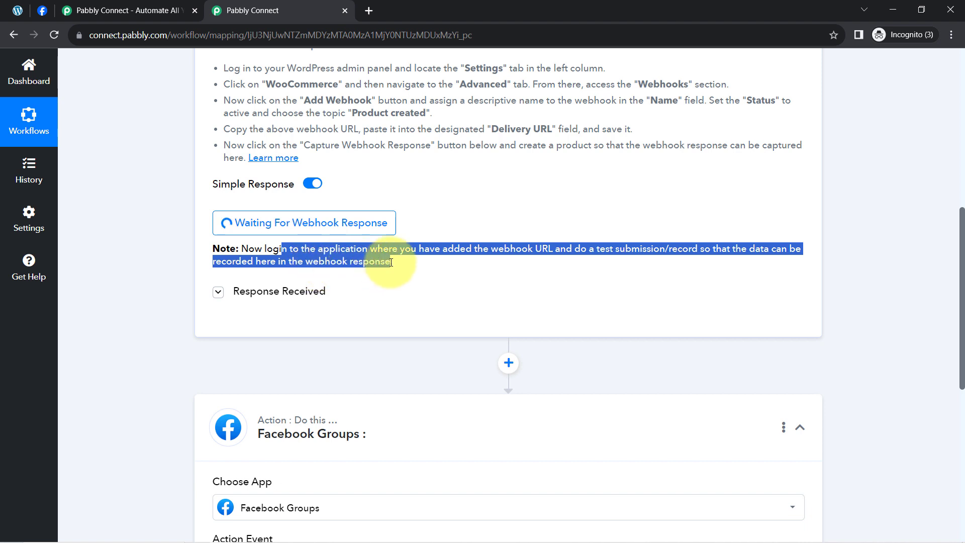
{"action": "left_click", "coordinate": [367, 255]}
{"action": "left_click_drag", "start_coordinate": [586, 249], "coordinate": [663, 250]}
{"action": "left_click_drag", "start_coordinate": [961, 238], "coordinate": [961, 132]}
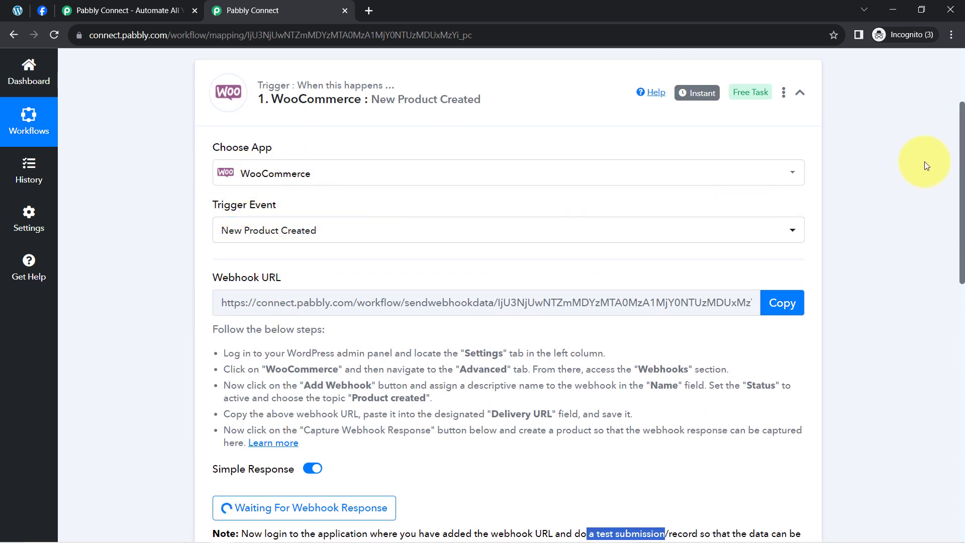
{"action": "left_click_drag", "start_coordinate": [961, 152], "coordinate": [961, 249]}
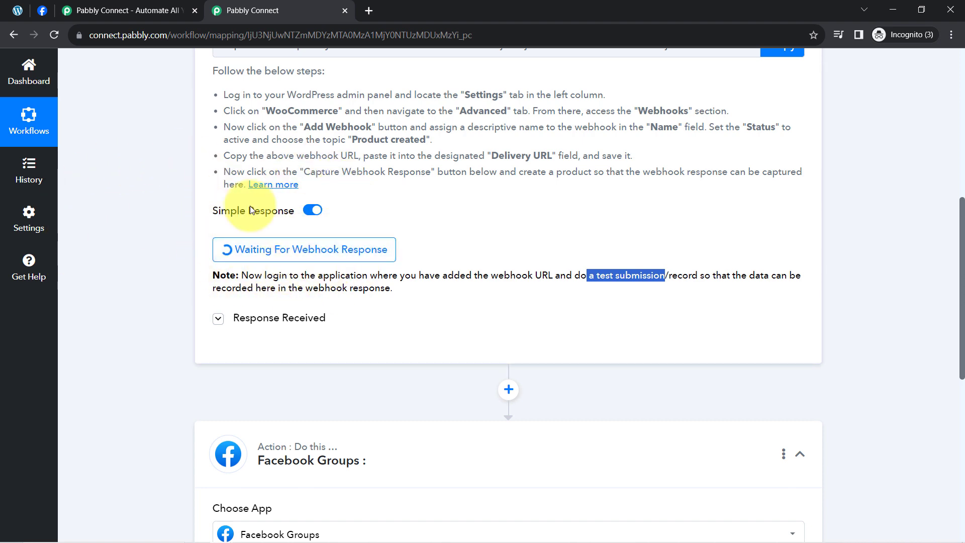
Return to the WordPress admin and start adding a new product from the Products list
{"action": "left_click", "coordinate": [18, 10]}
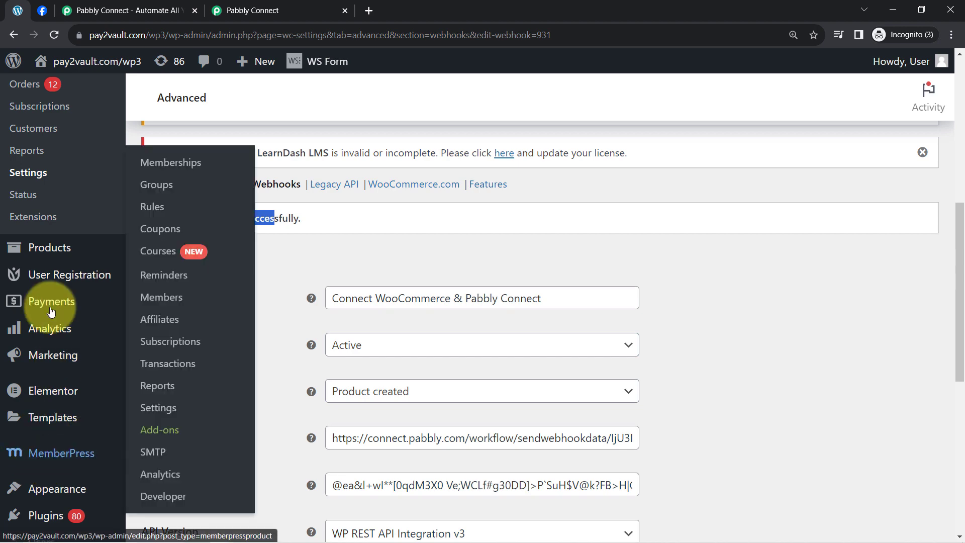
{"action": "scroll", "coordinate": [31, 351], "scroll_direction": "down", "scroll_amount": 2}
{"action": "scroll", "coordinate": [46, 151], "scroll_direction": "up", "scroll_amount": 4}
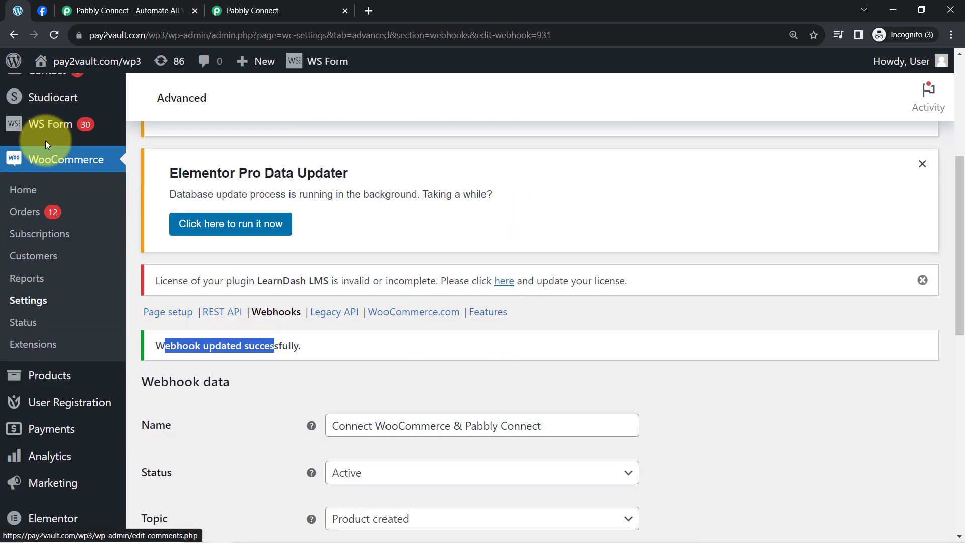
{"action": "left_click", "coordinate": [31, 376]}
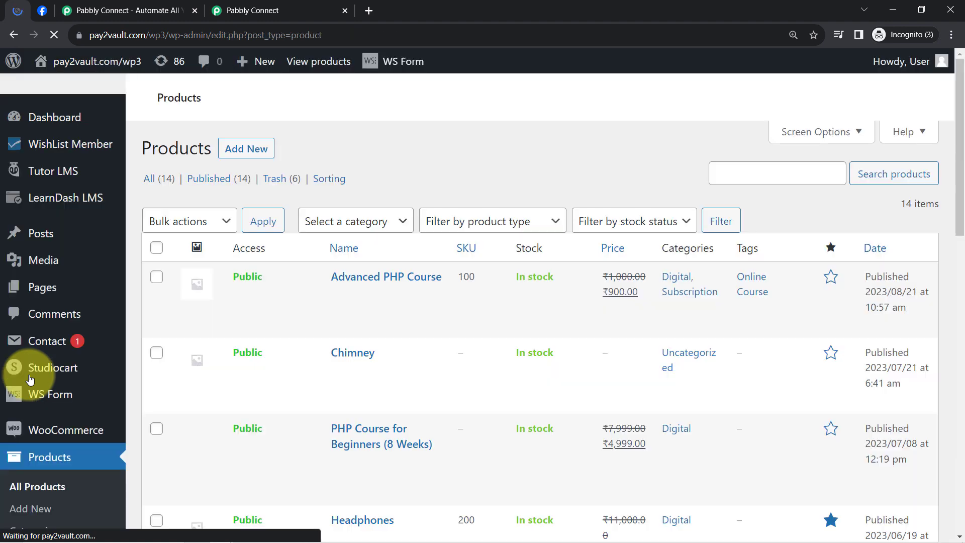
{"action": "left_click", "coordinate": [249, 152]}
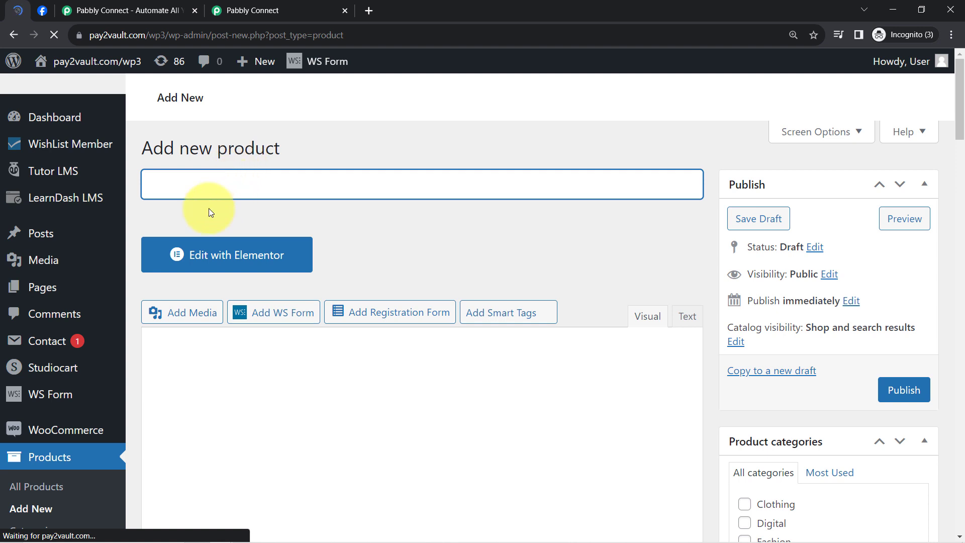
Enter "Redvi Note 9 pro max" as the new product's title
{"action": "type", "text": "Red"}
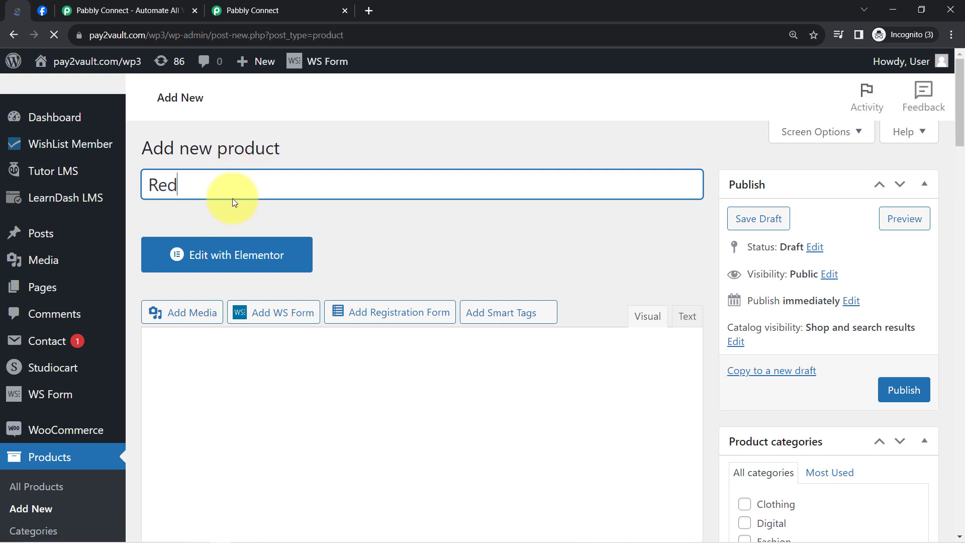
{"action": "type", "text": "vi Not"}
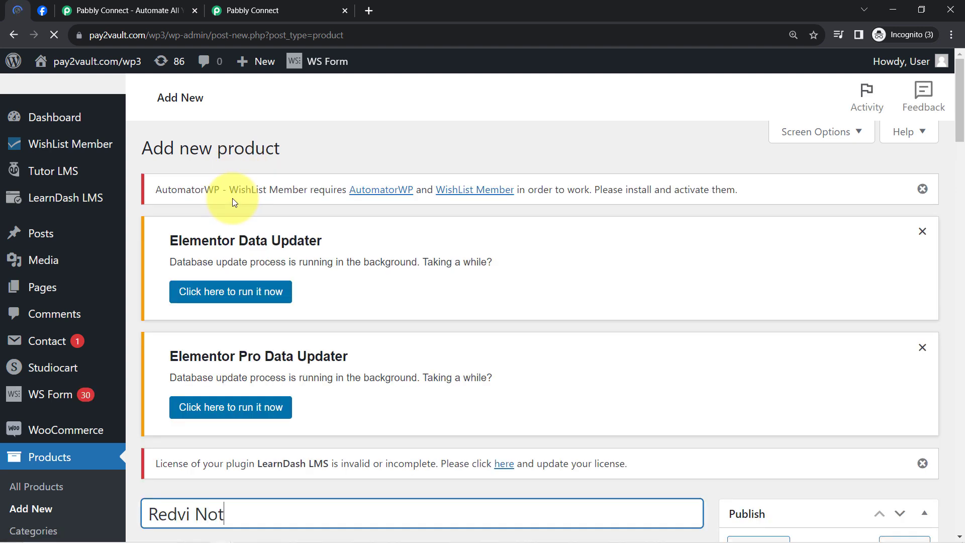
{"action": "type", "text": "e"}
{"action": "scroll", "coordinate": [231, 201], "scroll_direction": "down", "scroll_amount": 5}
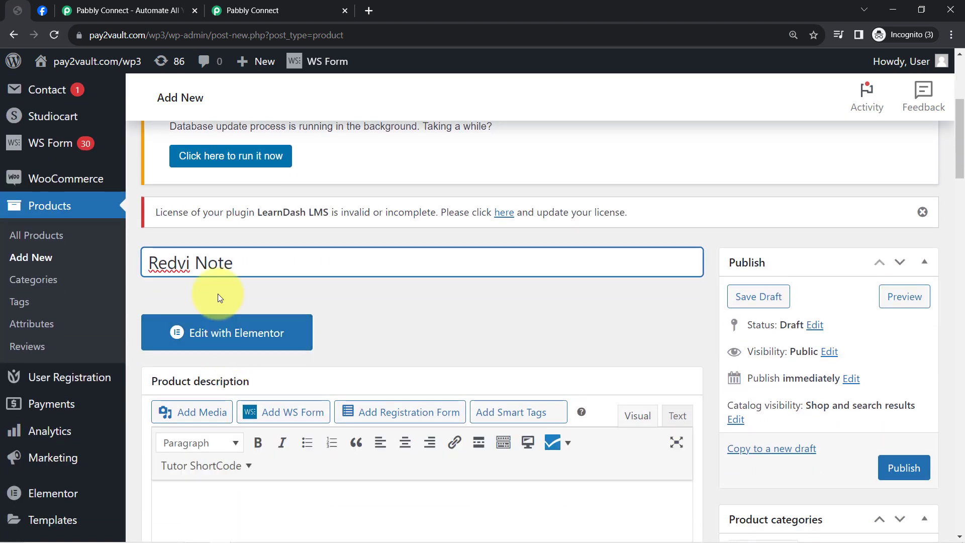
{"action": "type", "text": "9 pro "}
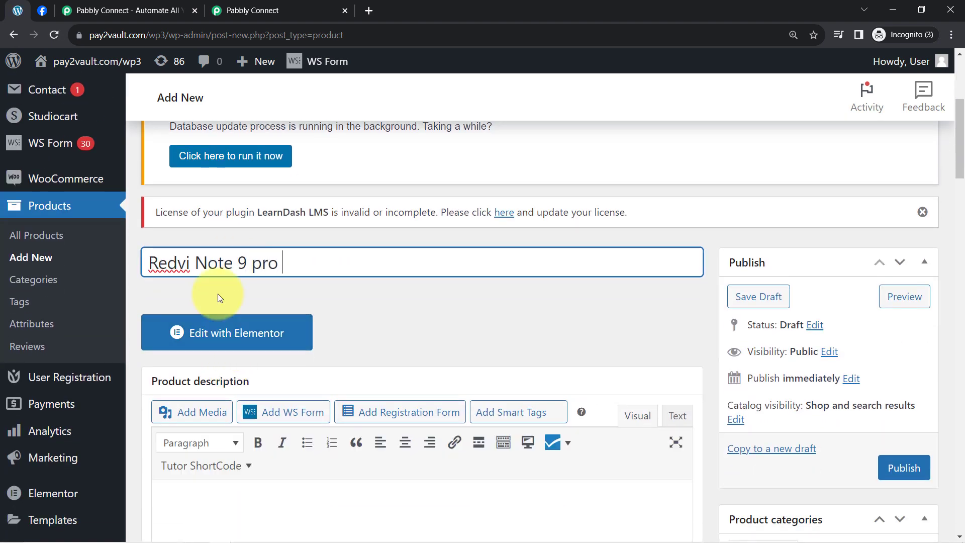
{"action": "type", "text": "max"}
Set the product's regular price to 21999 and its sale price to 18999 in the general product data
{"action": "scroll", "coordinate": [280, 400], "scroll_direction": "down", "scroll_amount": 5}
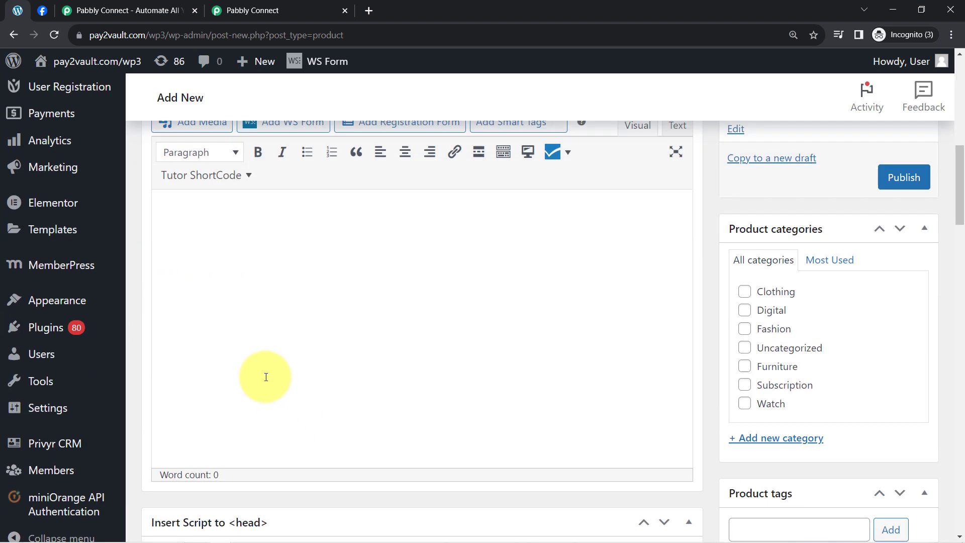
{"action": "left_click_drag", "start_coordinate": [960, 185], "coordinate": [958, 308]}
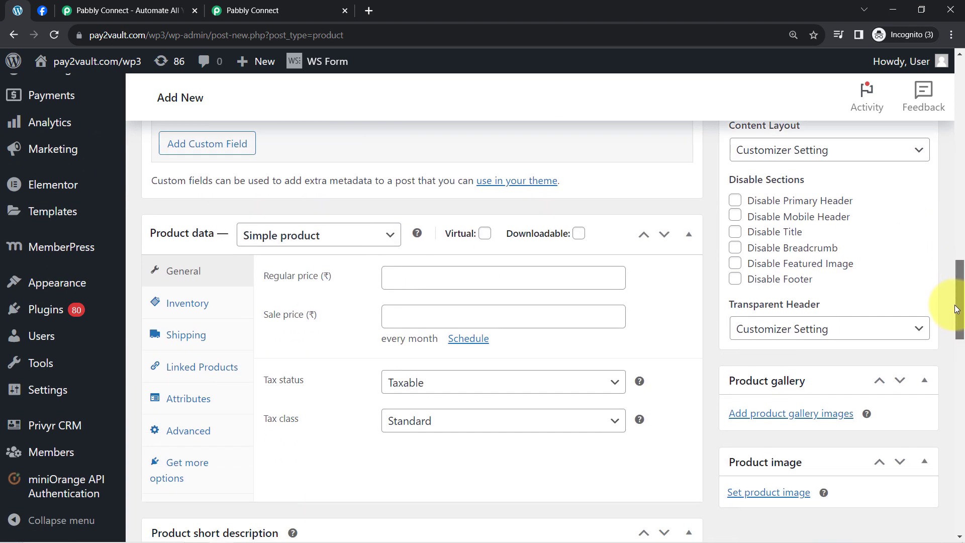
{"action": "left_click", "coordinate": [403, 259]}
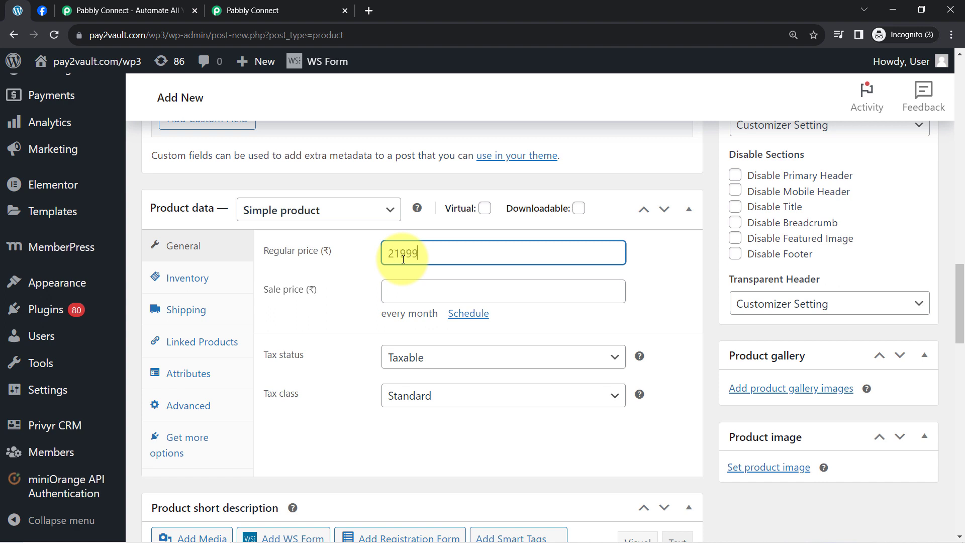
{"action": "key", "text": "Tab"}
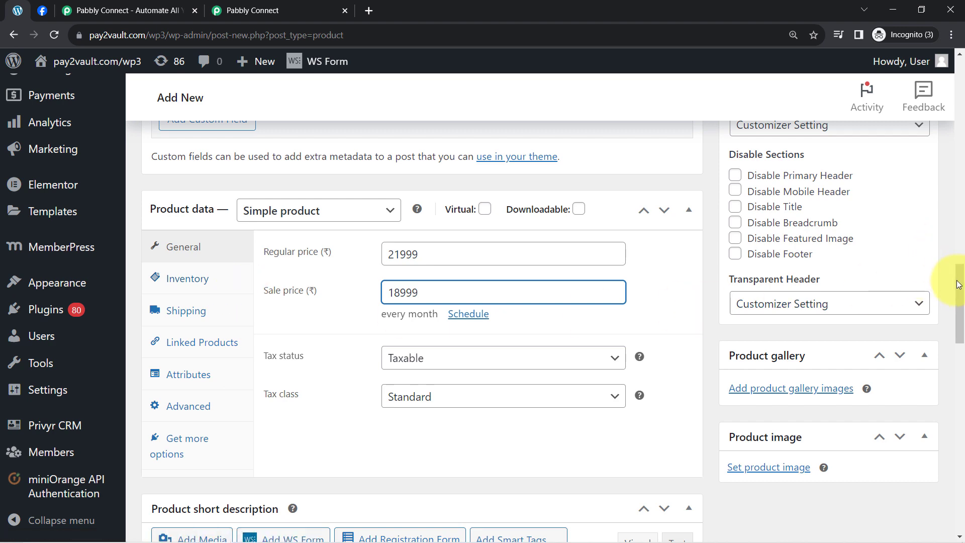
Set the smartphone photo DSC04352_processed.jpg from the media library as the product image
{"action": "left_click_drag", "start_coordinate": [959, 279], "coordinate": [956, 326]}
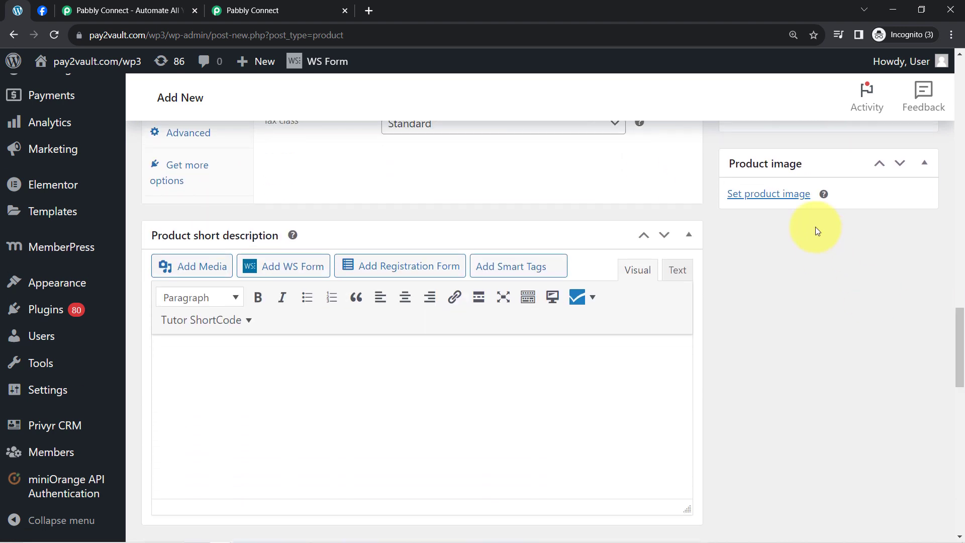
{"action": "left_click", "coordinate": [786, 195]}
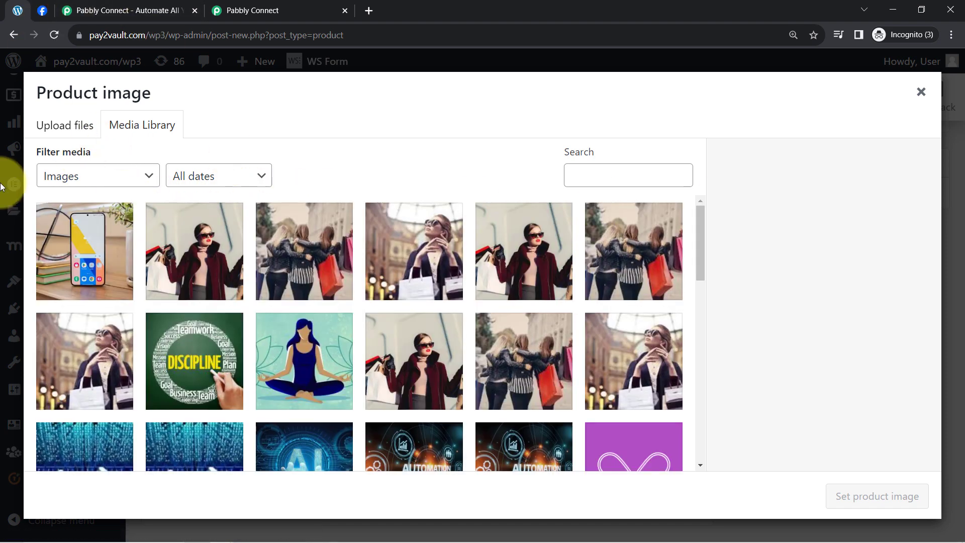
{"action": "left_click", "coordinate": [79, 236]}
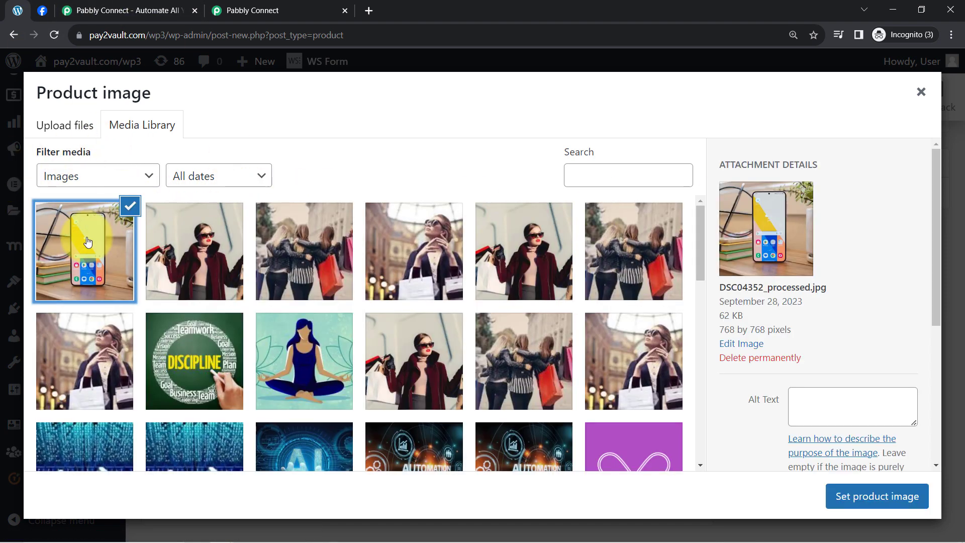
{"action": "left_click", "coordinate": [881, 498]}
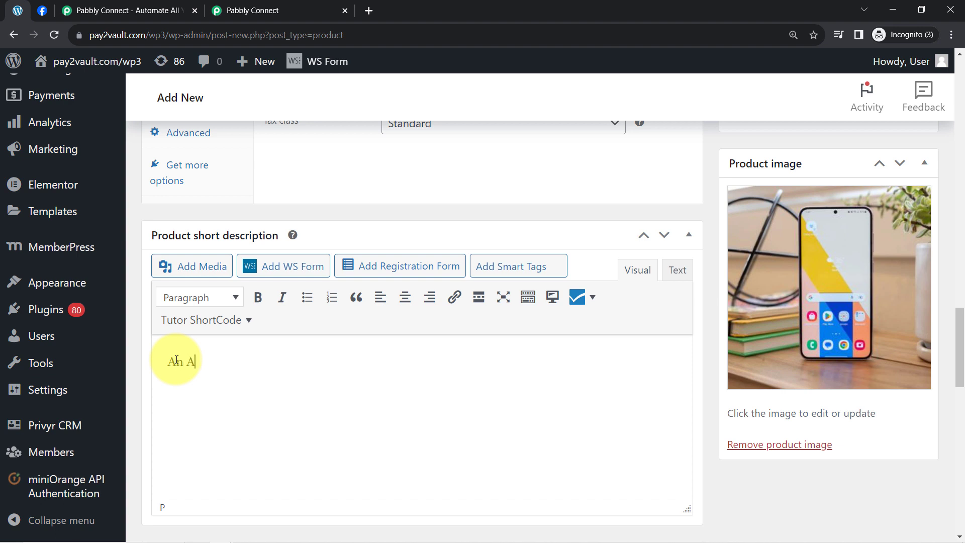
Enter "An Android smartphone with dual sim." as the product short description and publish the product
{"action": "type", "text": "id smartphone with dual sim."}
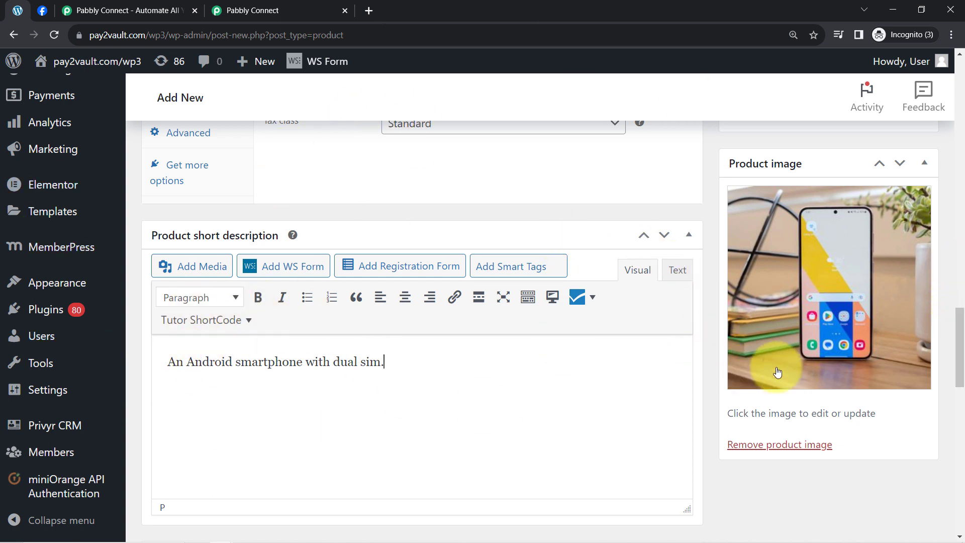
{"action": "left_click_drag", "start_coordinate": [957, 346], "coordinate": [958, 180]}
{"action": "left_click", "coordinate": [913, 200]}
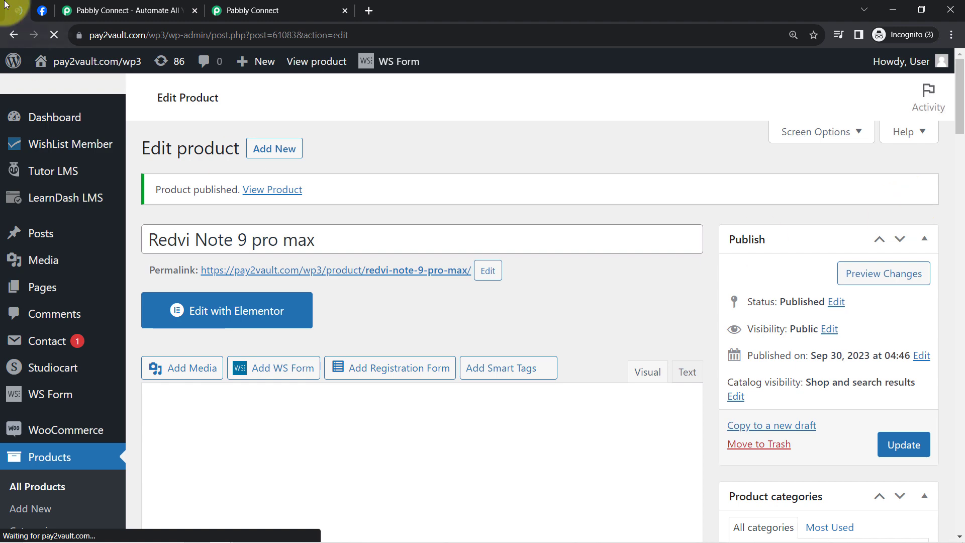
Check the Pabbly Connect workflow for the webhook response, comparing with the published product page in WordPress
{"action": "left_click", "coordinate": [281, 10]}
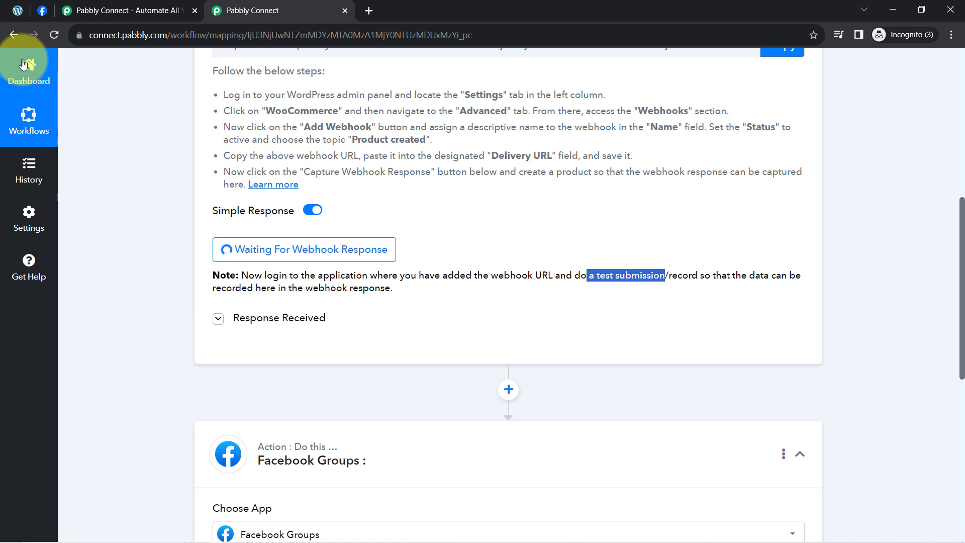
{"action": "left_click", "coordinate": [20, 10]}
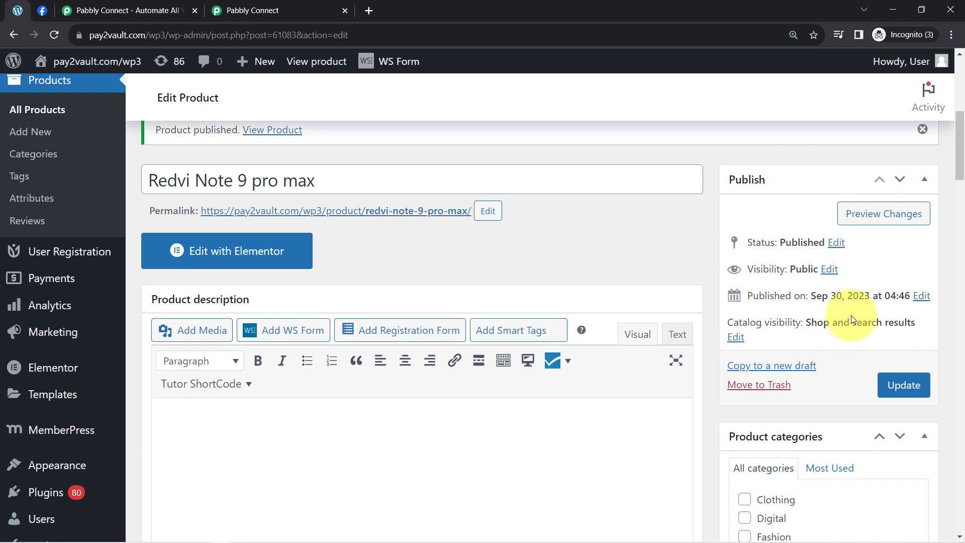
{"action": "left_click", "coordinate": [232, 10]}
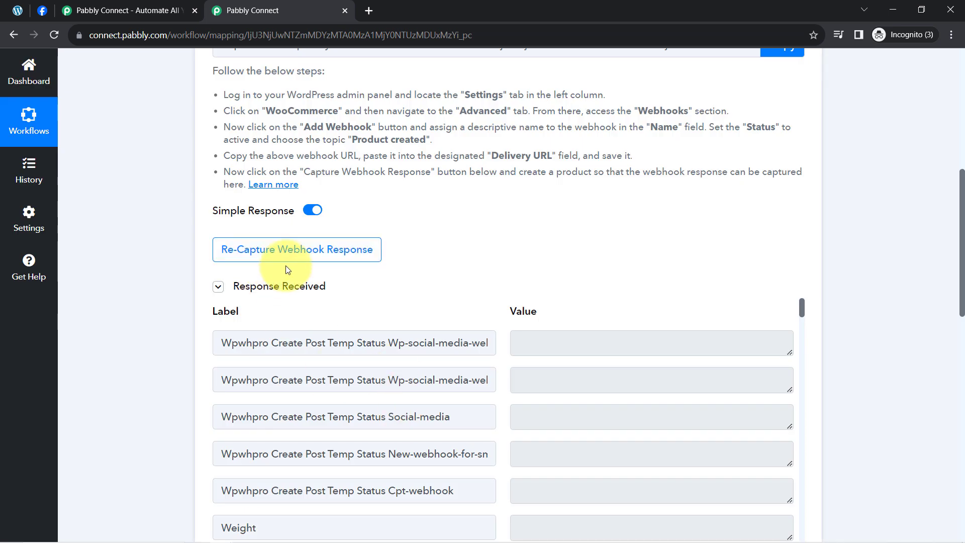
Examine the received response for the short description, enlarging its value box and checking the HTML tags around the text
{"action": "scroll", "coordinate": [960, 224], "scroll_direction": "down", "scroll_amount": 3}
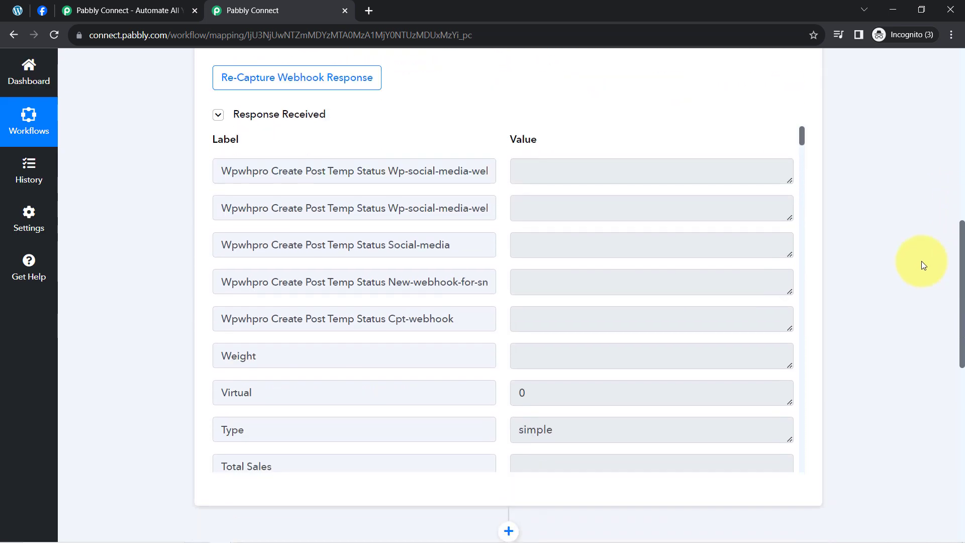
{"action": "left_click_drag", "start_coordinate": [800, 134], "coordinate": [798, 169]}
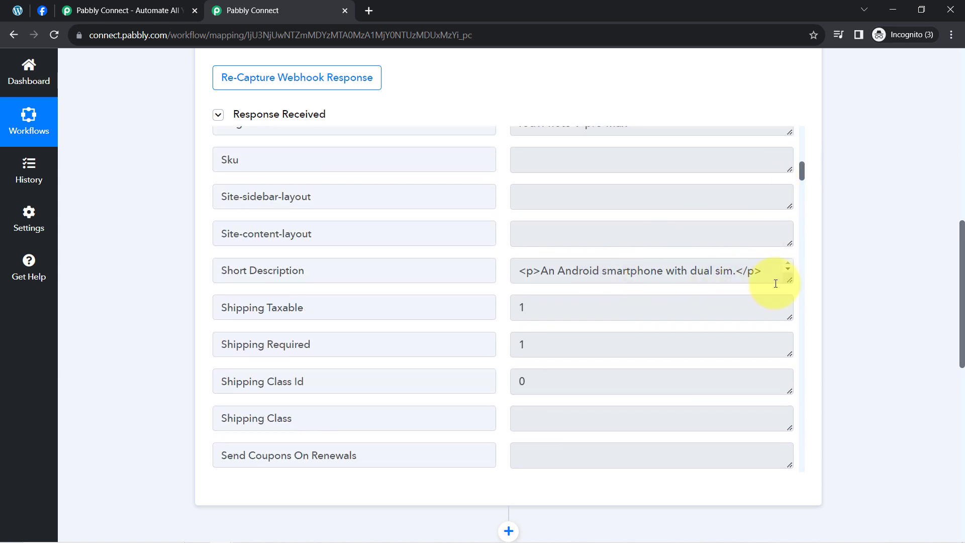
{"action": "left_click_drag", "start_coordinate": [787, 280], "coordinate": [785, 327]}
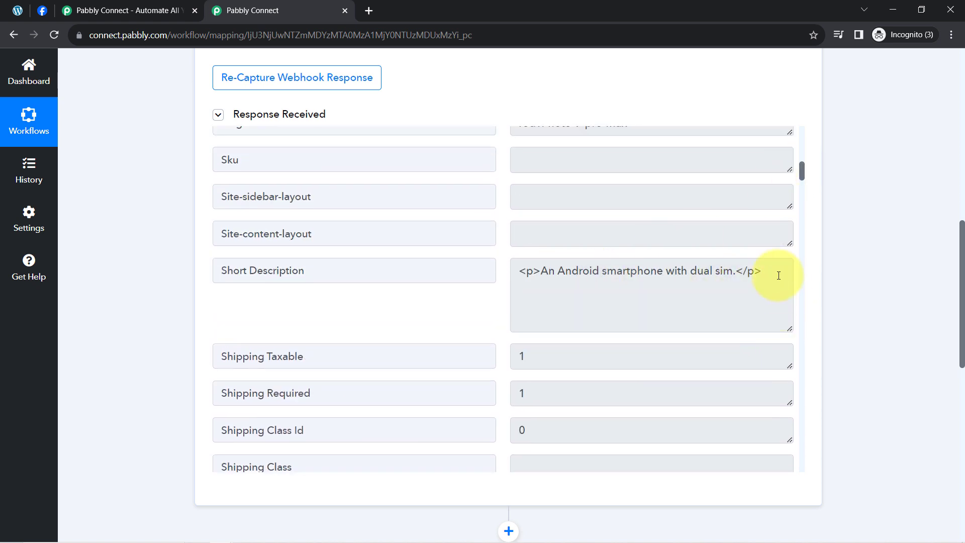
{"action": "left_click_drag", "start_coordinate": [780, 273], "coordinate": [741, 275]}
{"action": "left_click_drag", "start_coordinate": [541, 271], "coordinate": [519, 272]}
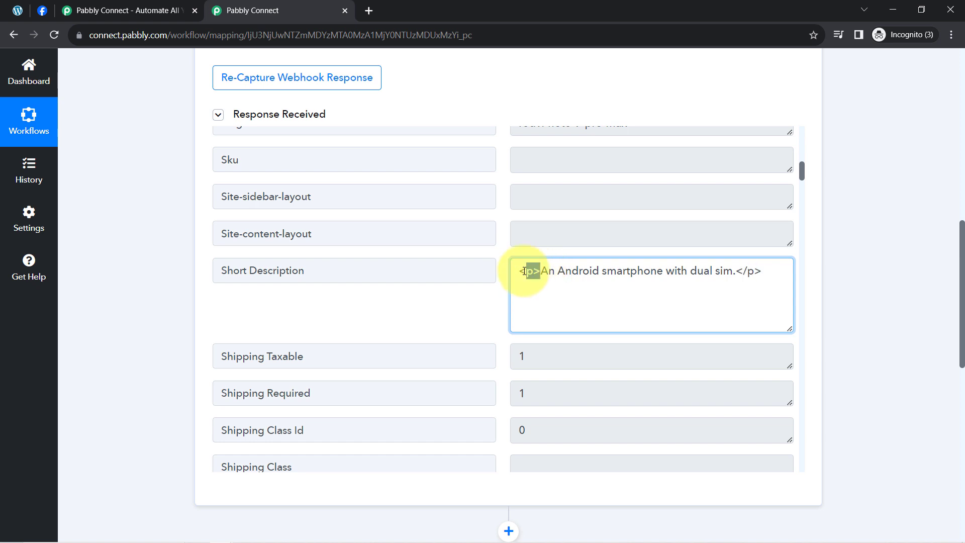
Check the slug, sale price and name values of the new product in the received response
{"action": "left_click_drag", "start_coordinate": [801, 167], "coordinate": [802, 158]}
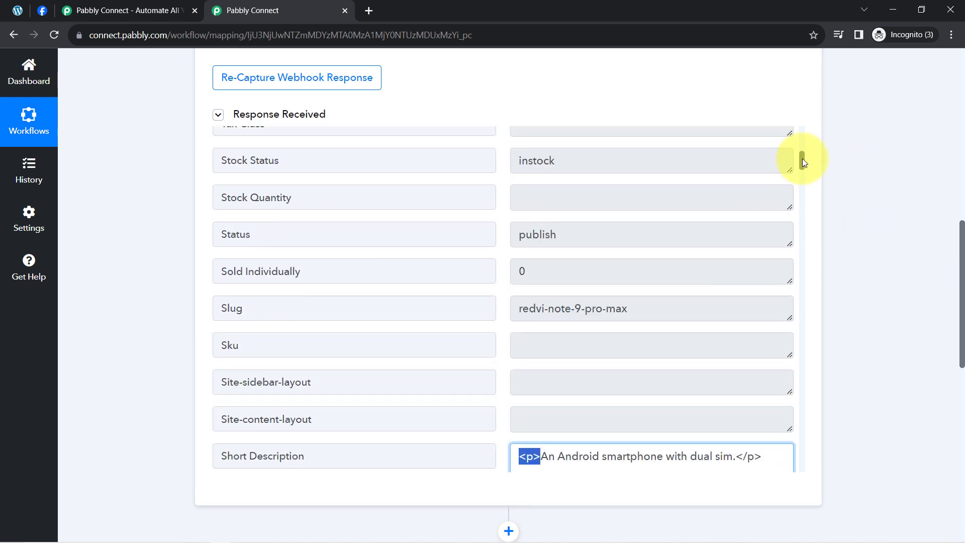
{"action": "triple_click", "coordinate": [616, 307]}
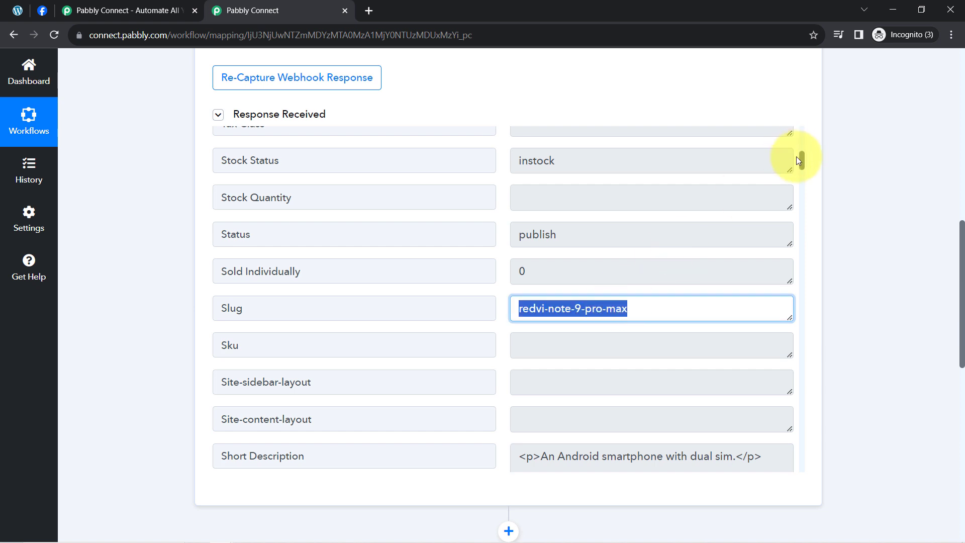
{"action": "left_click_drag", "start_coordinate": [803, 159], "coordinate": [801, 185]}
{"action": "triple_click", "coordinate": [551, 253]}
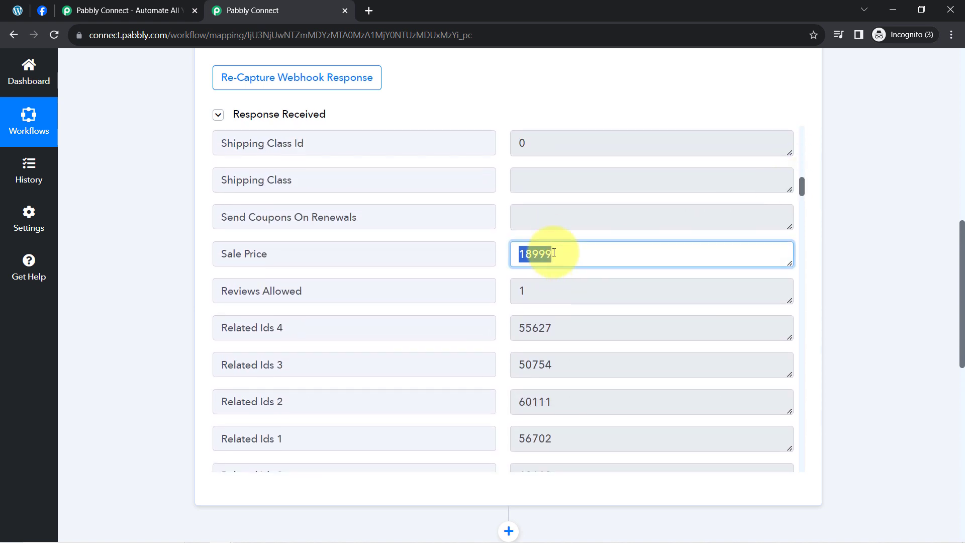
{"action": "left_click_drag", "start_coordinate": [800, 187], "coordinate": [800, 226]}
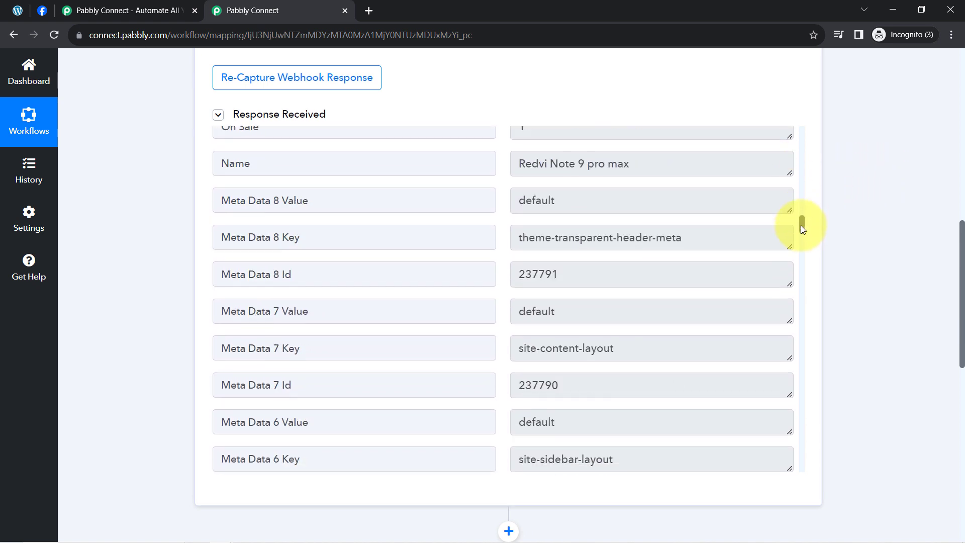
{"action": "double_click", "coordinate": [636, 165]}
{"action": "left_click", "coordinate": [636, 165]}
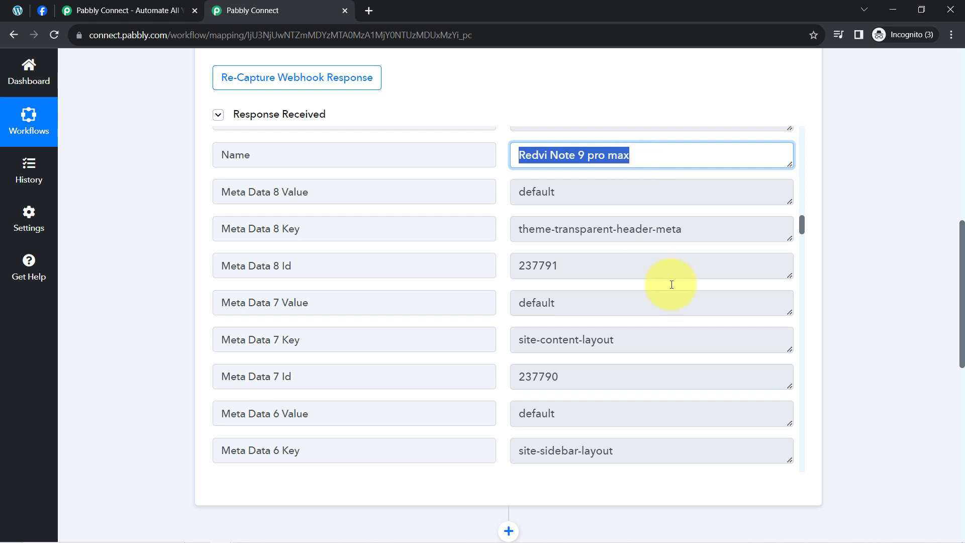
Search the response for "imag", view the Images 0 Src URL in a new browser tab, and return to the image fields
{"action": "key", "text": "ctrl+f"}
{"action": "type", "text": "imag"}
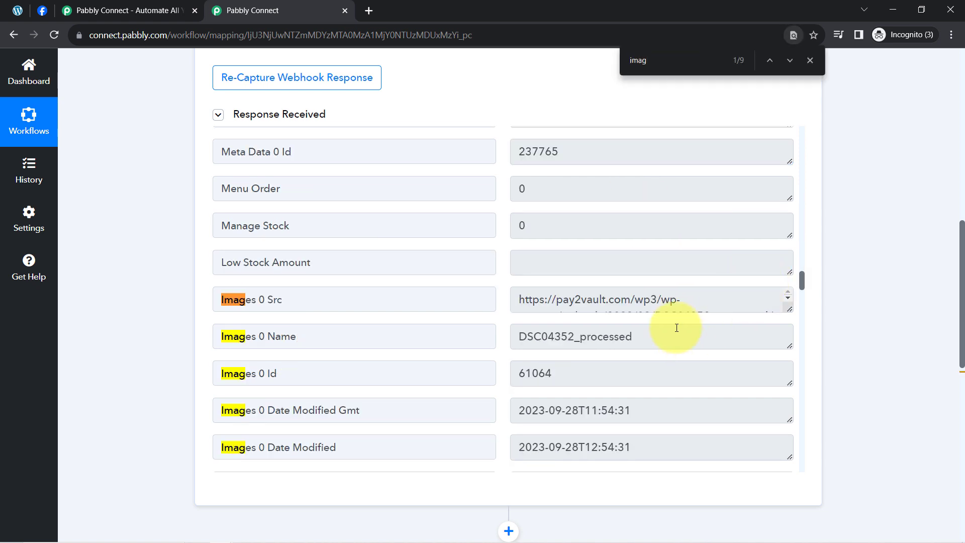
{"action": "triple_click", "coordinate": [641, 307]}
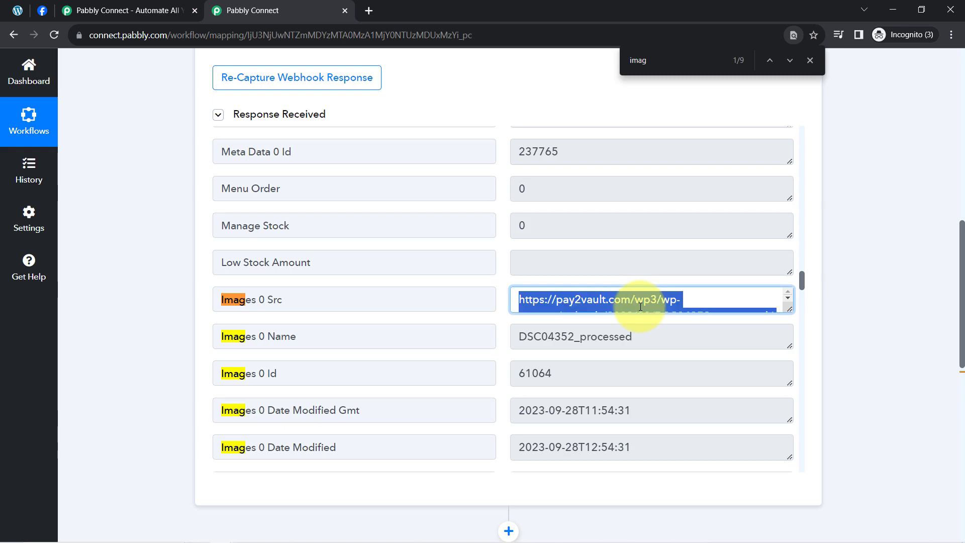
{"action": "key", "text": "ctrl+c"}
{"action": "key", "text": "ctrl+t"}
{"action": "key", "text": "ctrl+v"}
{"action": "key", "text": "Return"}
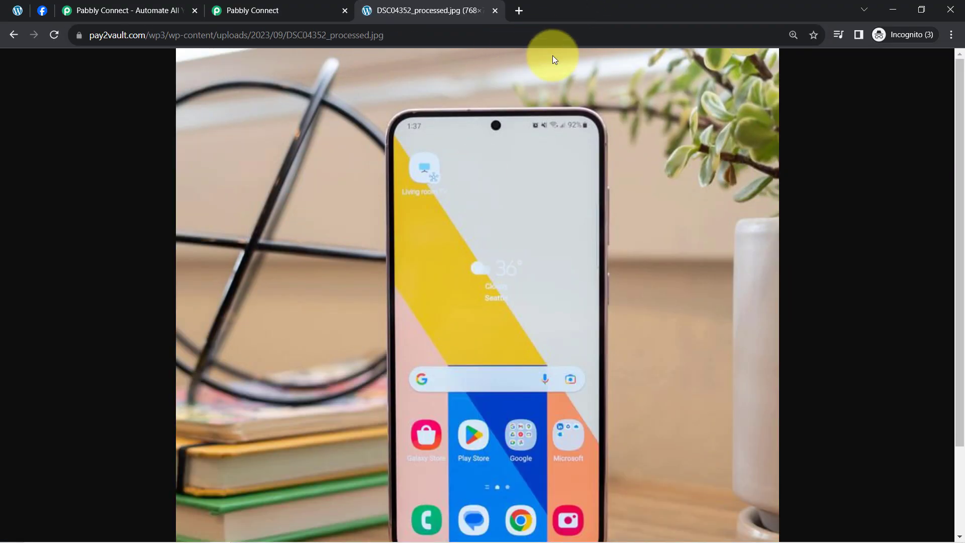
{"action": "left_click", "coordinate": [499, 9]}
{"action": "scroll", "coordinate": [651, 378], "scroll_direction": "up", "scroll_amount": 3}
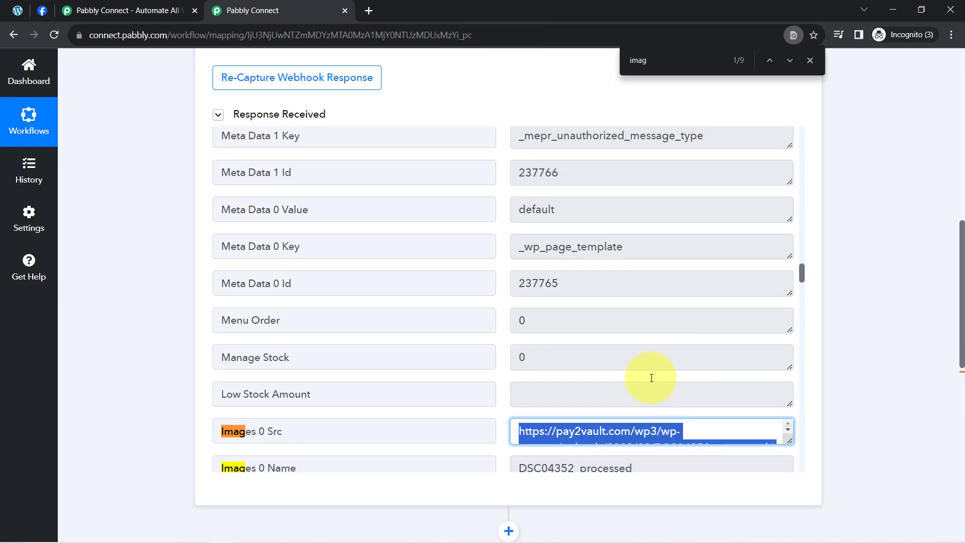
{"action": "scroll", "coordinate": [647, 393], "scroll_direction": "down", "scroll_amount": 5}
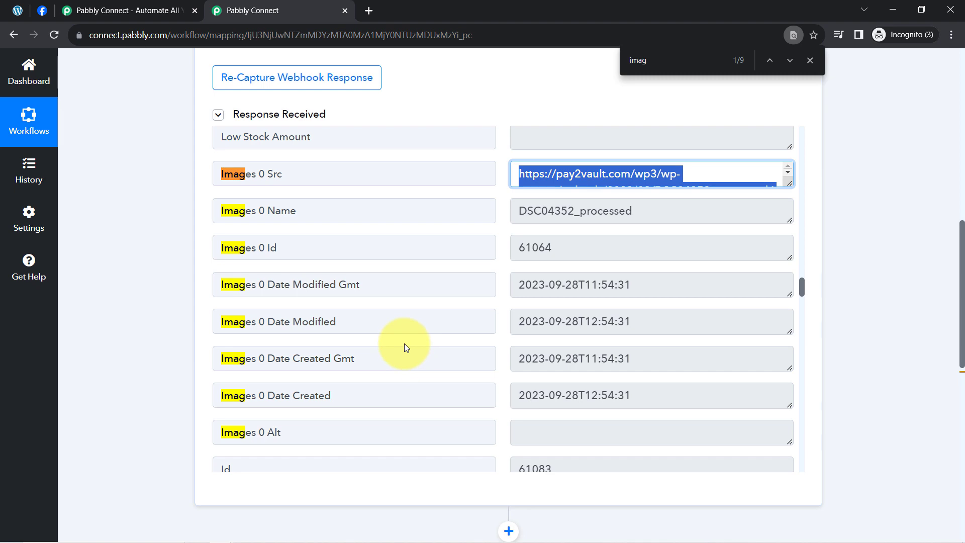
Close the page search and collapse the WooCommerce New Product Created trigger
{"action": "left_click", "coordinate": [810, 60]}
{"action": "left_click_drag", "start_coordinate": [961, 299], "coordinate": [960, 94]}
{"action": "left_click", "coordinate": [334, 255]}
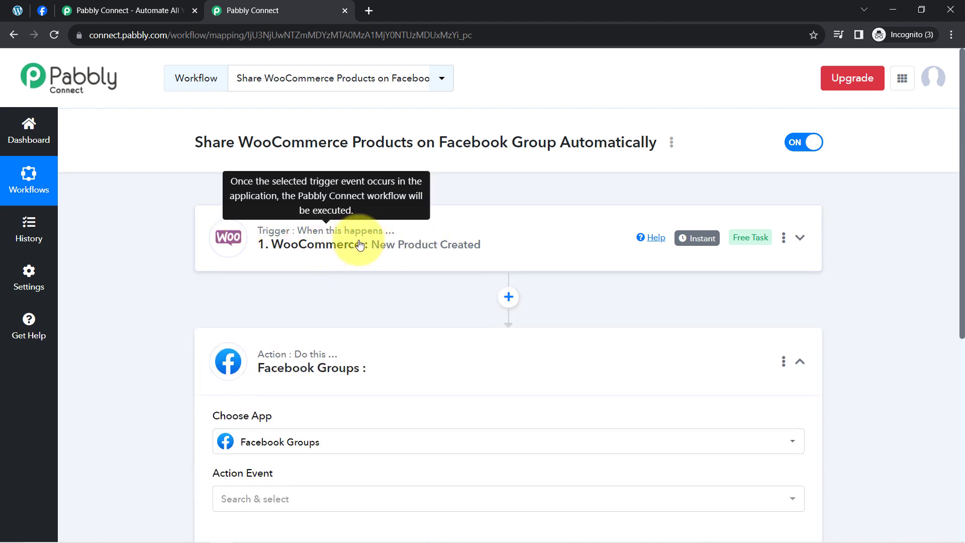
{"action": "mouse_move", "coordinate": [697, 247]}
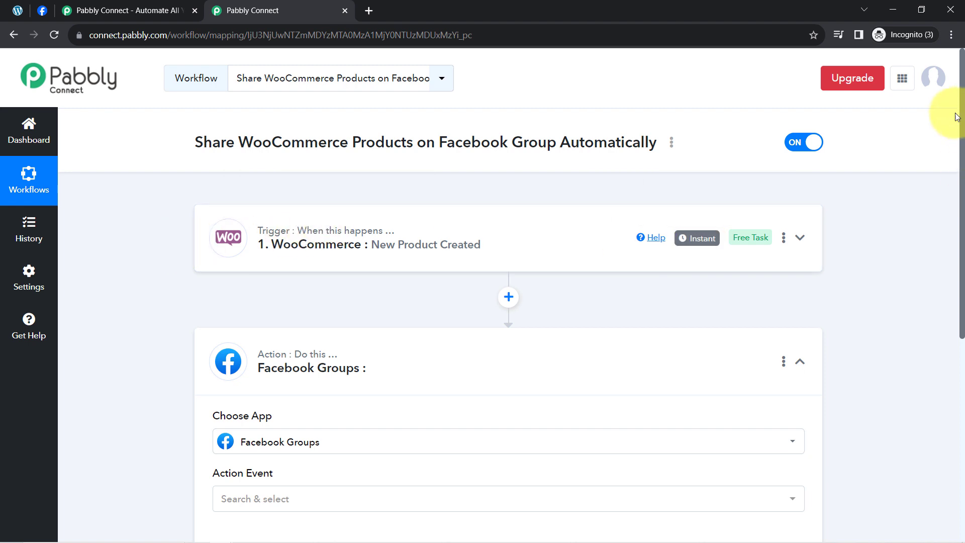
Set the Facebook Groups action event to Post Photo
{"action": "left_click_drag", "start_coordinate": [963, 137], "coordinate": [963, 201]}
{"action": "scroll", "coordinate": [950, 216], "scroll_direction": "down", "scroll_amount": 2}
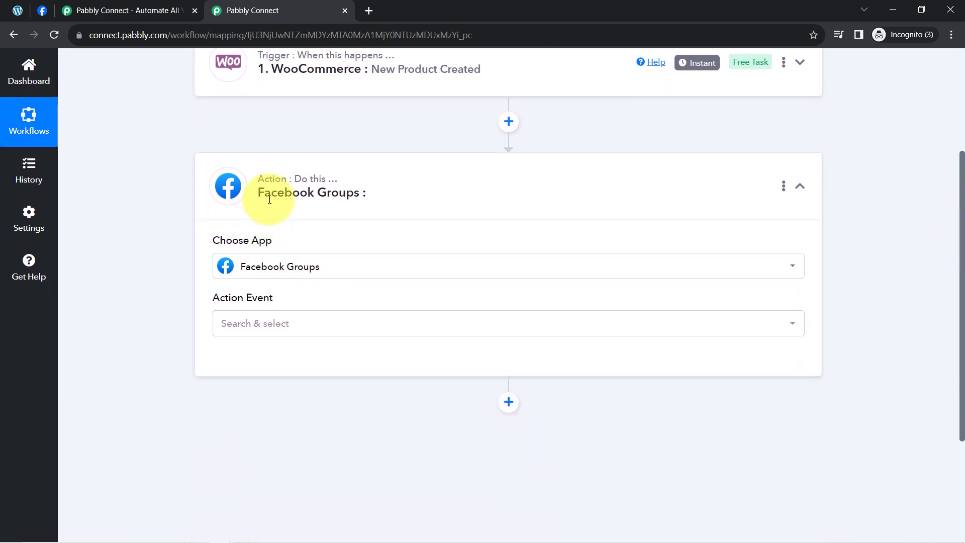
{"action": "left_click", "coordinate": [257, 325]}
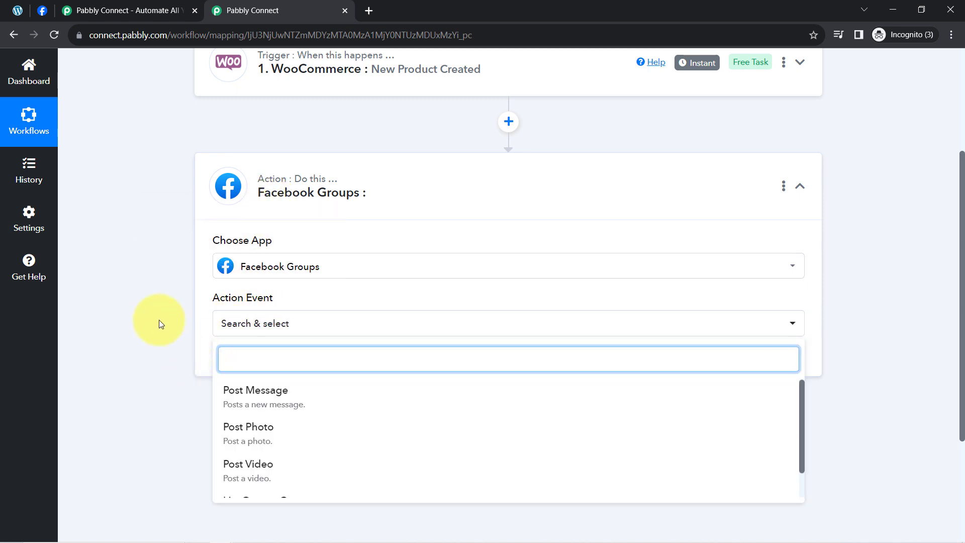
{"action": "scroll", "coordinate": [158, 318], "scroll_direction": "down", "scroll_amount": 1}
{"action": "scroll", "coordinate": [157, 315], "scroll_direction": "up", "scroll_amount": 3}
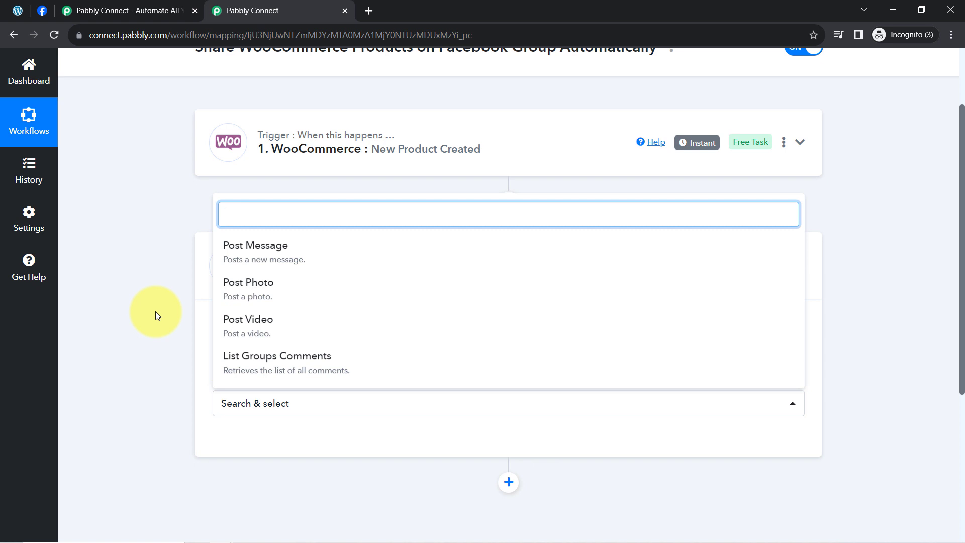
{"action": "left_click", "coordinate": [260, 291]}
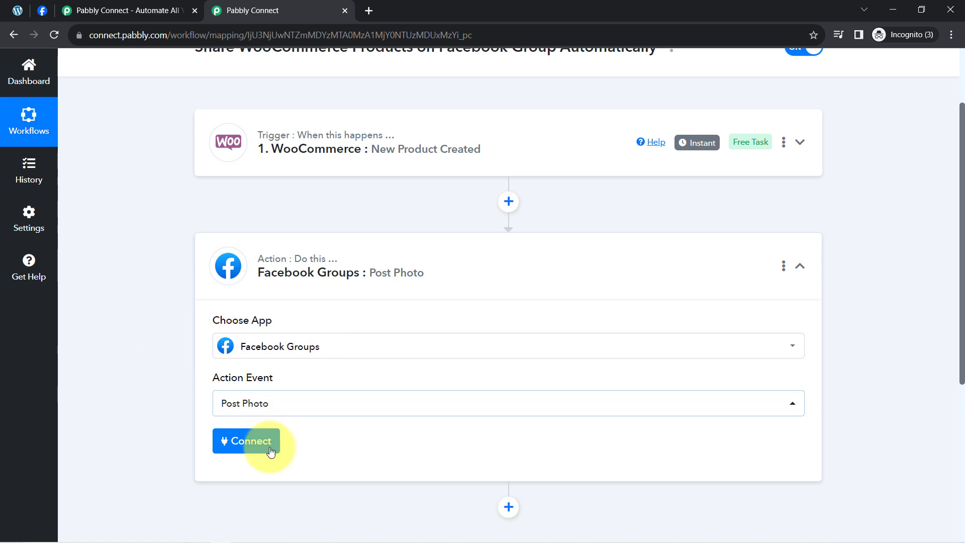
Authorize a new Facebook Groups connection for the action, continuing with the previously linked Facebook settings
{"action": "left_click", "coordinate": [270, 449]}
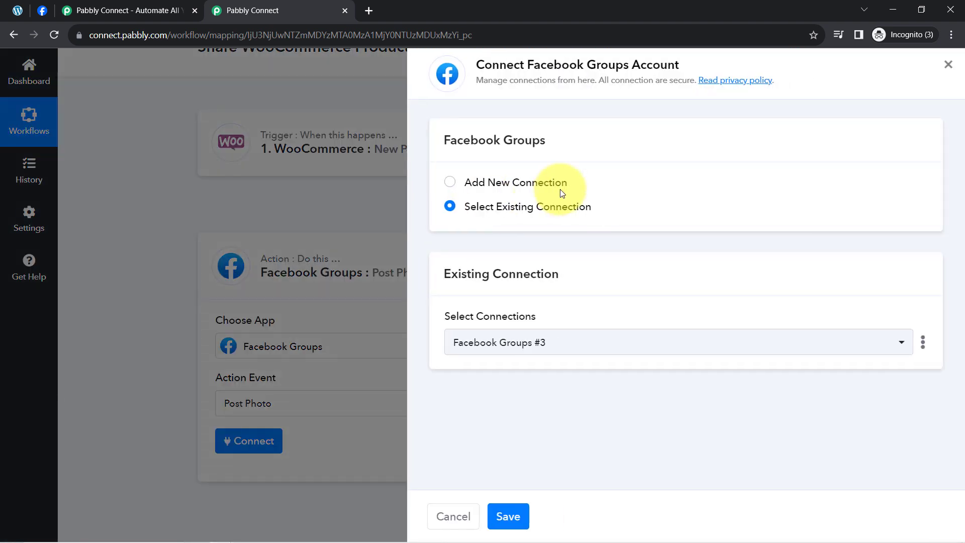
{"action": "left_click", "coordinate": [538, 183]}
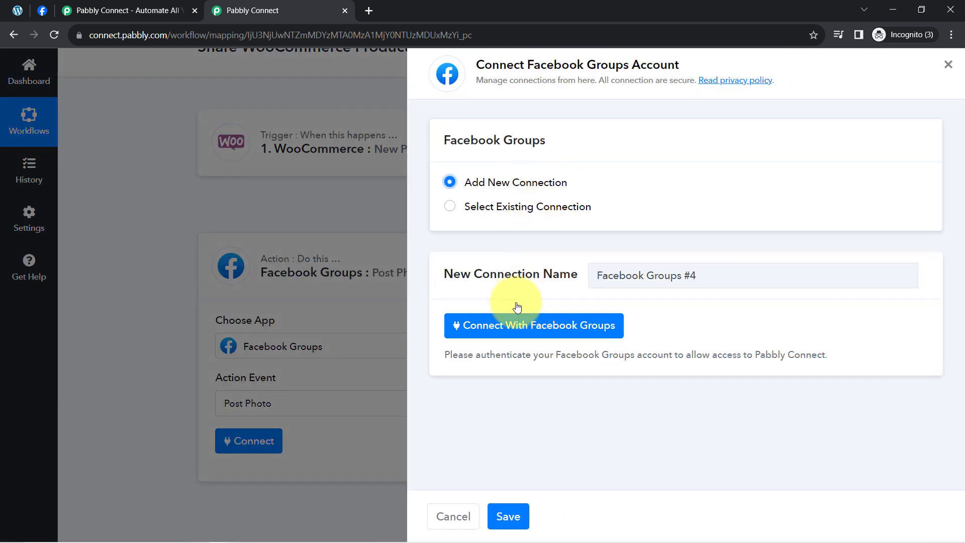
{"action": "left_click", "coordinate": [502, 334]}
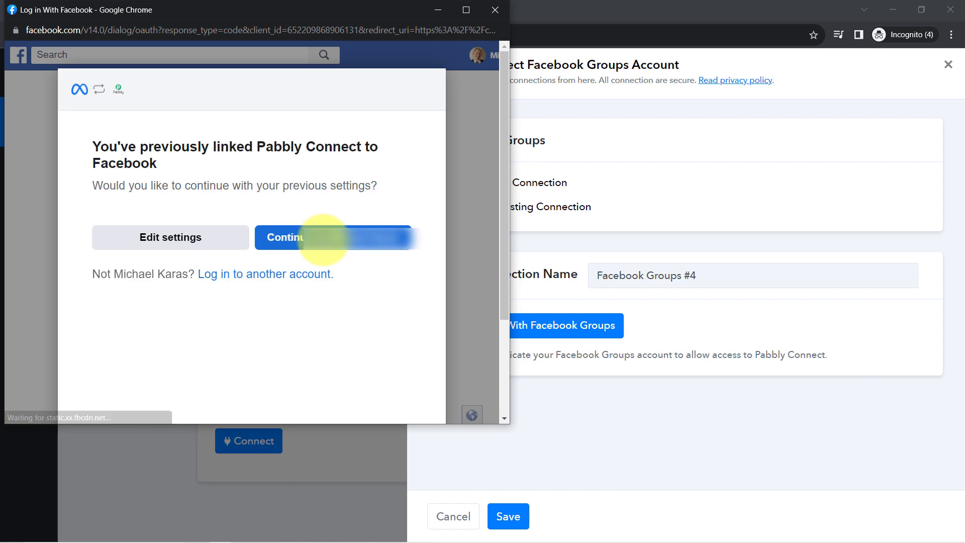
{"action": "left_click", "coordinate": [324, 240]}
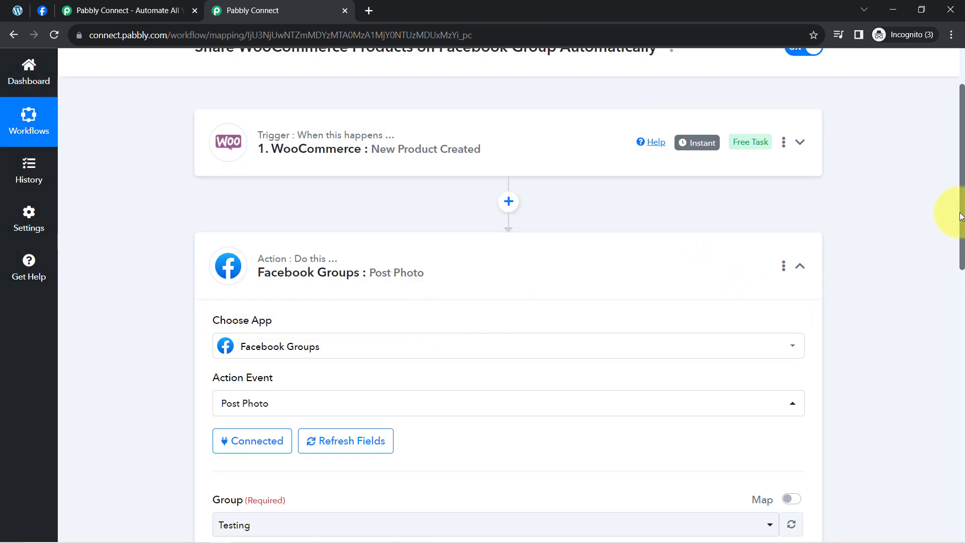
Check the action's Group field, view the Pabbly Tech group on Facebook, and return to the workflow
{"action": "left_click_drag", "start_coordinate": [961, 217], "coordinate": [954, 308]}
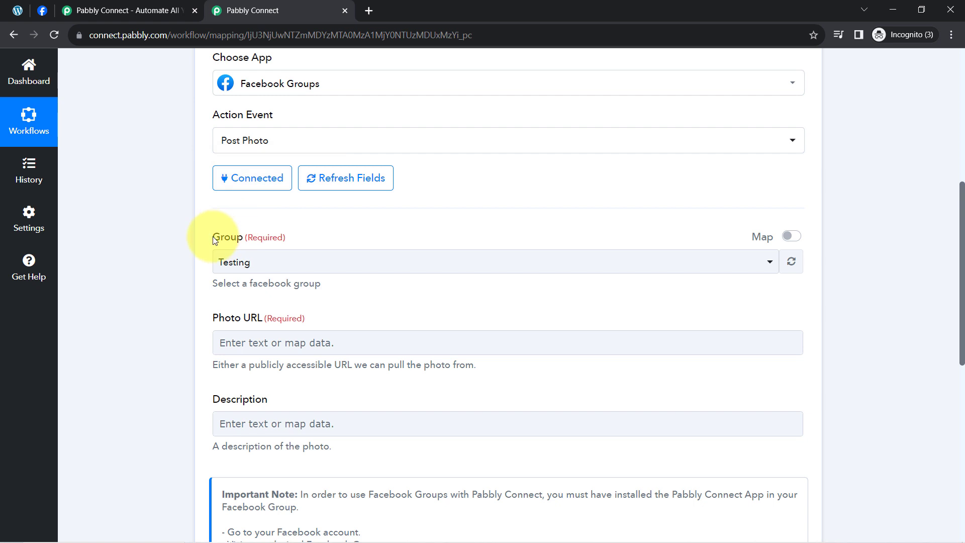
{"action": "left_click_drag", "start_coordinate": [213, 239], "coordinate": [229, 239]}
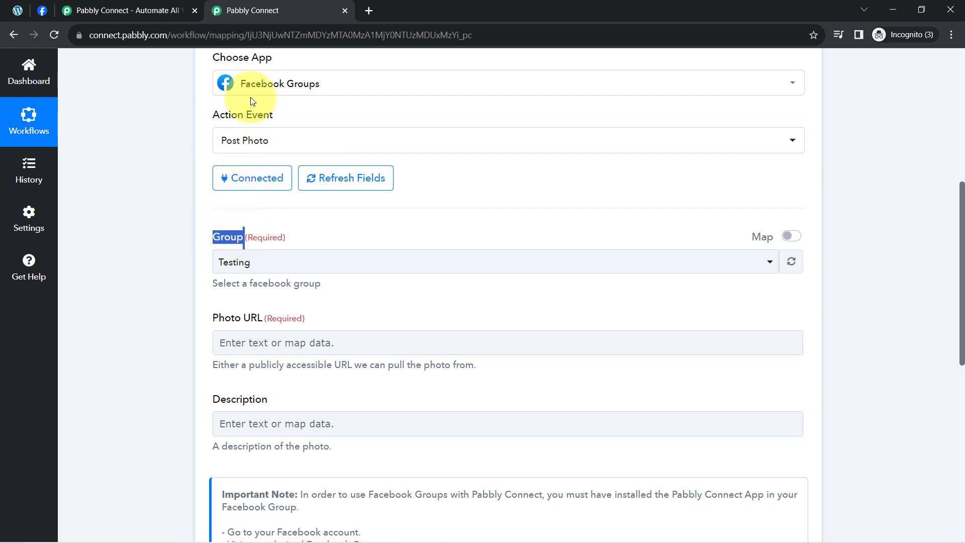
{"action": "left_click", "coordinate": [241, 267]}
{"action": "left_click", "coordinate": [178, 246]}
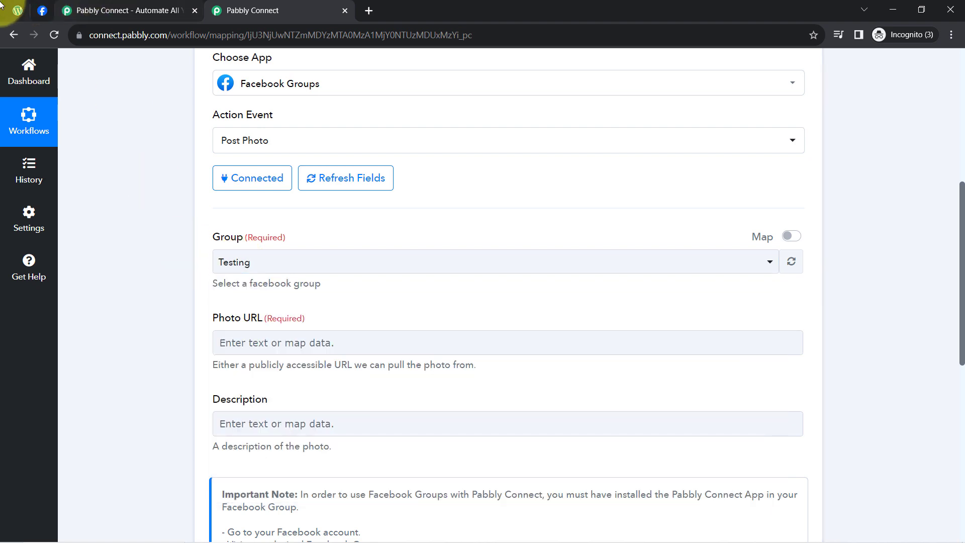
{"action": "left_click", "coordinate": [41, 7]}
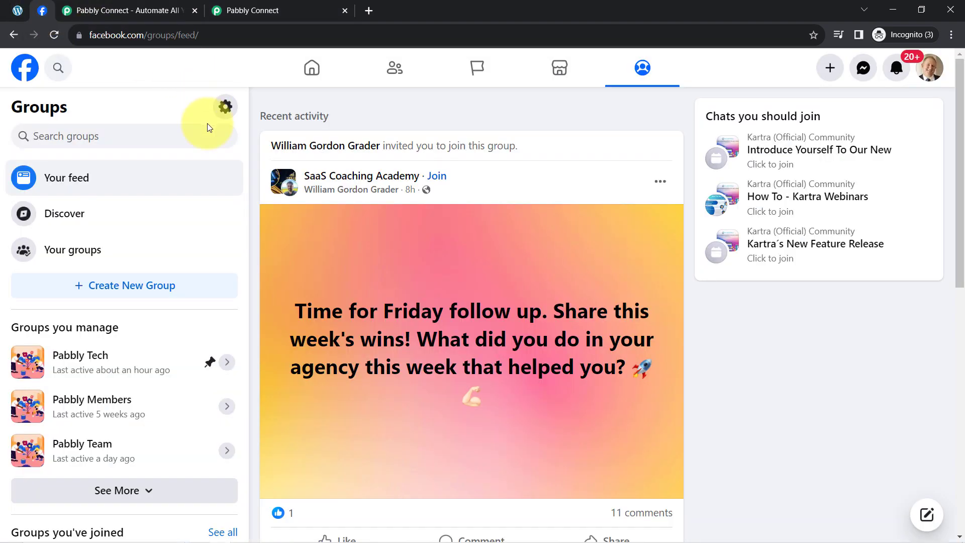
{"action": "left_click", "coordinate": [79, 356]}
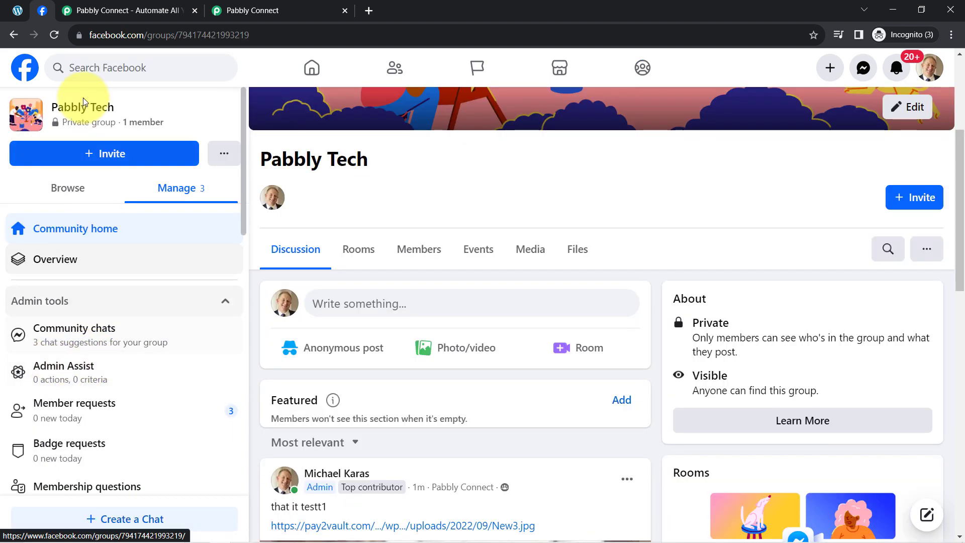
{"action": "left_click", "coordinate": [246, 7]}
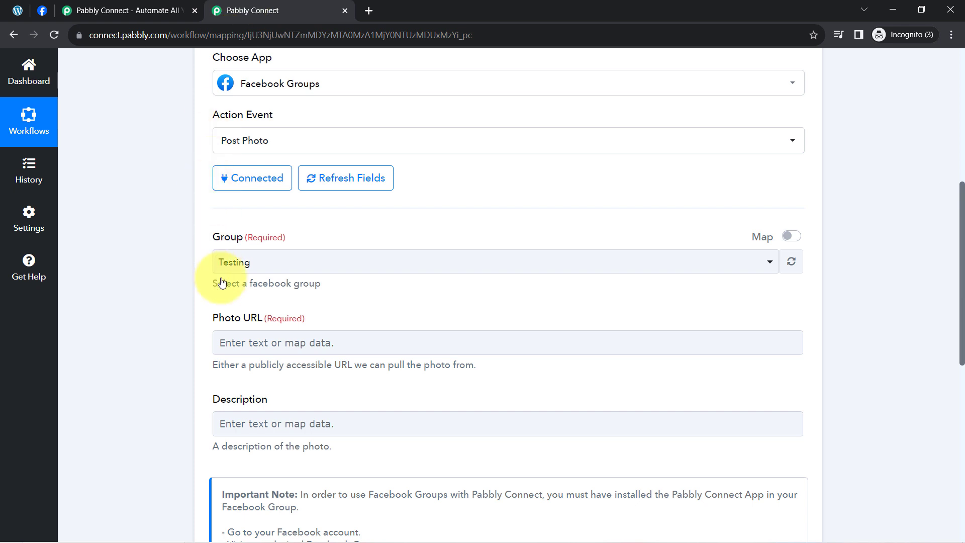
Search the group choices for "pabb" and set the target Facebook group to Pabbly Tech
{"action": "left_click", "coordinate": [257, 267]}
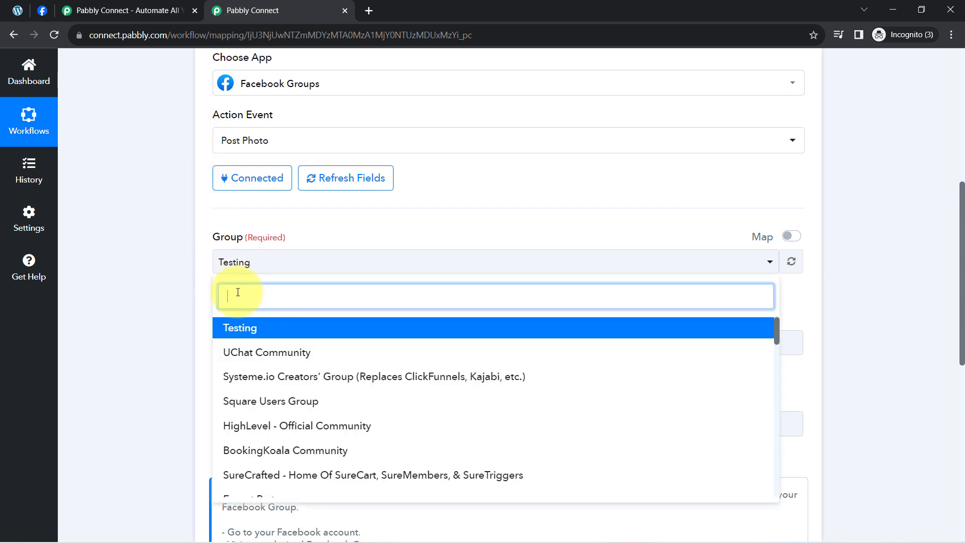
{"action": "type", "text": "pabb"}
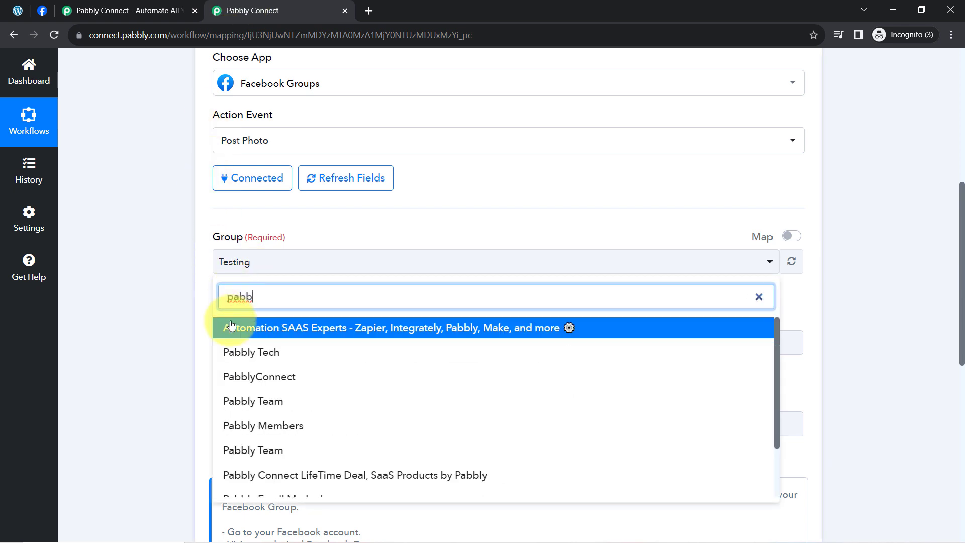
{"action": "left_click", "coordinate": [230, 352]}
{"action": "left_click", "coordinate": [206, 304]}
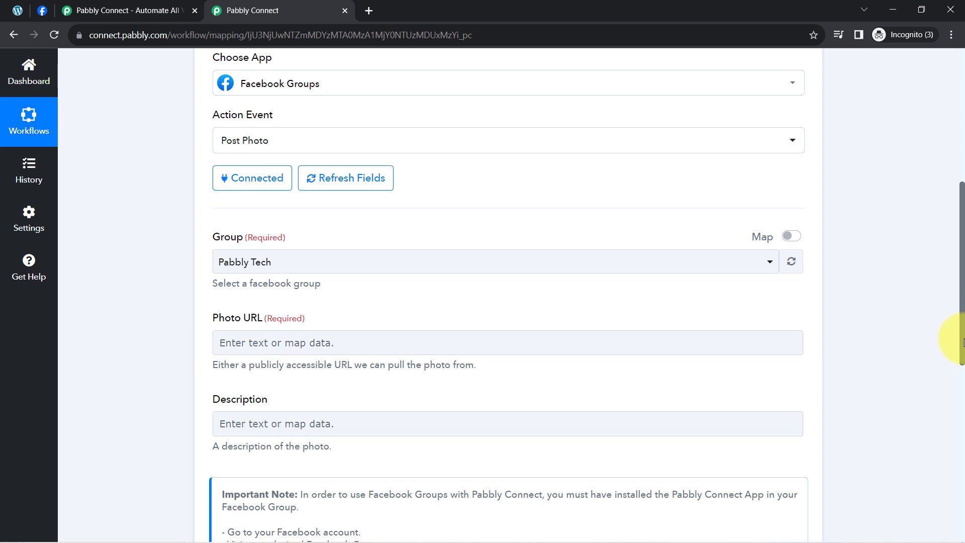
Expand the WooCommerce trigger and examine the Images 0 Src value and surrounding fields in its received response
{"action": "left_click_drag", "start_coordinate": [961, 340], "coordinate": [948, 209]}
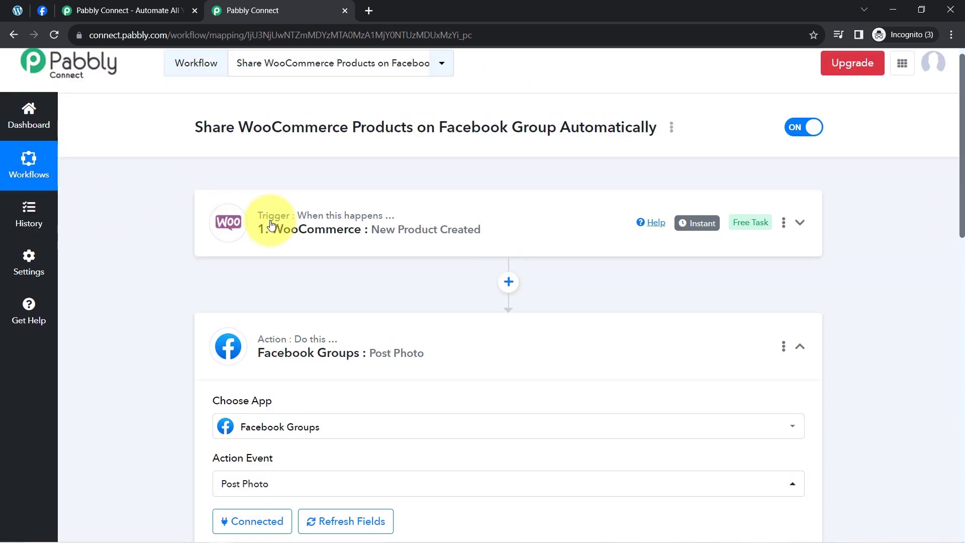
{"action": "left_click", "coordinate": [271, 225]}
{"action": "scroll", "coordinate": [137, 347], "scroll_direction": "down", "scroll_amount": 5}
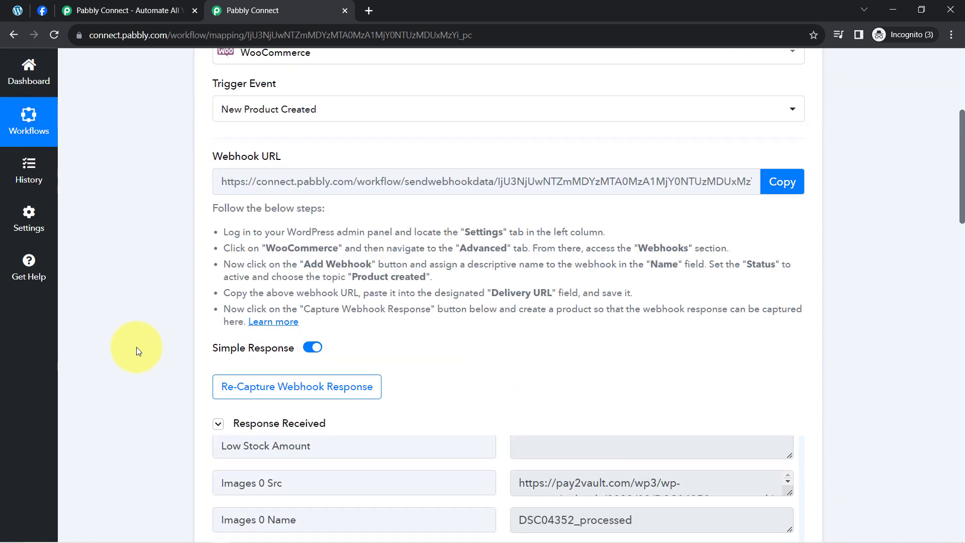
{"action": "scroll", "coordinate": [137, 347], "scroll_direction": "down", "scroll_amount": 5}
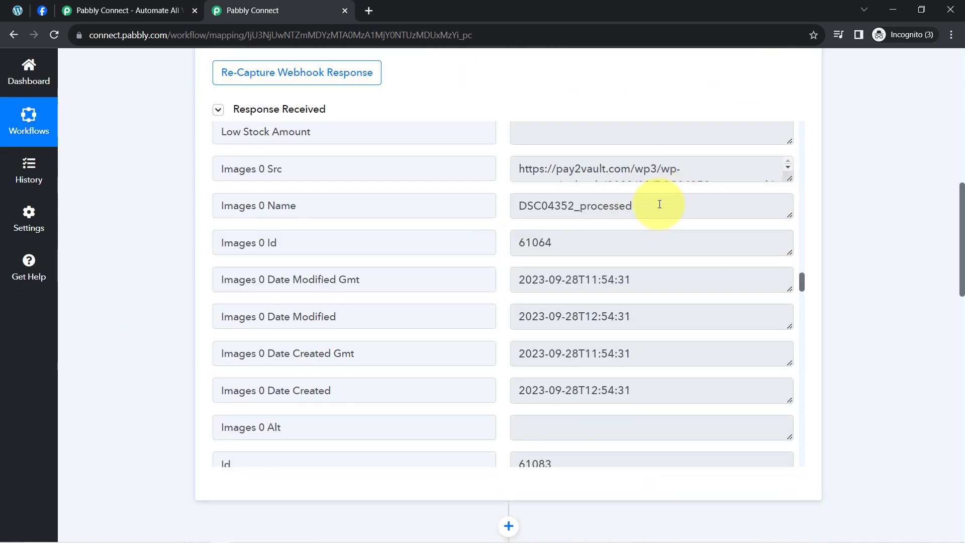
{"action": "triple_click", "coordinate": [548, 168]}
{"action": "scroll", "coordinate": [598, 310], "scroll_direction": "up", "scroll_amount": 1}
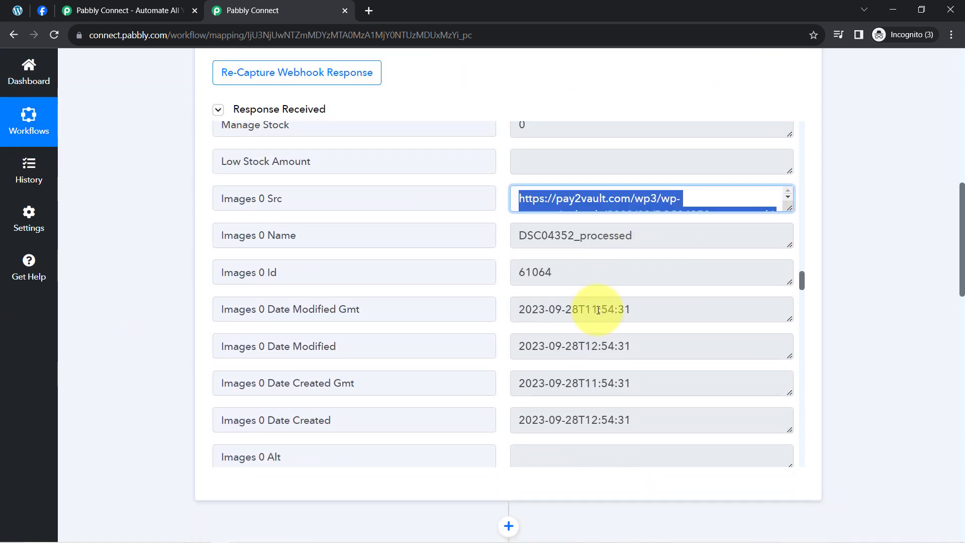
{"action": "scroll", "coordinate": [598, 316], "scroll_direction": "down", "scroll_amount": 5}
{"action": "scroll", "coordinate": [583, 291], "scroll_direction": "up", "scroll_amount": 12}
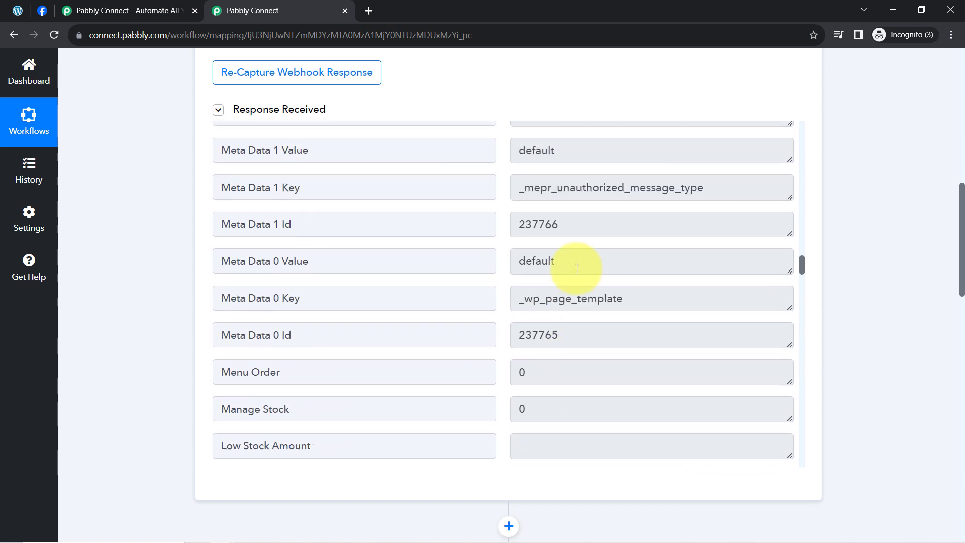
{"action": "scroll", "coordinate": [564, 201], "scroll_direction": "down", "scroll_amount": 3}
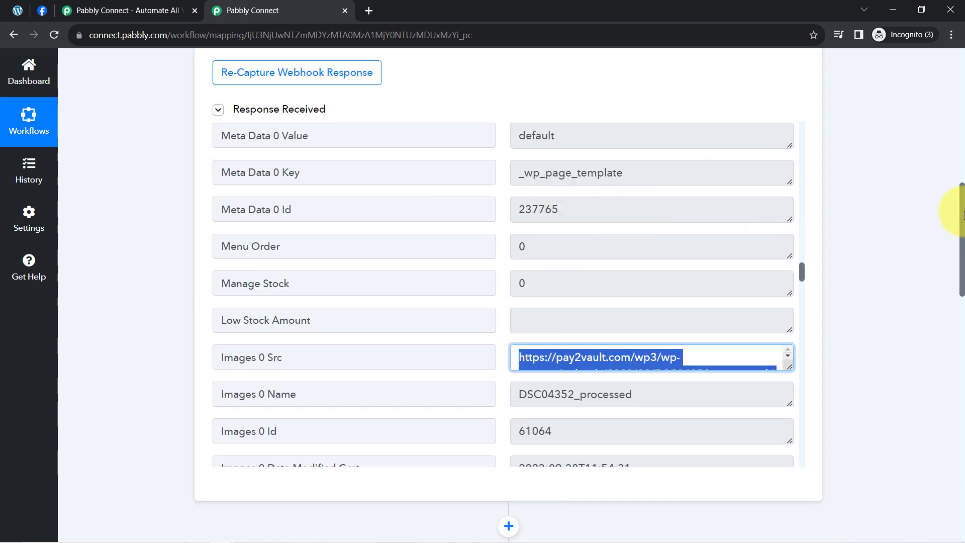
Map the action's Photo URL to Images 0 Src from the WooCommerce trigger, searching the data for "imag"
{"action": "left_click_drag", "start_coordinate": [962, 213], "coordinate": [962, 382]}
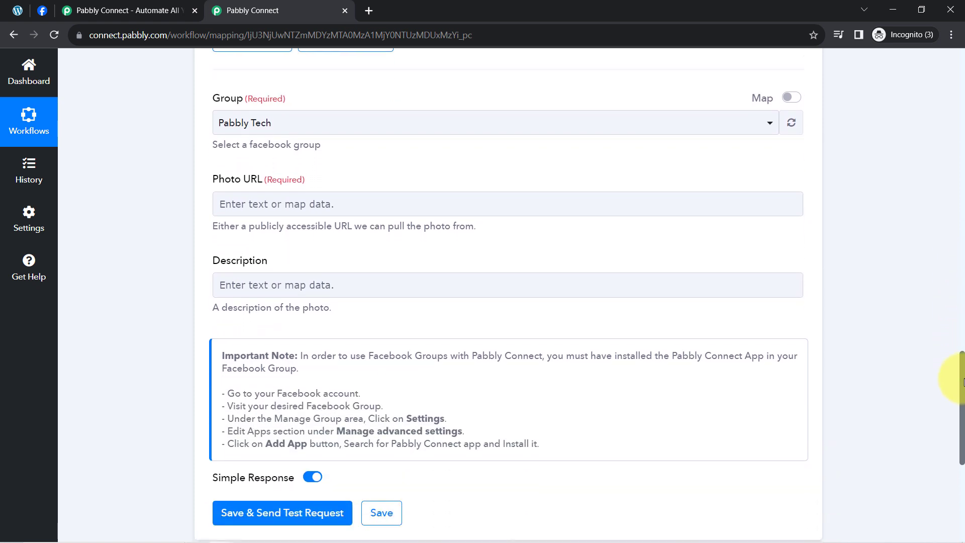
{"action": "left_click", "coordinate": [250, 205]}
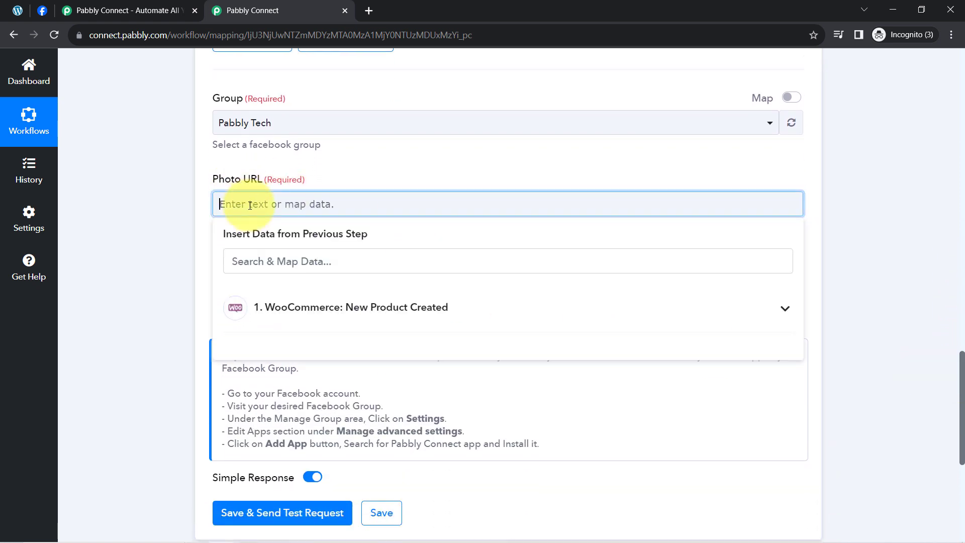
{"action": "left_click", "coordinate": [257, 306]}
{"action": "left_click", "coordinate": [251, 261]}
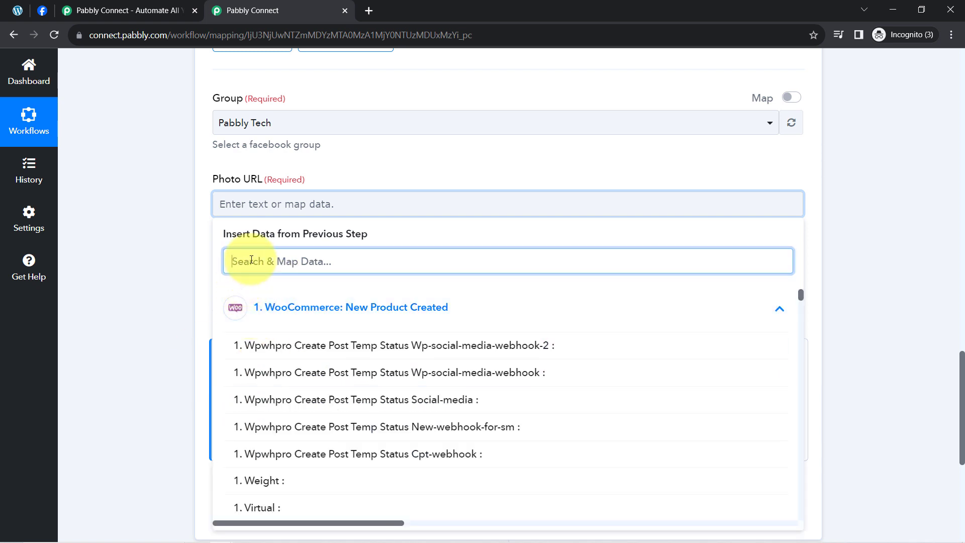
{"action": "type", "text": "imag"}
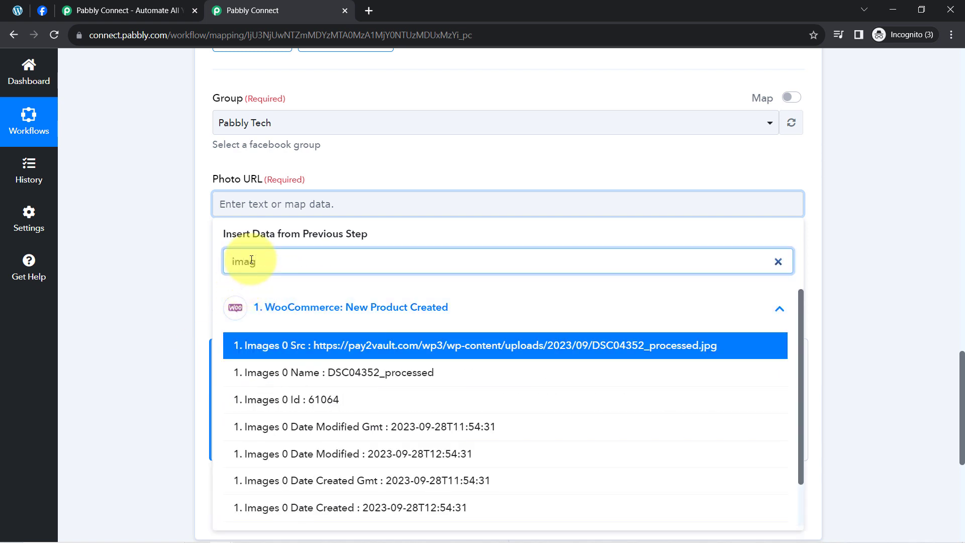
{"action": "left_click", "coordinate": [270, 354]}
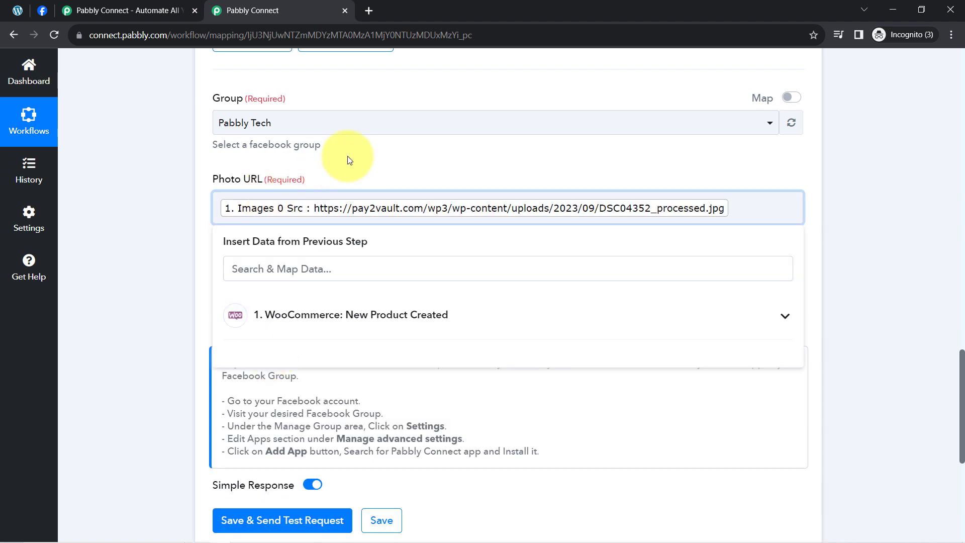
{"action": "left_click", "coordinate": [246, 181]}
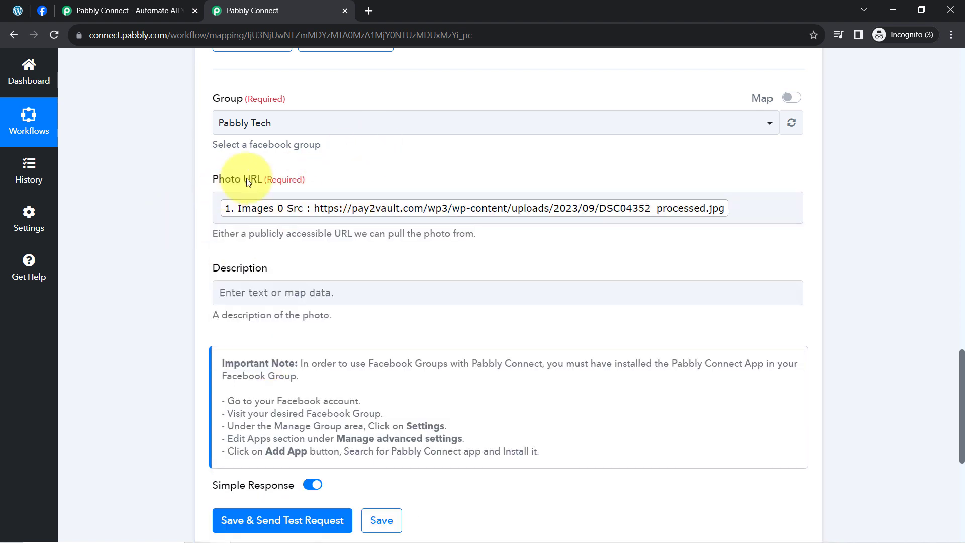
{"action": "left_click", "coordinate": [273, 177]}
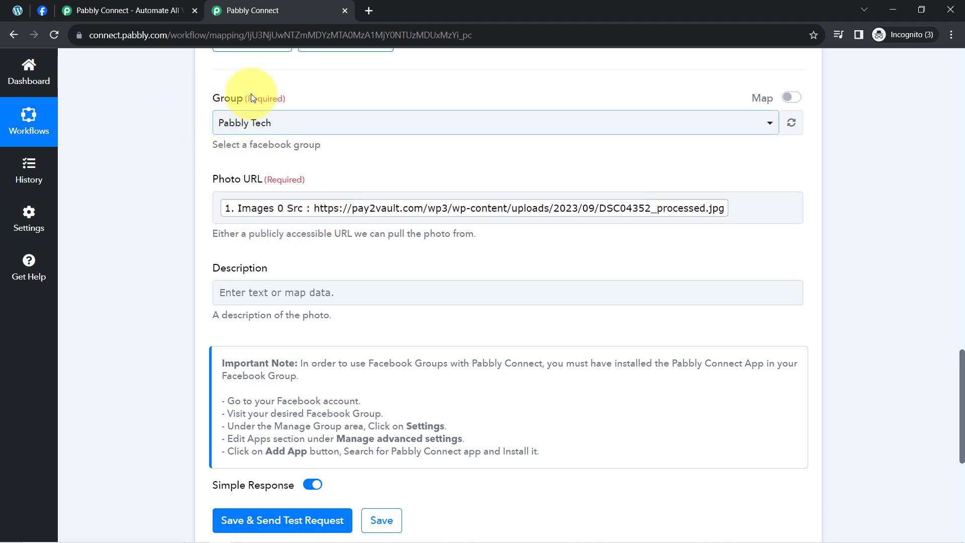
{"action": "left_click", "coordinate": [280, 124]}
{"action": "scroll", "coordinate": [272, 130], "scroll_direction": "up", "scroll_amount": 1}
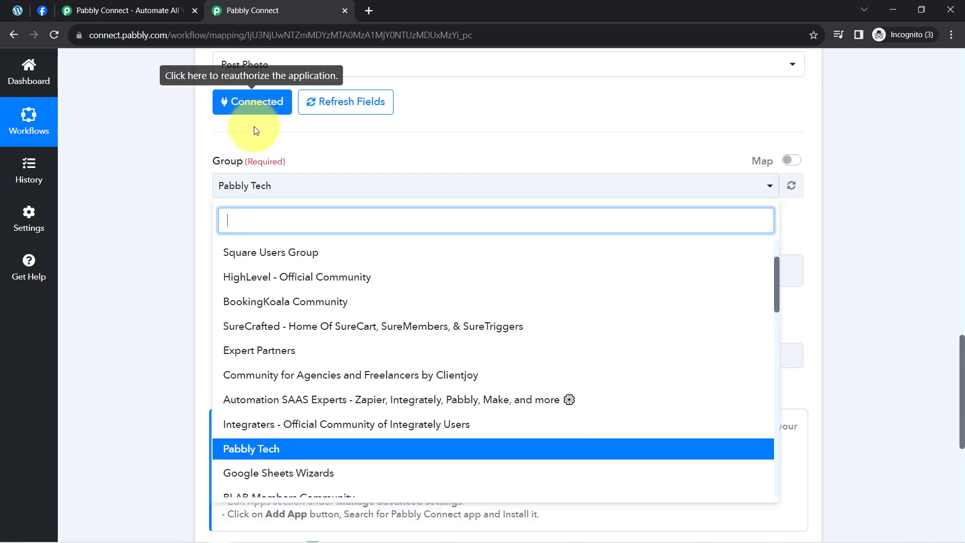
{"action": "left_click", "coordinate": [258, 140]}
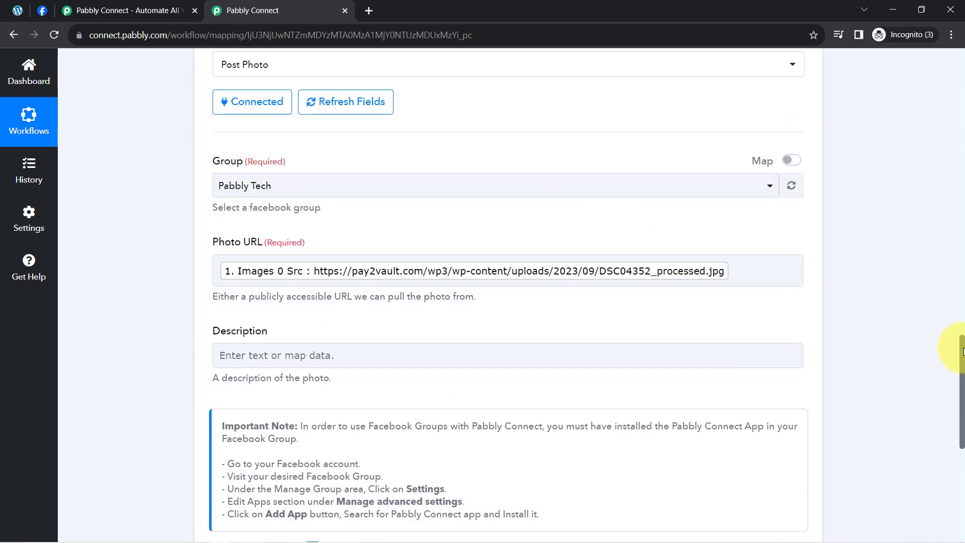
Copy the whole new-product announcement from the Notepad draft and paste it into the action's Description field
{"action": "left_click_drag", "start_coordinate": [963, 349], "coordinate": [963, 381]}
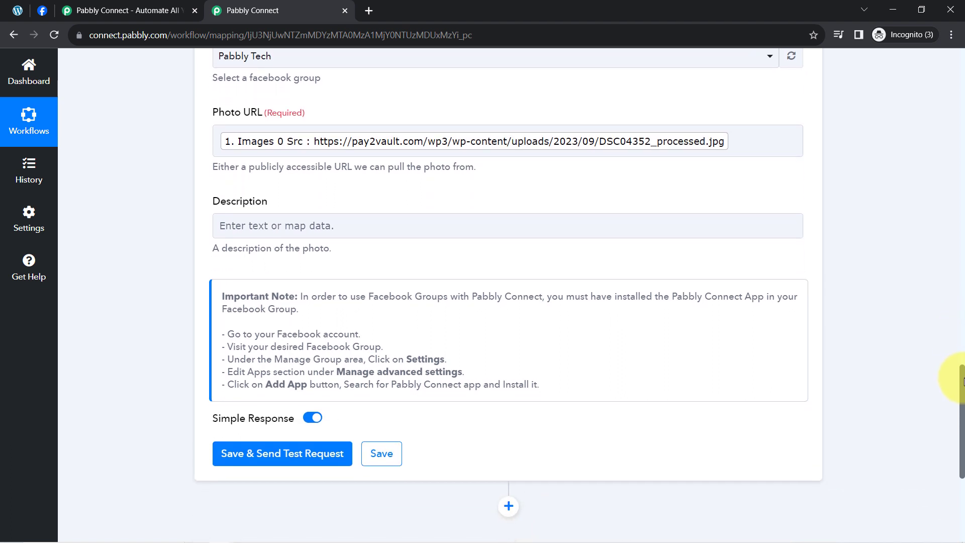
{"action": "left_click_drag", "start_coordinate": [226, 201], "coordinate": [260, 202]}
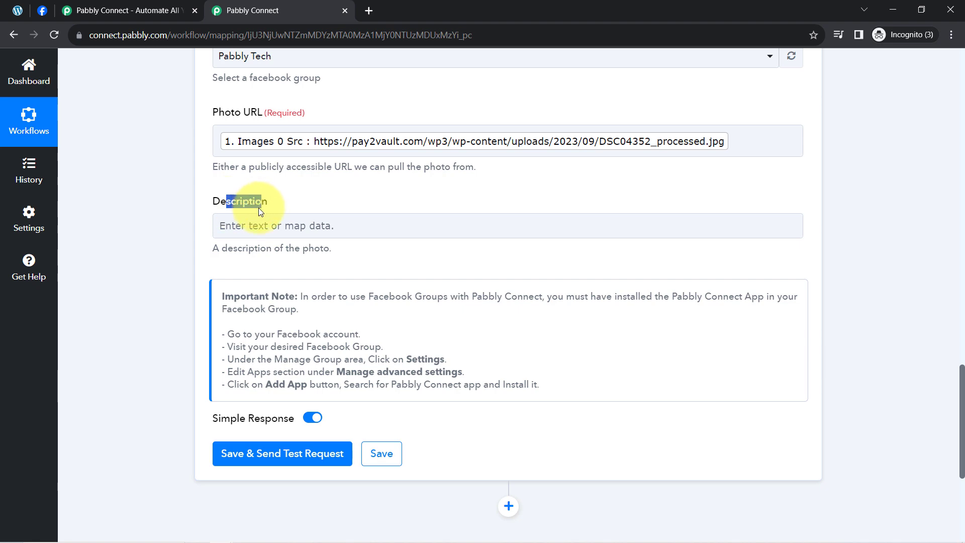
{"action": "left_click", "coordinate": [268, 534]}
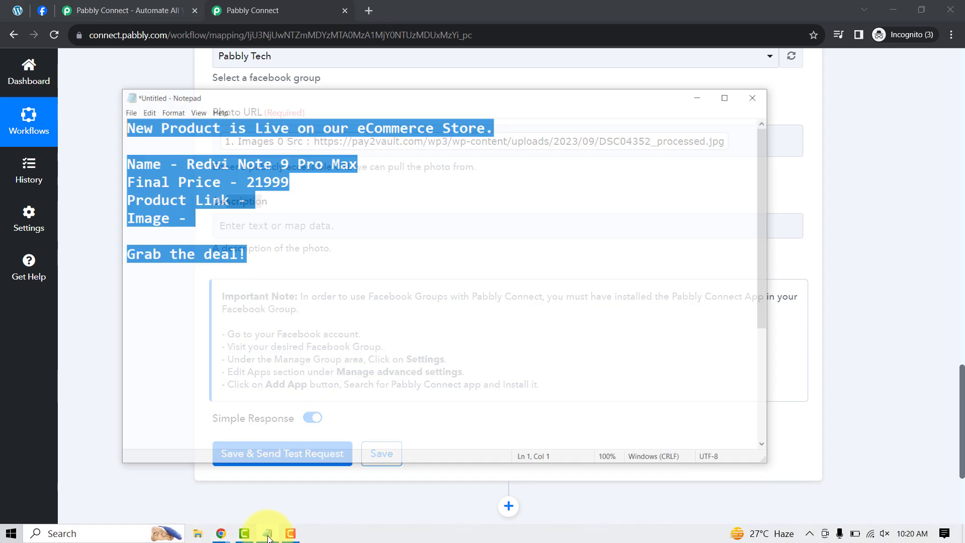
{"action": "left_click", "coordinate": [194, 195]}
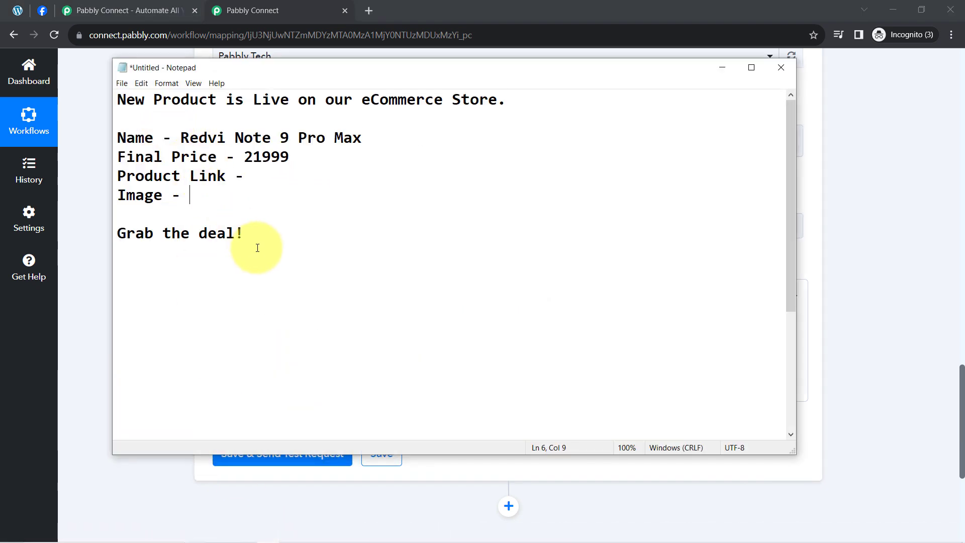
{"action": "left_click_drag", "start_coordinate": [256, 248], "coordinate": [73, 60]}
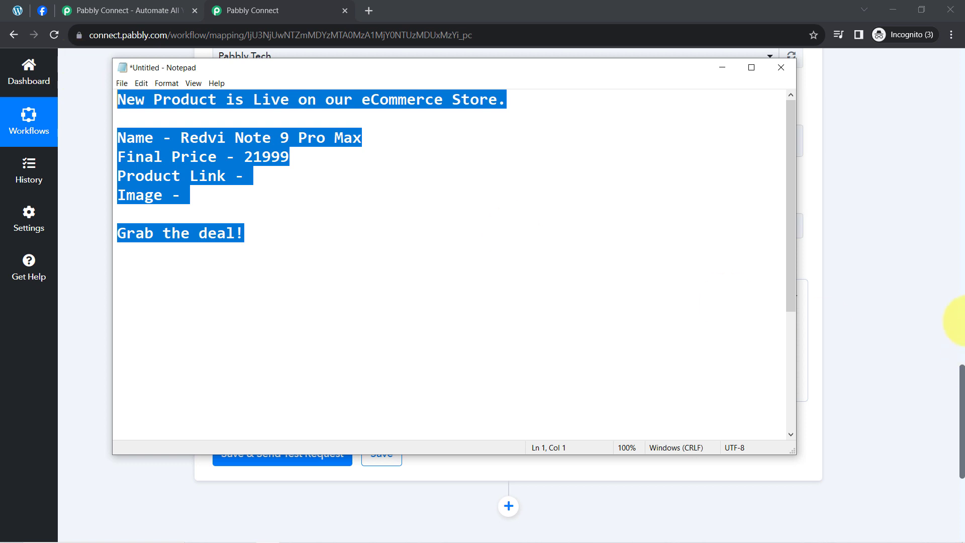
{"action": "key", "text": "ctrl+c"}
{"action": "left_click", "coordinate": [886, 317]}
{"action": "left_click", "coordinate": [241, 222]}
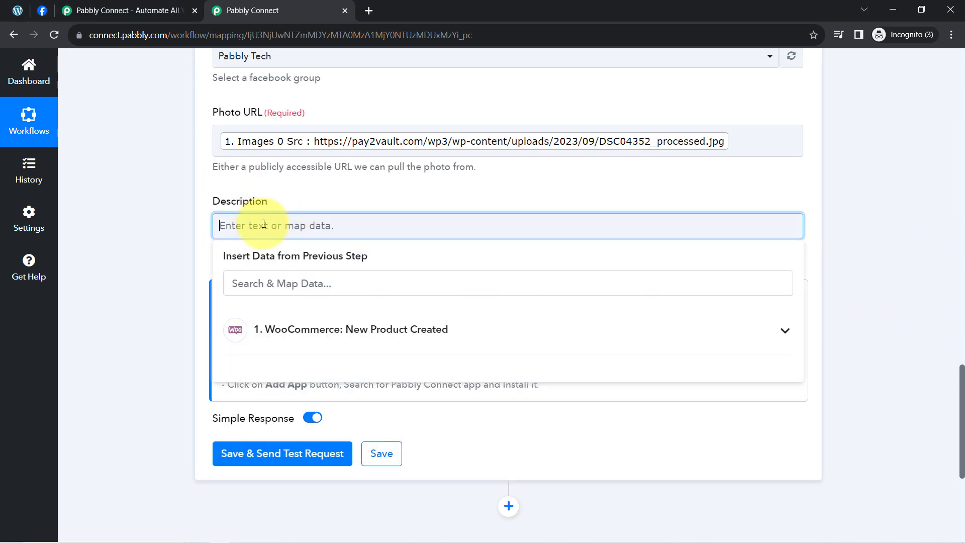
{"action": "key", "text": "ctrl+v"}
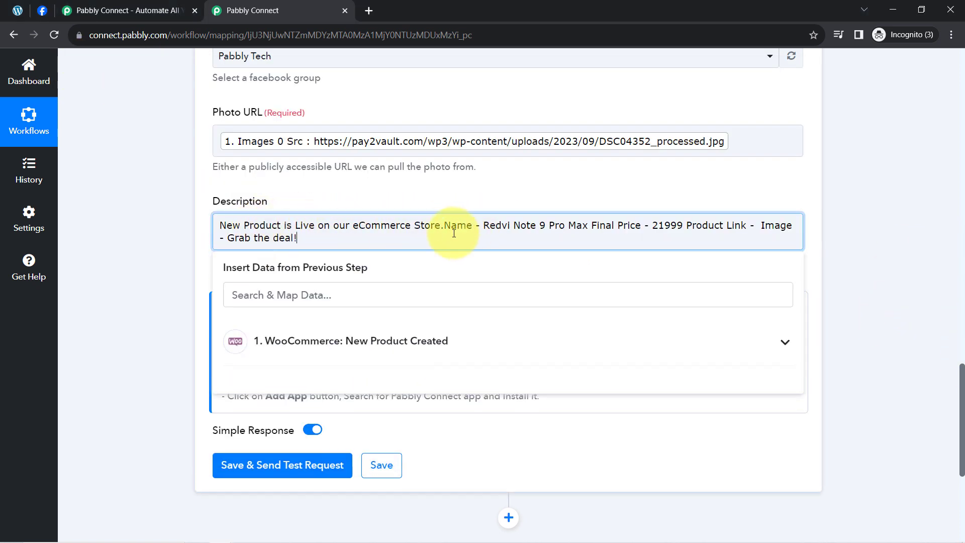
Open the Description with "Hello All Group Members," and set "New Product is Live on our eCommerce Store!" as its own paragraph
{"action": "left_click", "coordinate": [444, 222]}
{"action": "key", "text": "Return"}
{"action": "key", "text": "Return"}
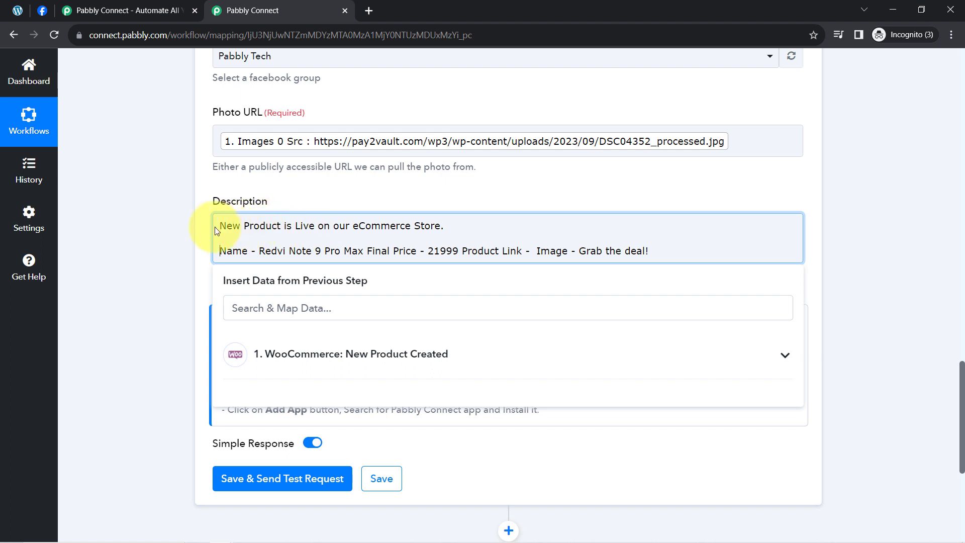
{"action": "type", "text": "Hello "}
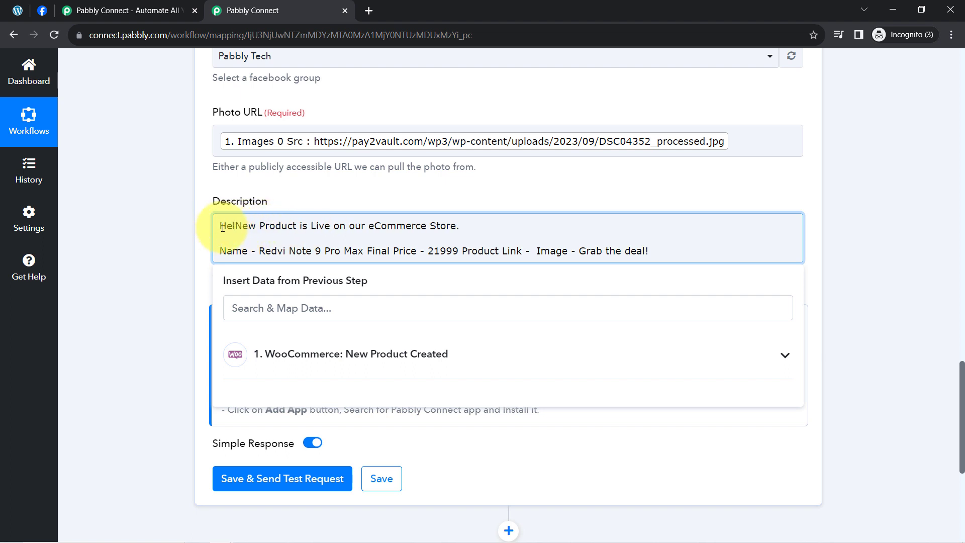
{"action": "type", "text": "All "}
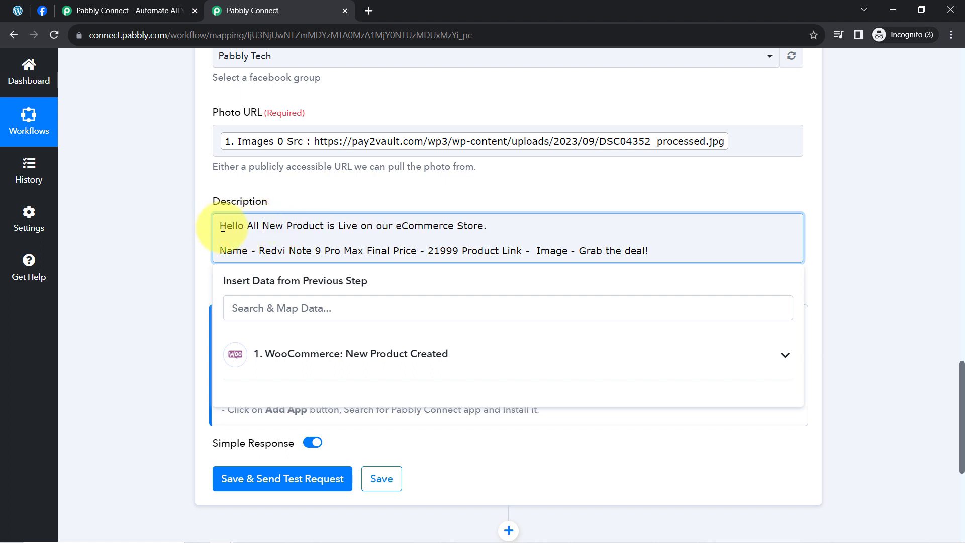
{"action": "type", "text": "Group Member"}
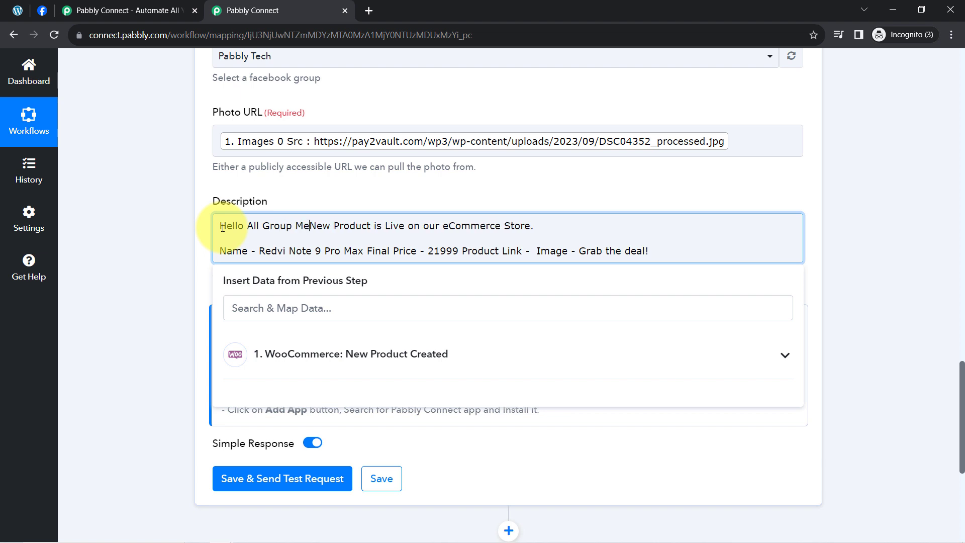
{"action": "type", "text": "s,"}
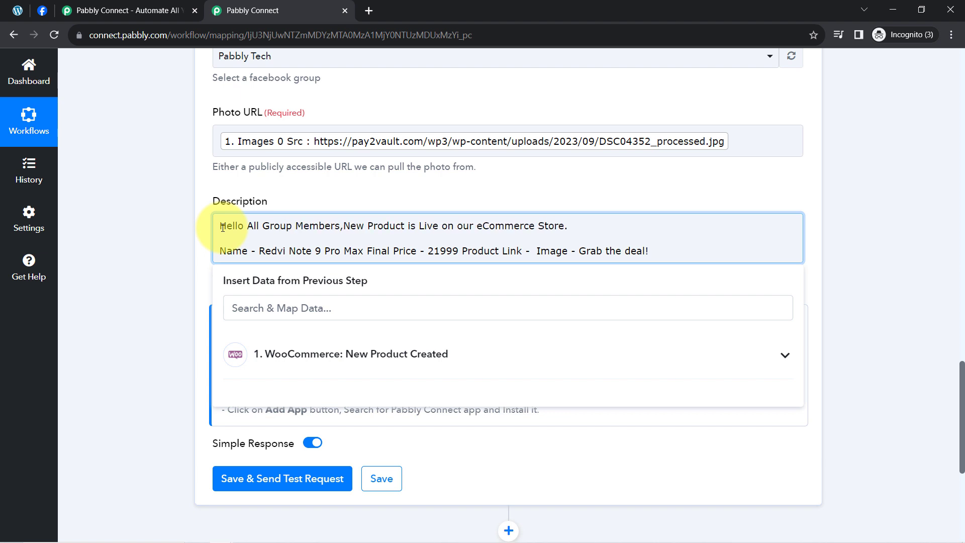
{"action": "key", "text": "Return"}
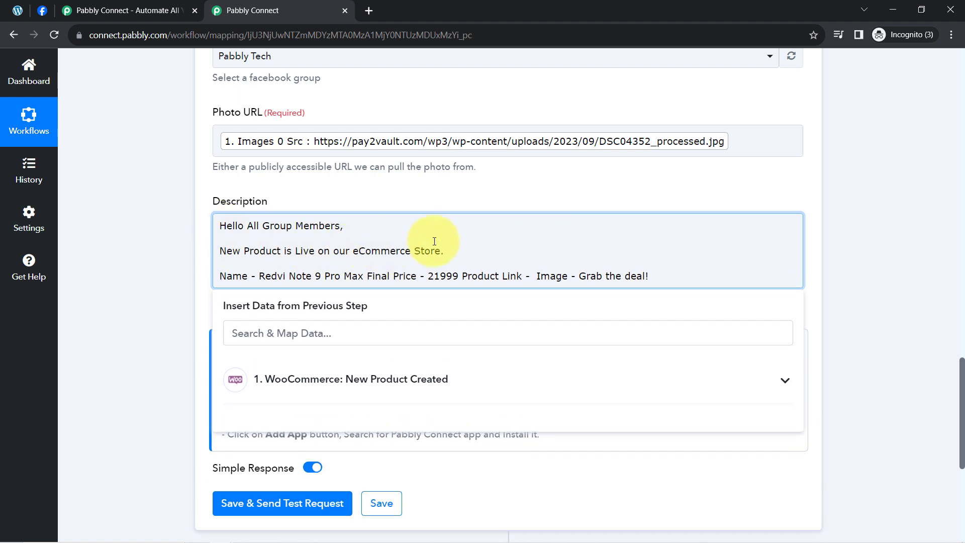
{"action": "left_click", "coordinate": [459, 256]}
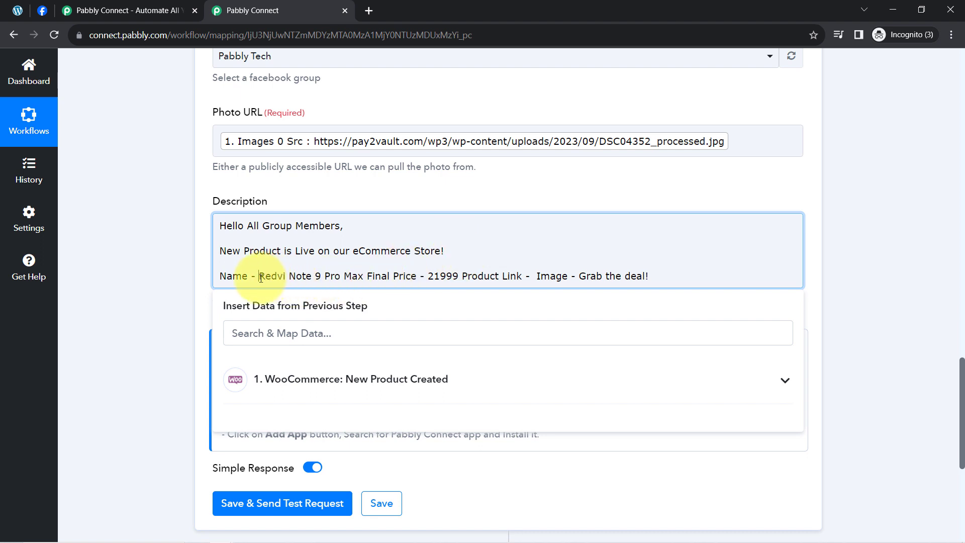
Remove the sample name and price, put Name, Final Price, Product Link and Image on separate lines, and set "Grab the deal!" apart
{"action": "left_click_drag", "start_coordinate": [260, 278], "coordinate": [365, 280]}
{"action": "key", "text": "Return"}
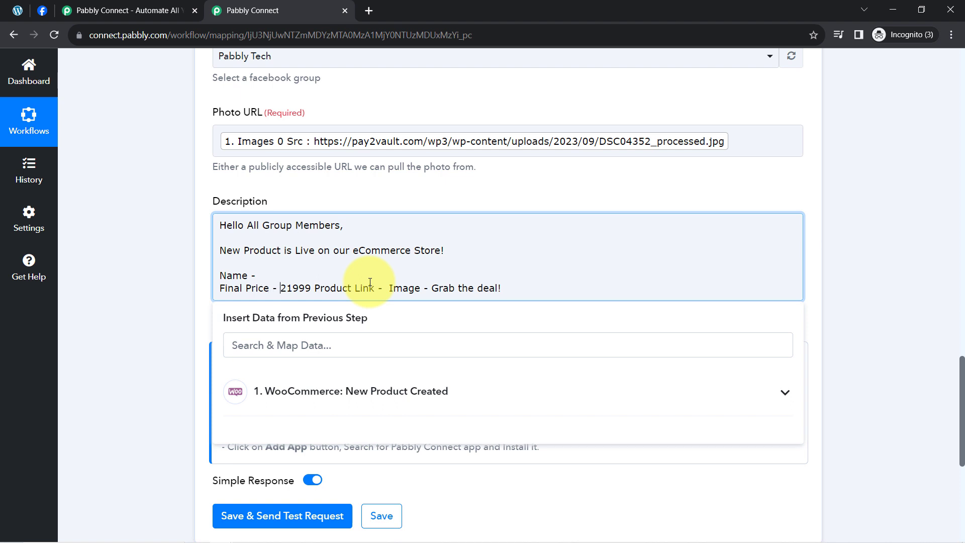
{"action": "key", "text": "Delete"}
{"action": "key", "text": "Delete"}
{"action": "key", "text": "Delete"}
{"action": "key", "text": "Delete"}
{"action": "key", "text": "Delete"}
{"action": "key", "text": "Delete"}
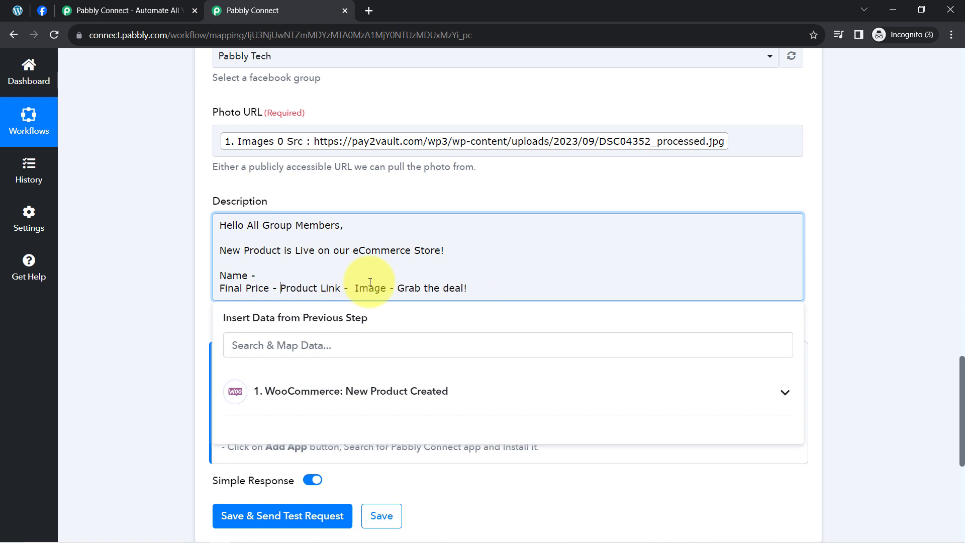
{"action": "key", "text": "Return"}
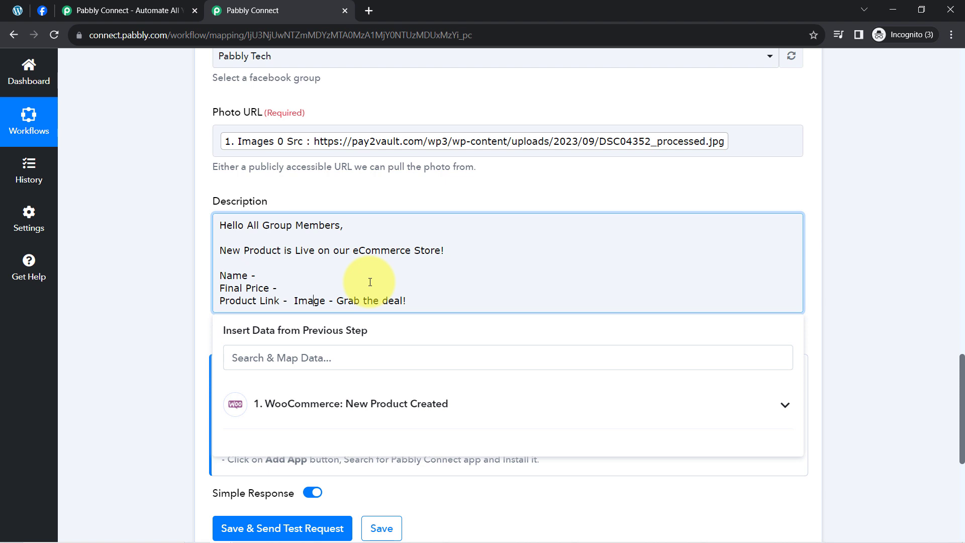
{"action": "key", "text": "Return"}
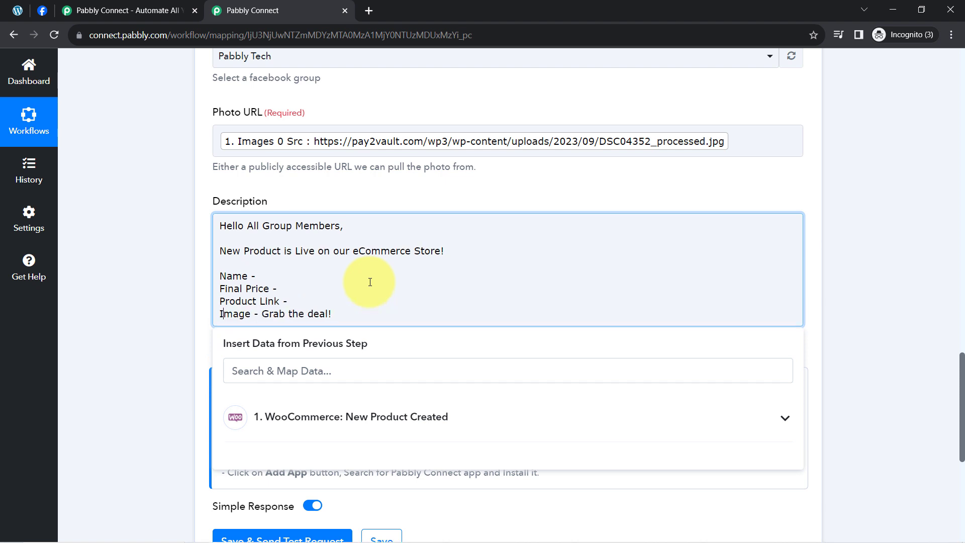
{"action": "key", "text": "Return"}
{"action": "key", "text": "Return"}
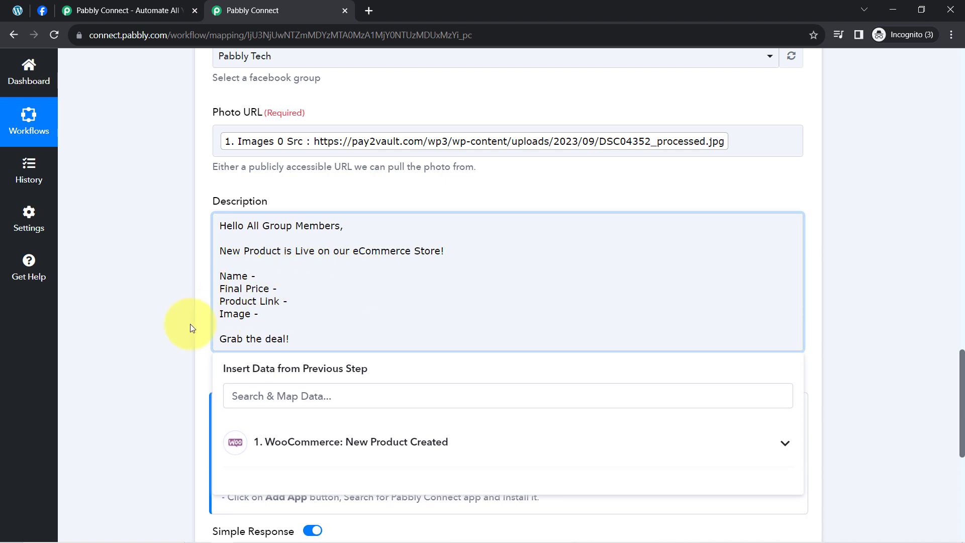
Map the Description's Name line to the WooCommerce product Name, searching the trigger data for "redv"
{"action": "scroll", "coordinate": [251, 292], "scroll_direction": "down", "scroll_amount": 5}
{"action": "left_click", "coordinate": [345, 192]}
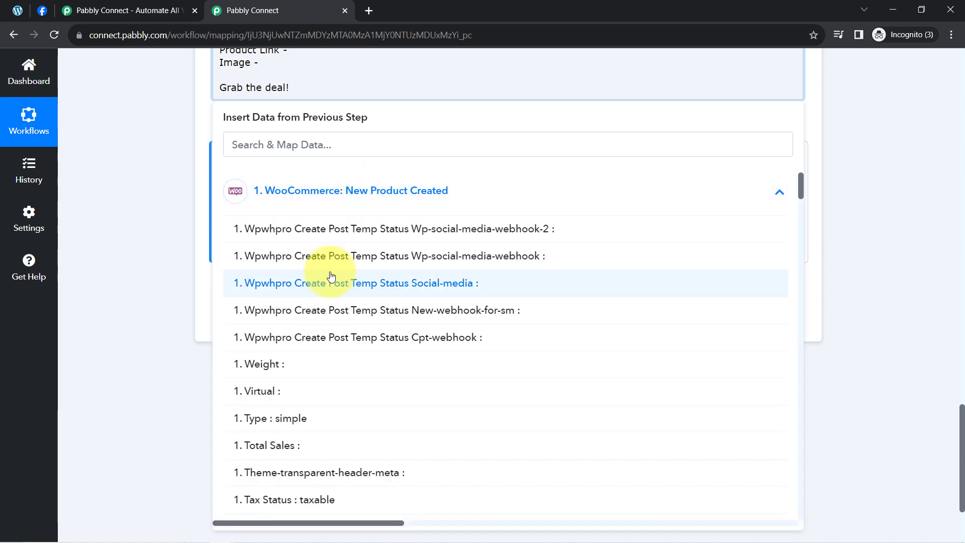
{"action": "left_click", "coordinate": [250, 142]}
{"action": "type", "text": "vi"}
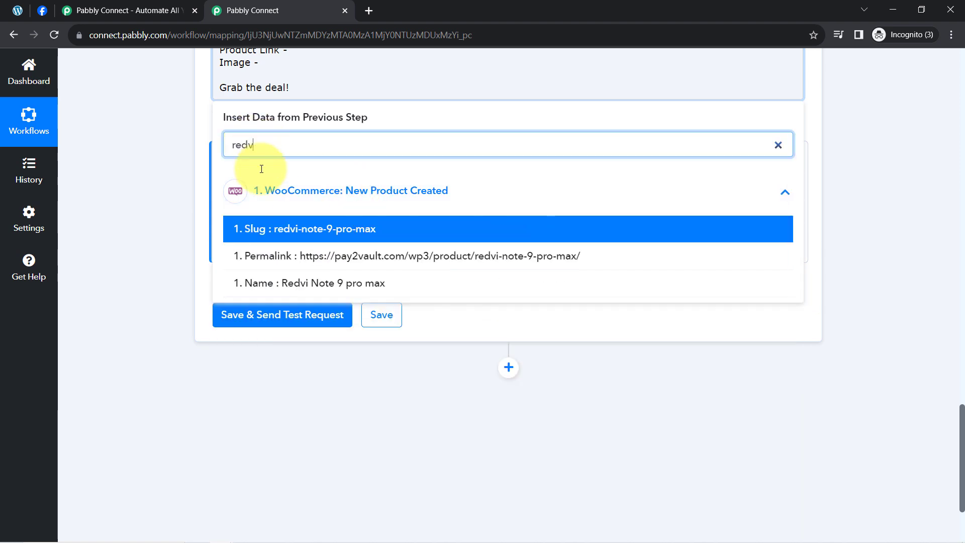
{"action": "key", "text": "BackSpace"}
{"action": "key", "text": "BackSpace"}
{"action": "left_click", "coordinate": [289, 346]}
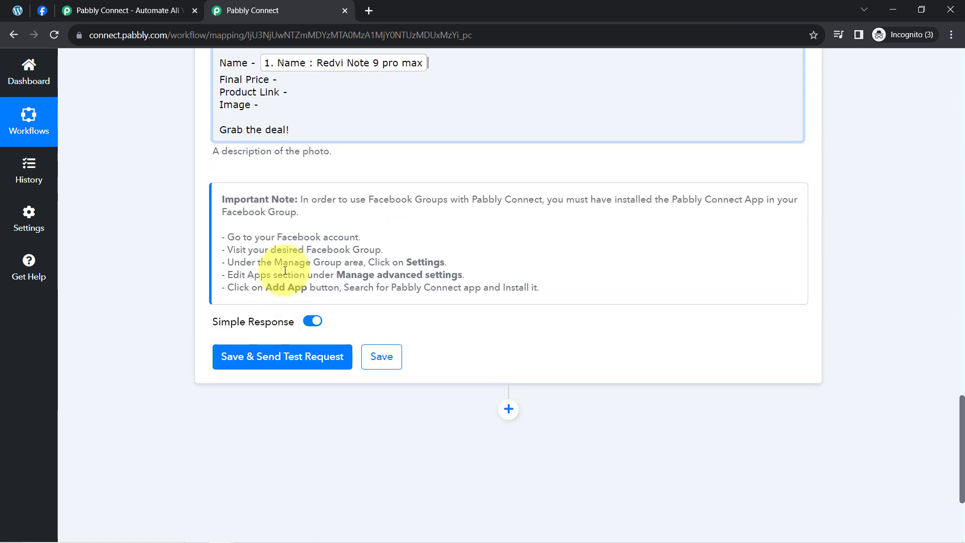
Map the Description's Final Price line to the WooCommerce Sale Price 18999, searching the data for "sale"
{"action": "left_click", "coordinate": [289, 118]}
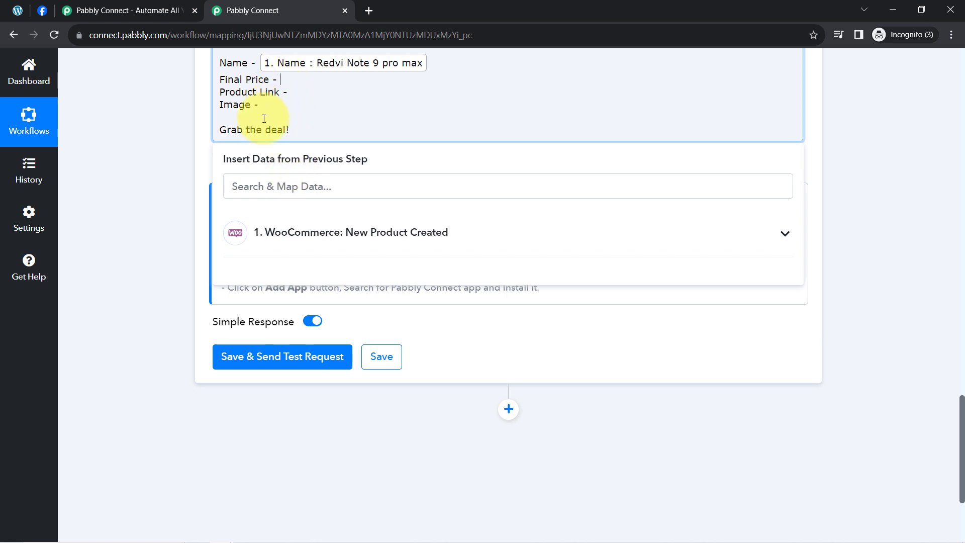
{"action": "left_click", "coordinate": [236, 188]}
{"action": "type", "text": "sale"}
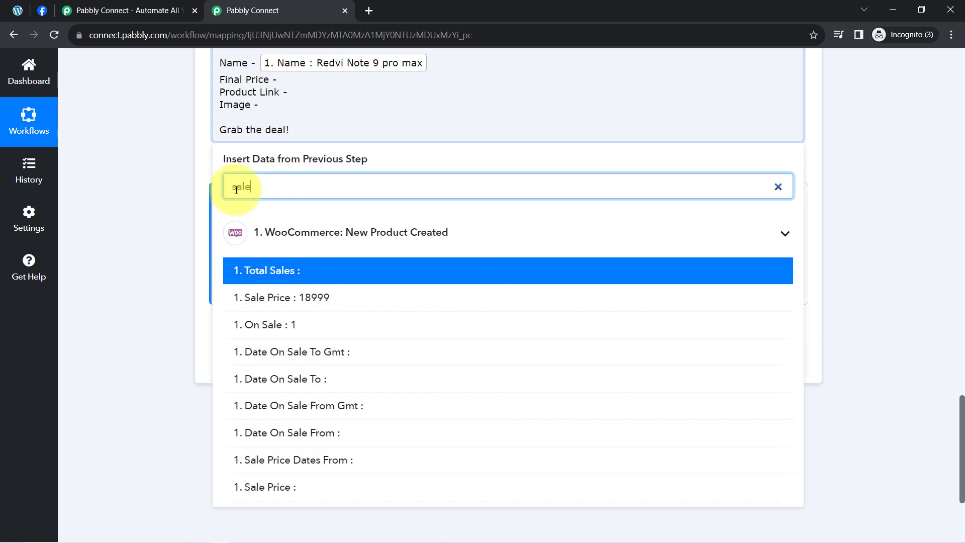
{"action": "left_click", "coordinate": [286, 300]}
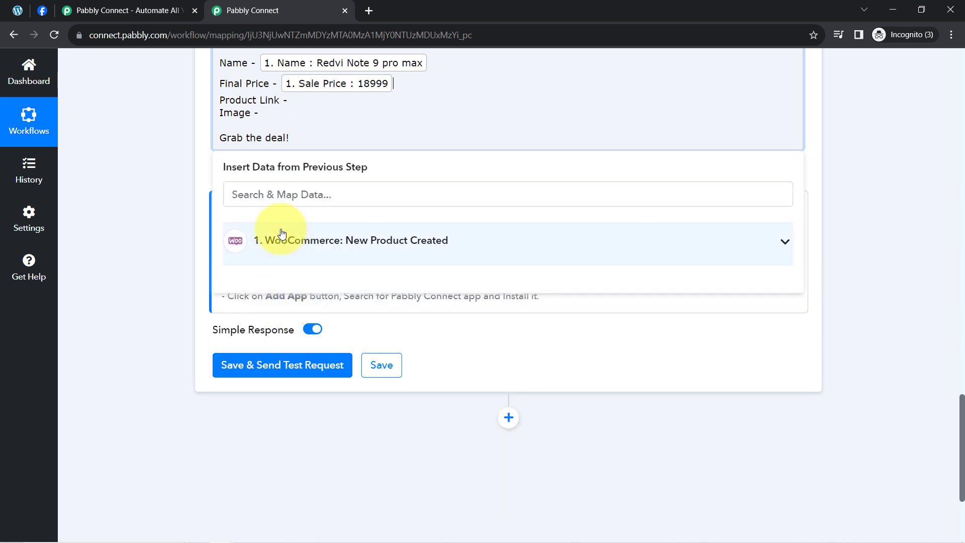
Map Product Link to Permalink and Image to Images 0 Src in the Description, searching for "perm" and "imag"
{"action": "left_click", "coordinate": [255, 194]}
{"action": "type", "text": "perm"}
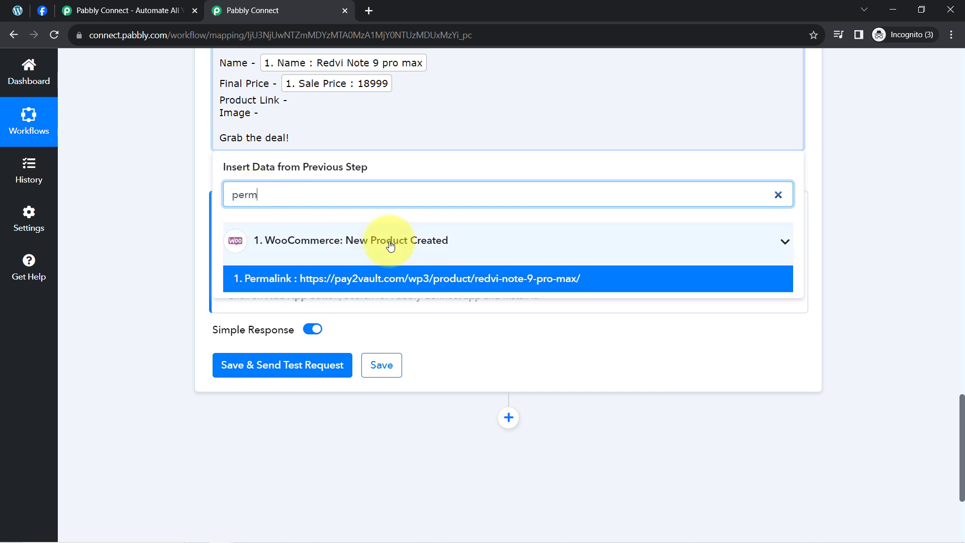
{"action": "left_click", "coordinate": [477, 282]}
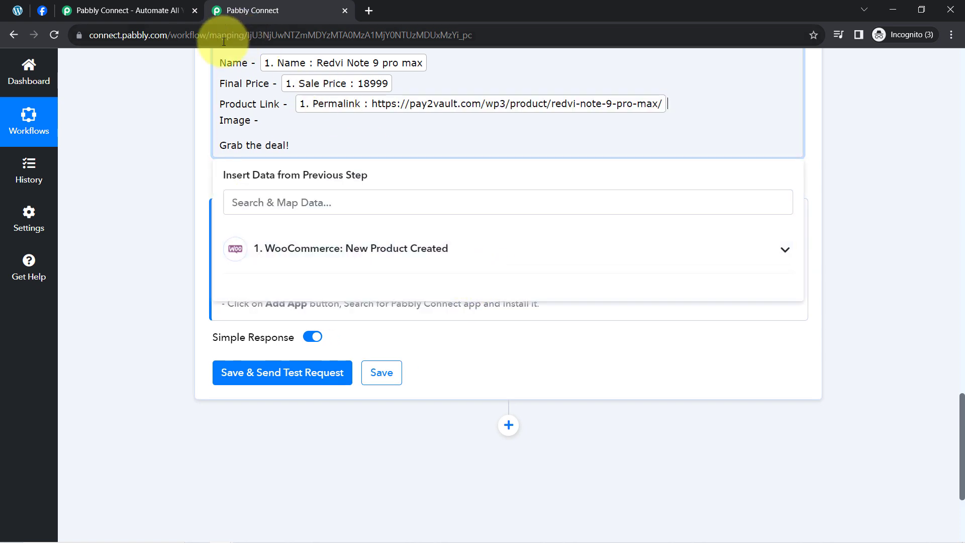
{"action": "left_click", "coordinate": [255, 202]}
{"action": "type", "text": "imag"}
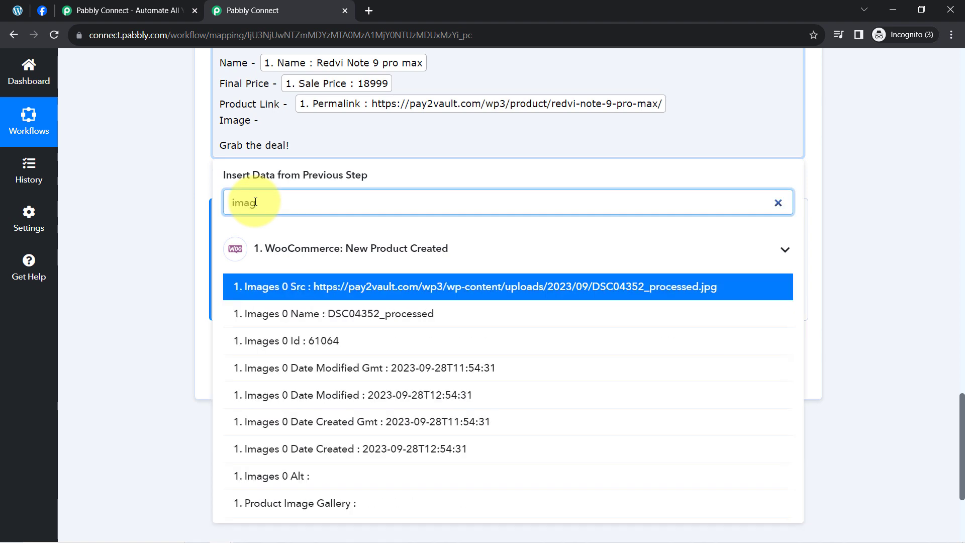
{"action": "left_click", "coordinate": [259, 286]}
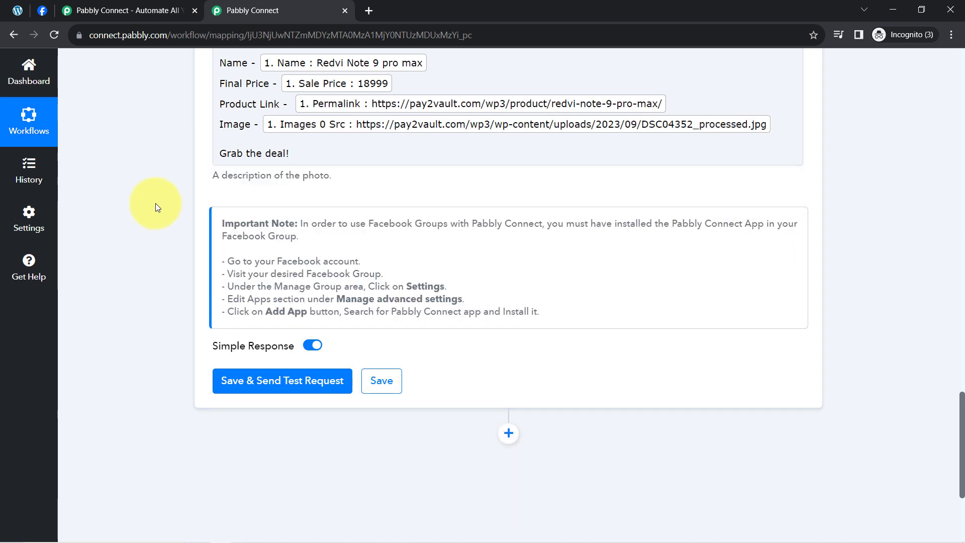
Review the mapped Description and the Important Note about installing the Pabbly Connect app in the Facebook group
{"action": "scroll", "coordinate": [954, 402], "scroll_direction": "up", "scroll_amount": 3}
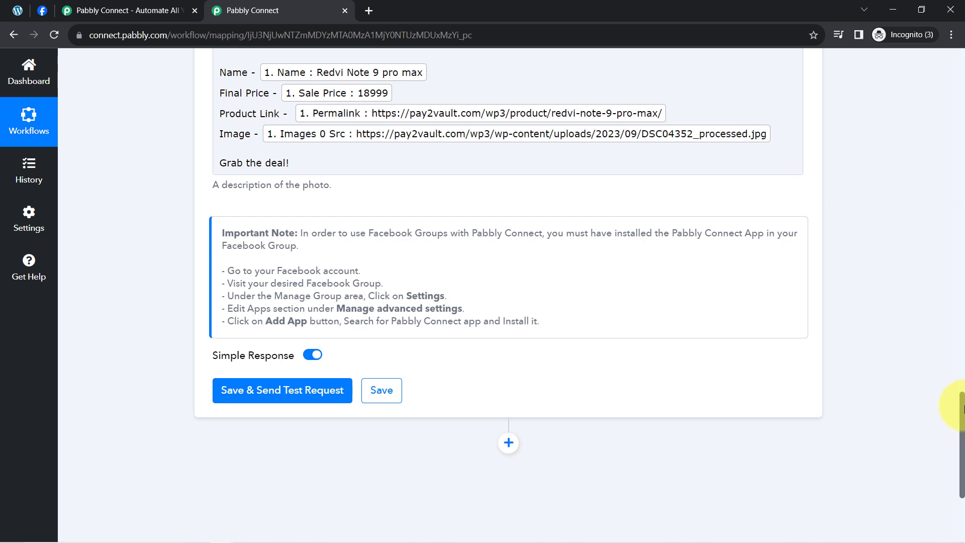
{"action": "left_click_drag", "start_coordinate": [233, 162], "coordinate": [302, 188]}
{"action": "left_click", "coordinate": [224, 229]}
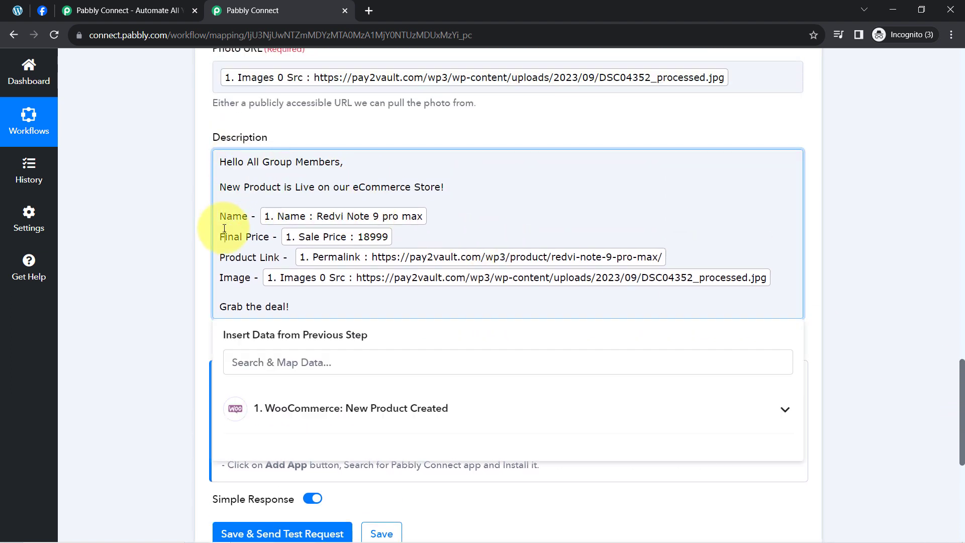
{"action": "left_click", "coordinate": [182, 250]}
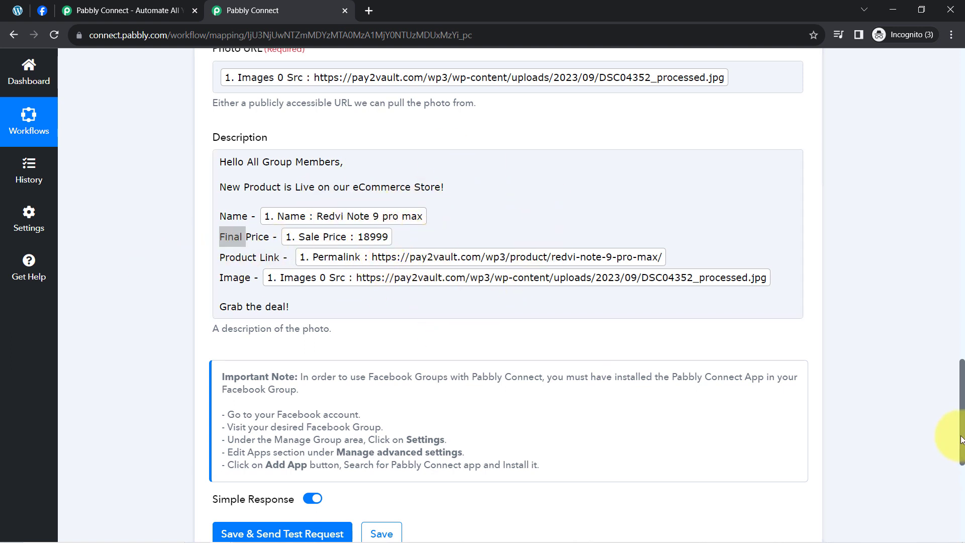
{"action": "scroll", "coordinate": [961, 428], "scroll_direction": "down", "scroll_amount": 3}
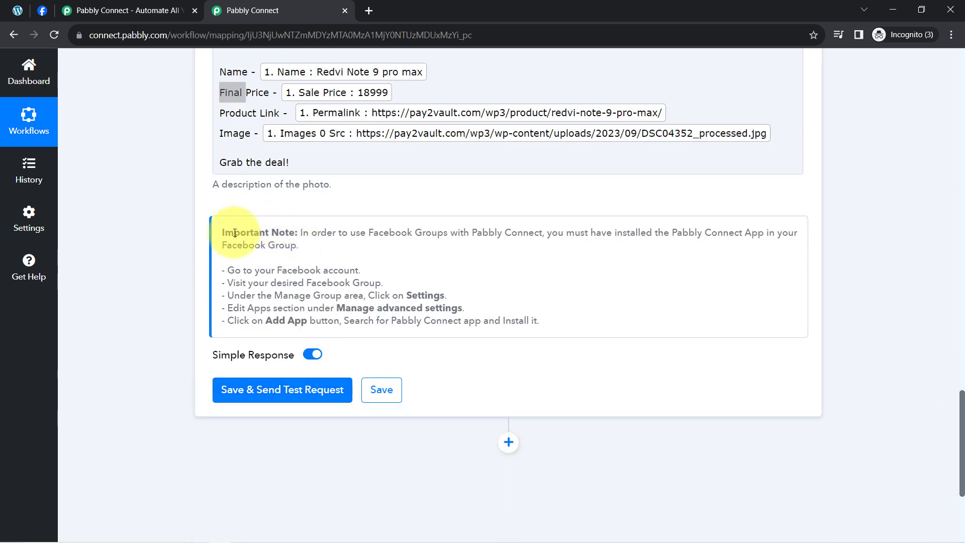
{"action": "left_click_drag", "start_coordinate": [234, 232], "coordinate": [263, 233]}
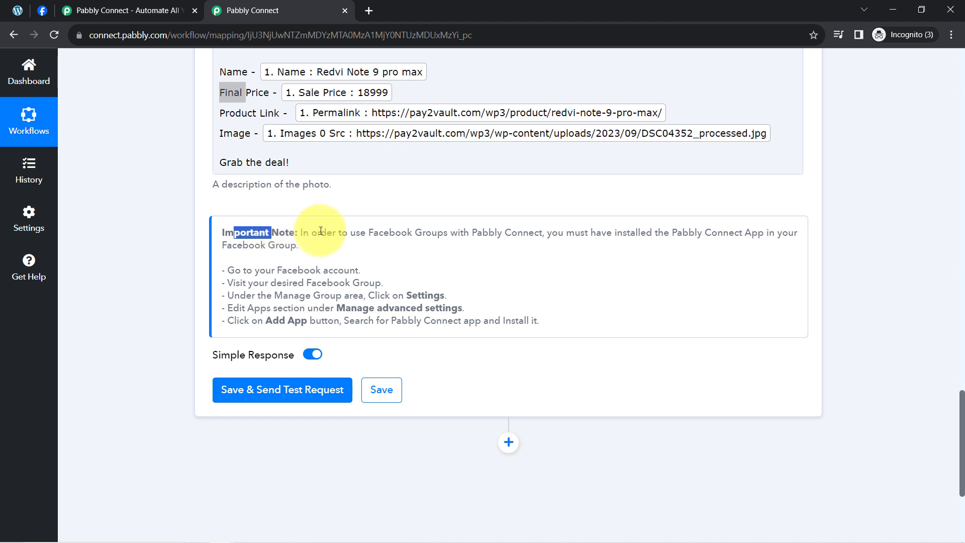
{"action": "left_click_drag", "start_coordinate": [333, 233], "coordinate": [518, 232]}
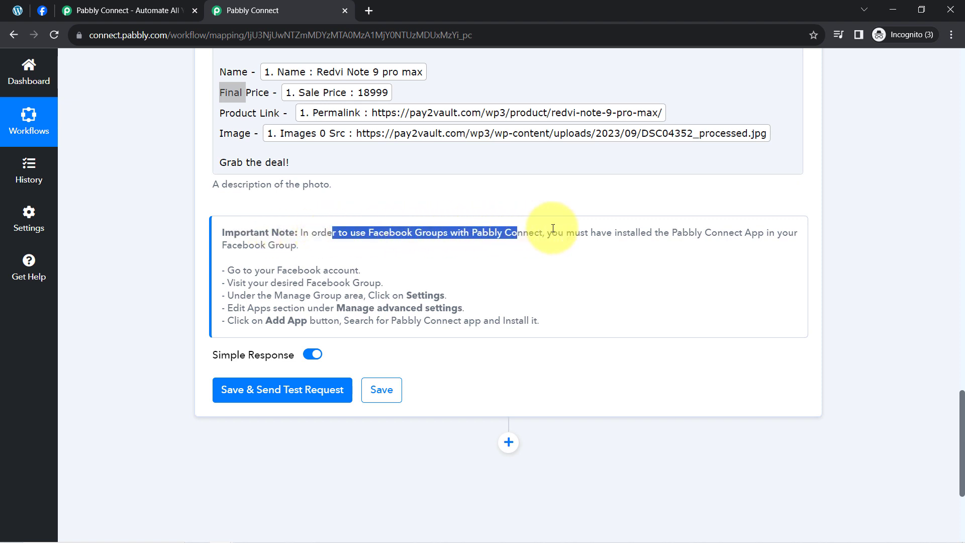
{"action": "left_click_drag", "start_coordinate": [677, 233], "coordinate": [505, 265]}
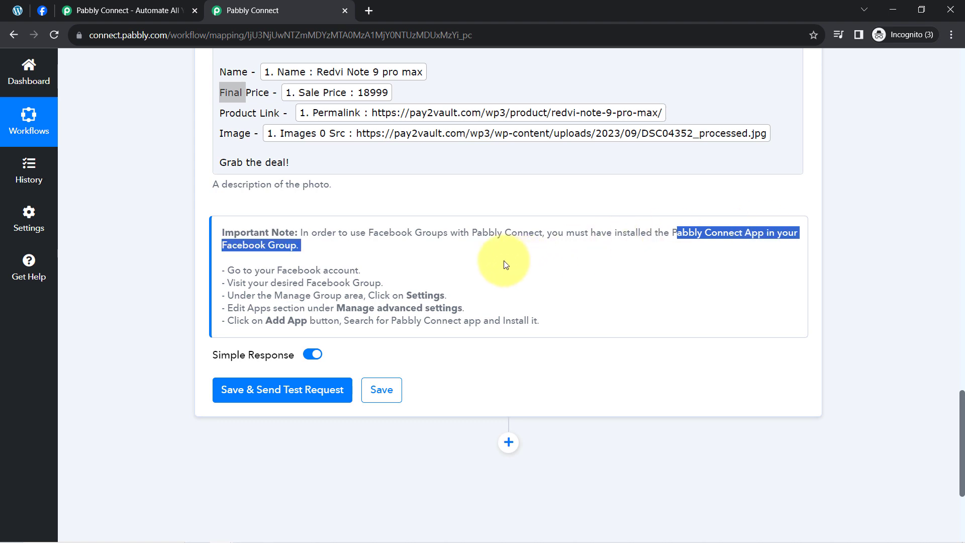
Switch to Facebook and remove the Pabbly Connect app from the Pabbly Tech group's apps in its advanced settings
{"action": "left_click", "coordinate": [38, 12]}
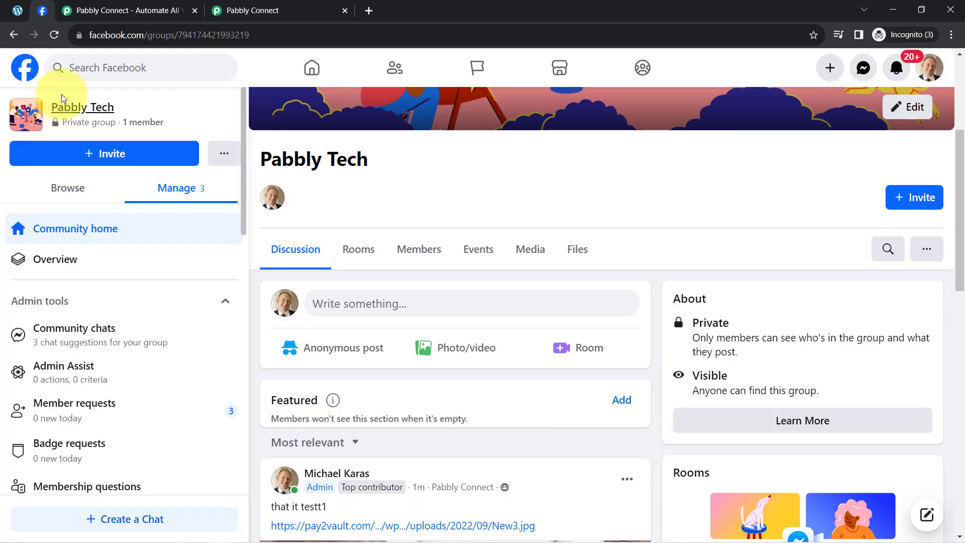
{"action": "scroll", "coordinate": [65, 424], "scroll_direction": "down", "scroll_amount": 8}
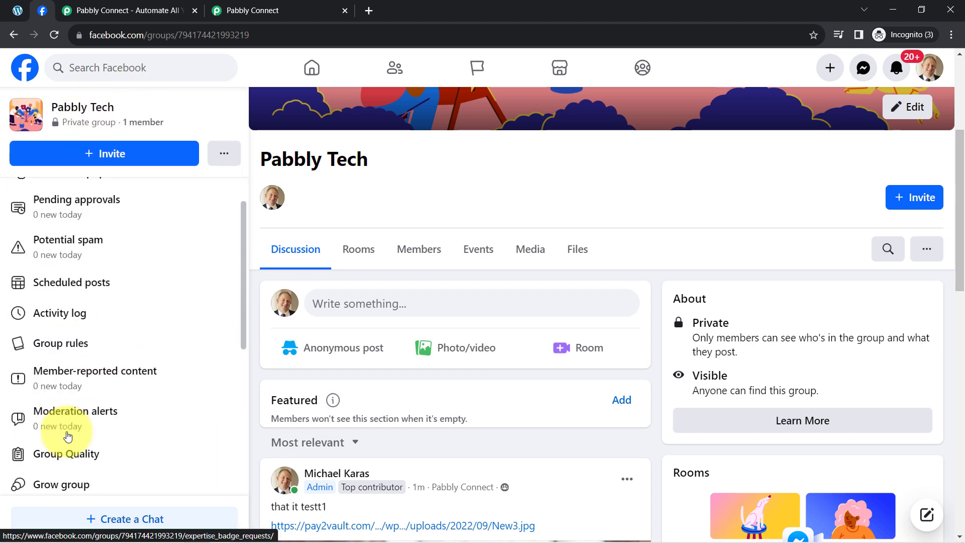
{"action": "scroll", "coordinate": [68, 435], "scroll_direction": "down", "scroll_amount": 4}
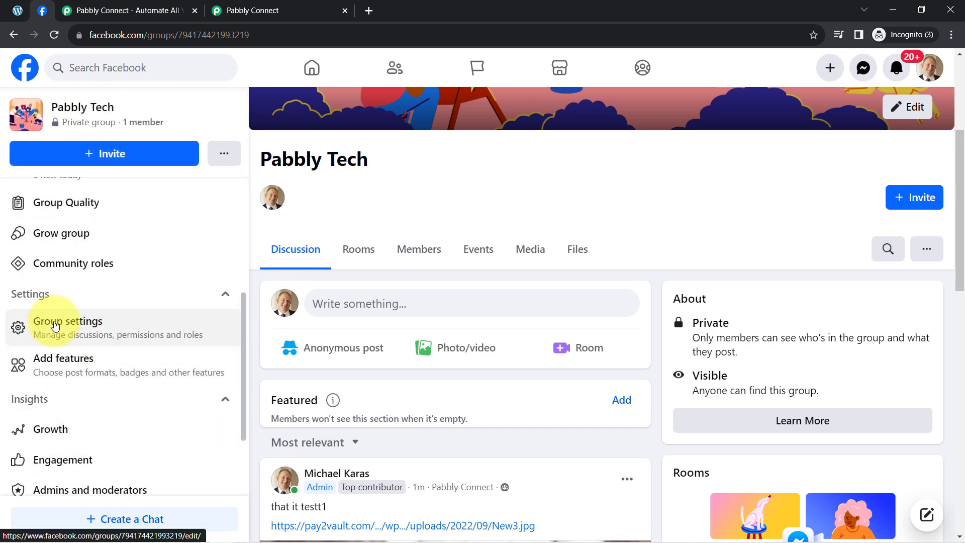
{"action": "left_click", "coordinate": [98, 329]}
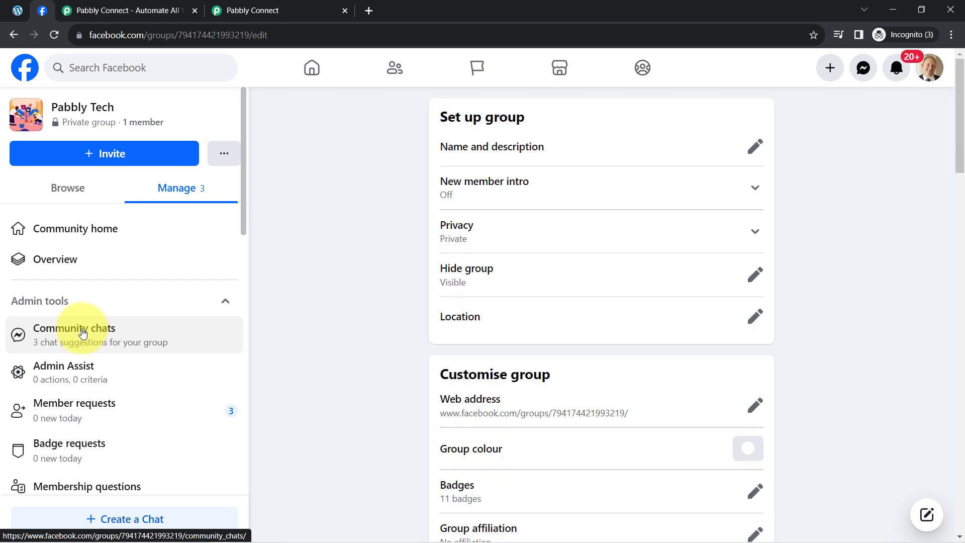
{"action": "left_click_drag", "start_coordinate": [957, 105], "coordinate": [942, 478]}
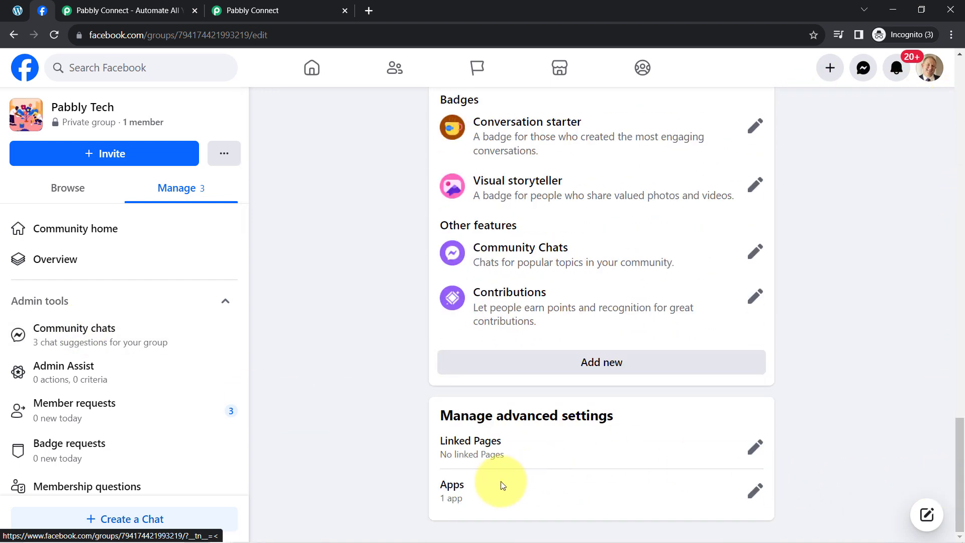
{"action": "left_click", "coordinate": [751, 499]}
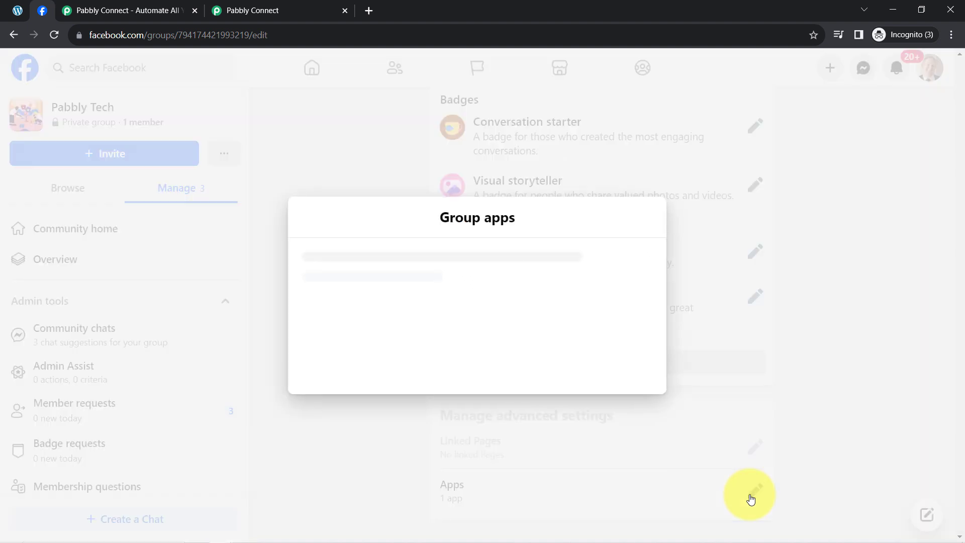
{"action": "left_click", "coordinate": [618, 246]}
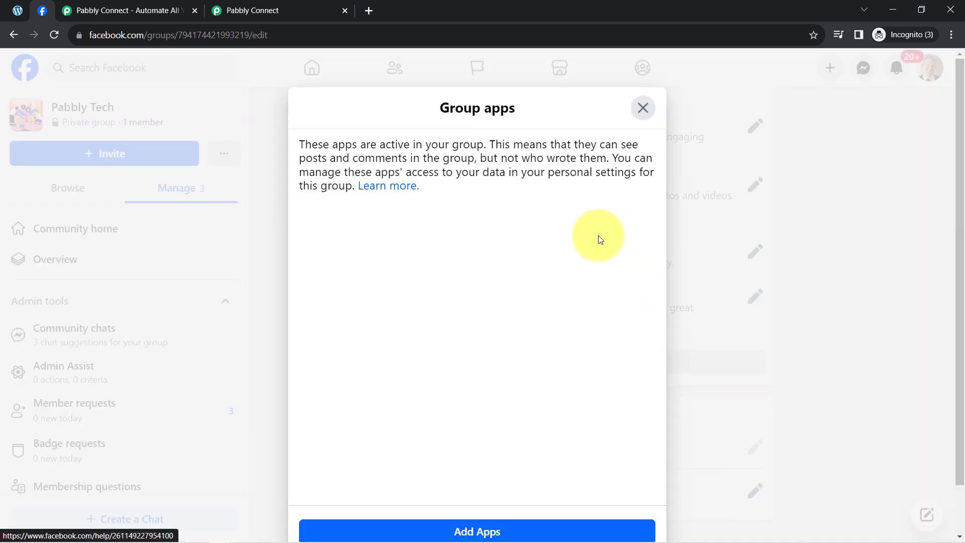
{"action": "left_click", "coordinate": [643, 108]}
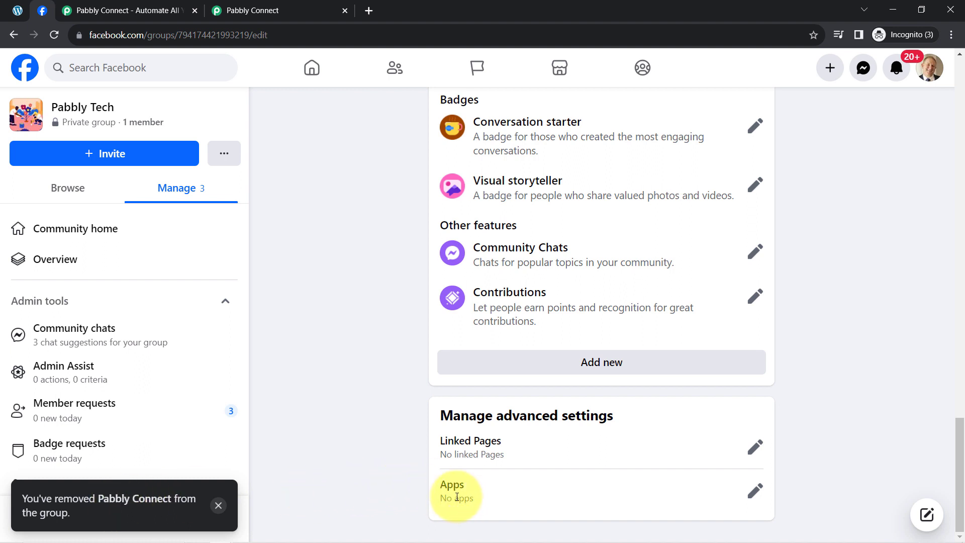
Add the Pabbly Connect app to the Pabbly Tech group, finding it in the group app store with "pabbly conn"
{"action": "left_click", "coordinate": [753, 492]}
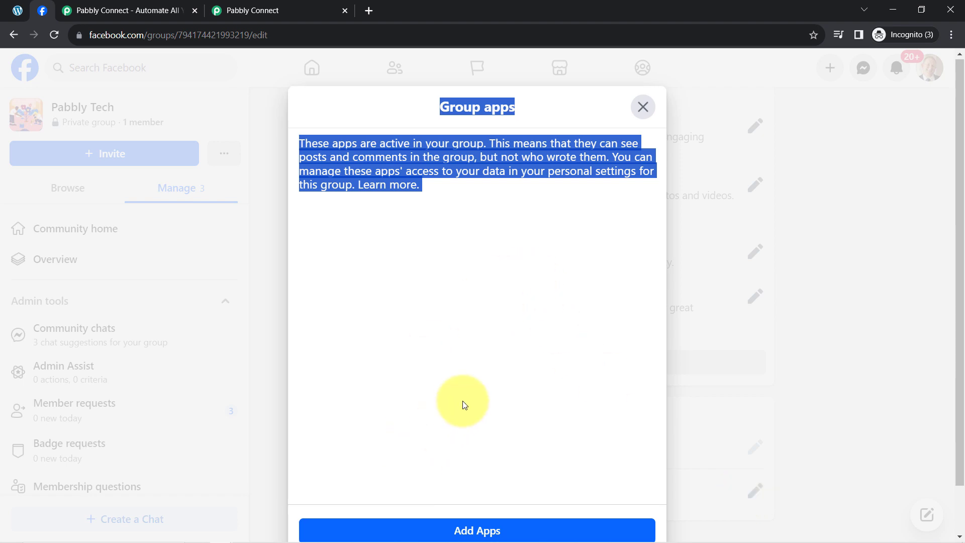
{"action": "scroll", "coordinate": [458, 402], "scroll_direction": "down", "scroll_amount": 1}
{"action": "left_click", "coordinate": [454, 476]}
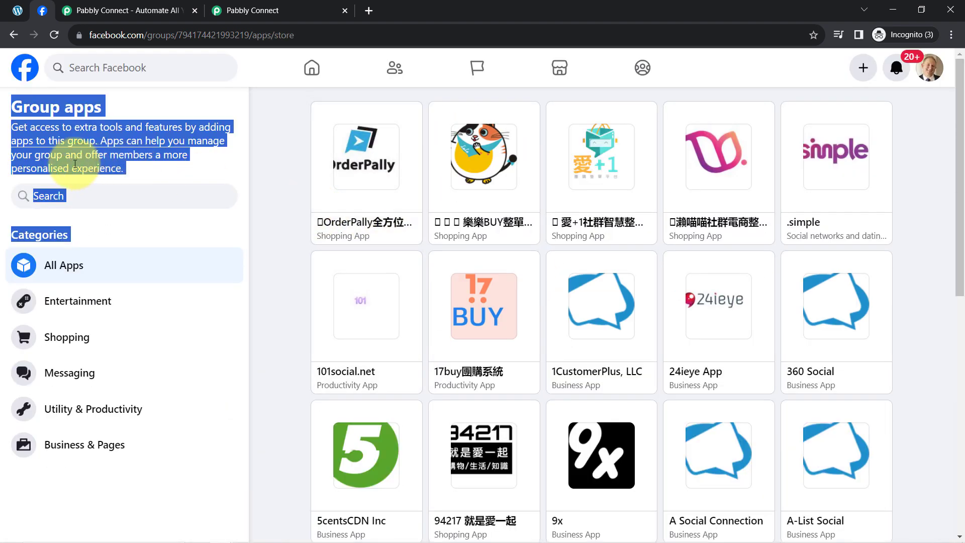
{"action": "left_click", "coordinate": [67, 201]}
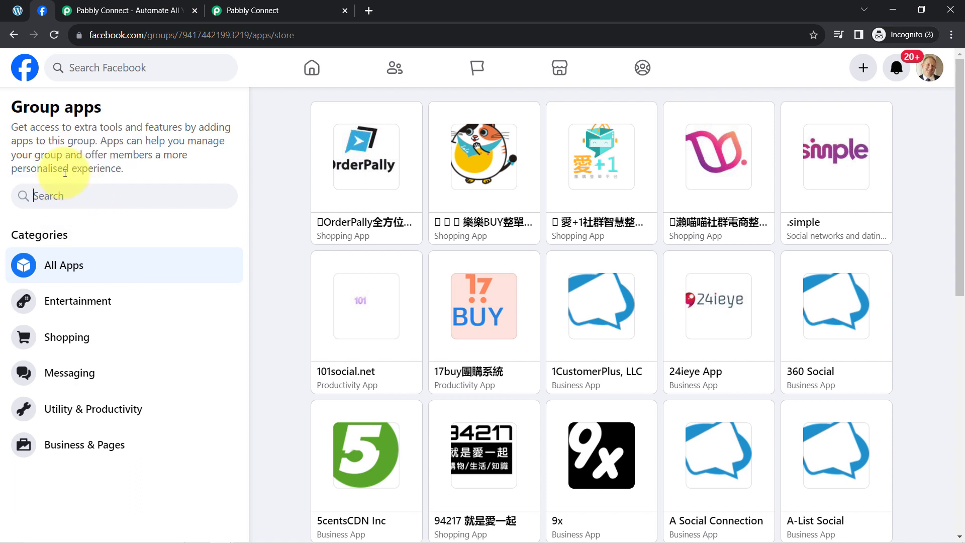
{"action": "type", "text": "pabbly conn"}
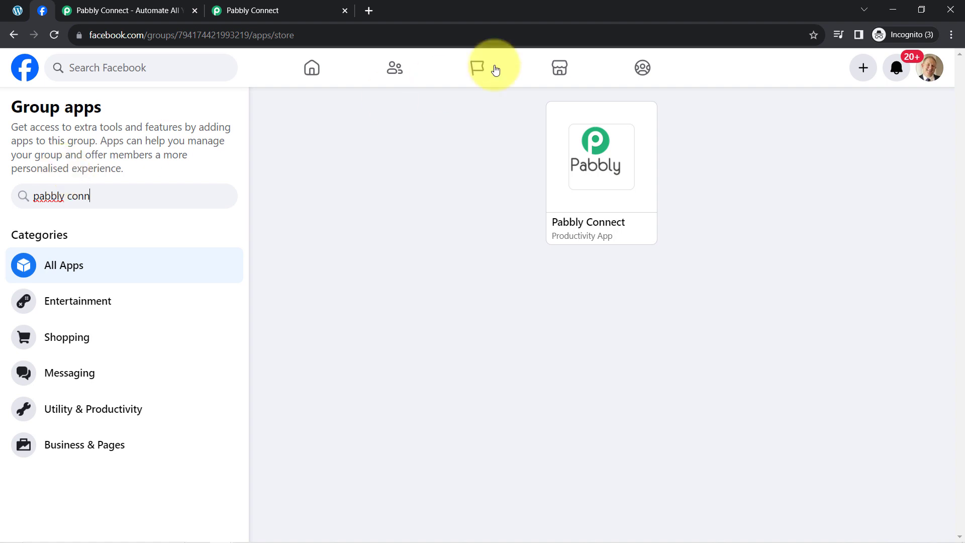
{"action": "left_click", "coordinate": [608, 166]}
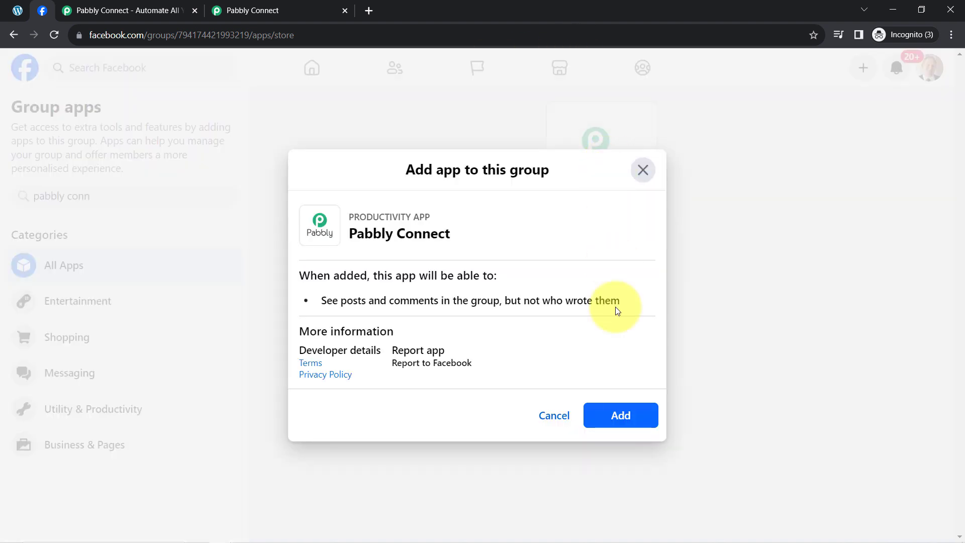
{"action": "left_click", "coordinate": [614, 425]}
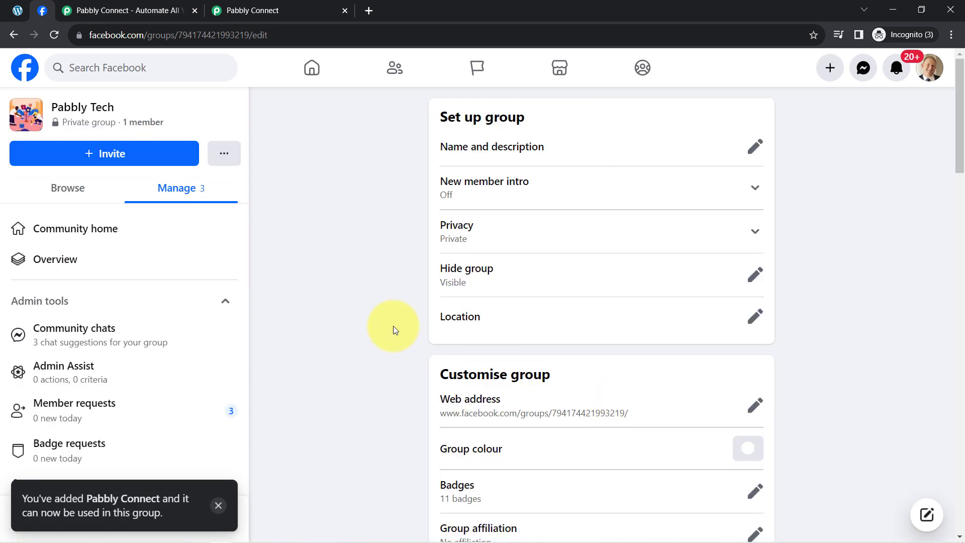
Check which apps are active in the group through its advanced settings, and close the list
{"action": "scroll", "coordinate": [392, 336], "scroll_direction": "down", "scroll_amount": 5}
{"action": "scroll", "coordinate": [392, 362], "scroll_direction": "up", "scroll_amount": 2}
{"action": "scroll", "coordinate": [384, 427], "scroll_direction": "down", "scroll_amount": 15}
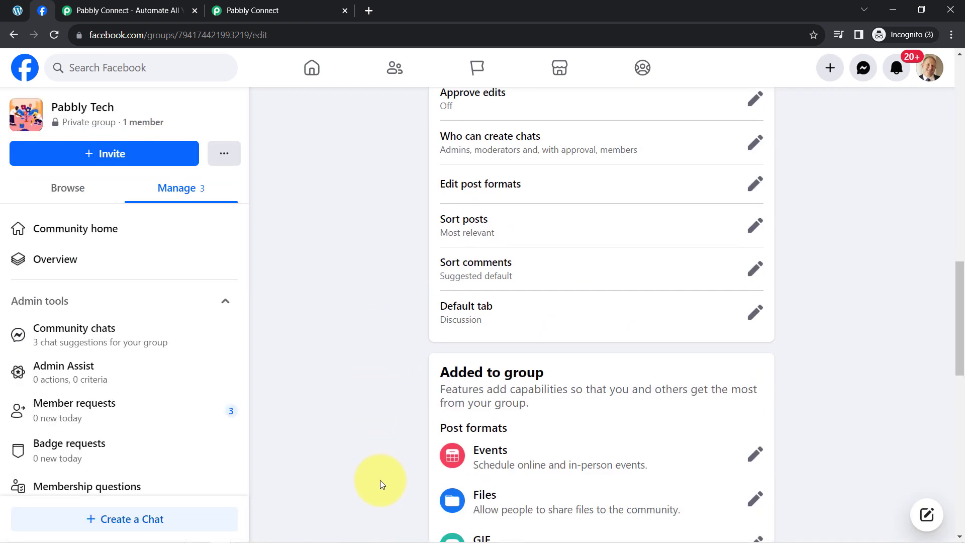
{"action": "scroll", "coordinate": [381, 486], "scroll_direction": "down", "scroll_amount": 5}
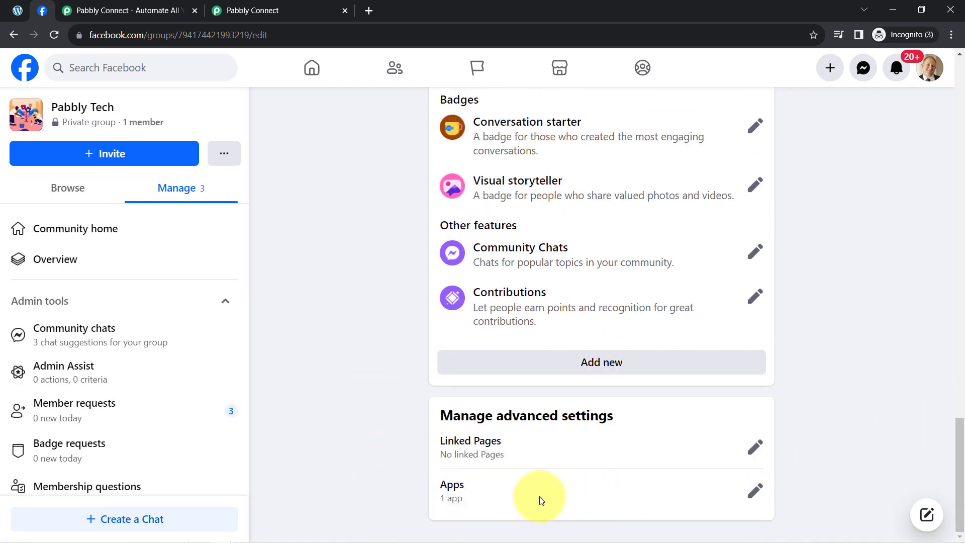
{"action": "left_click", "coordinate": [755, 492]}
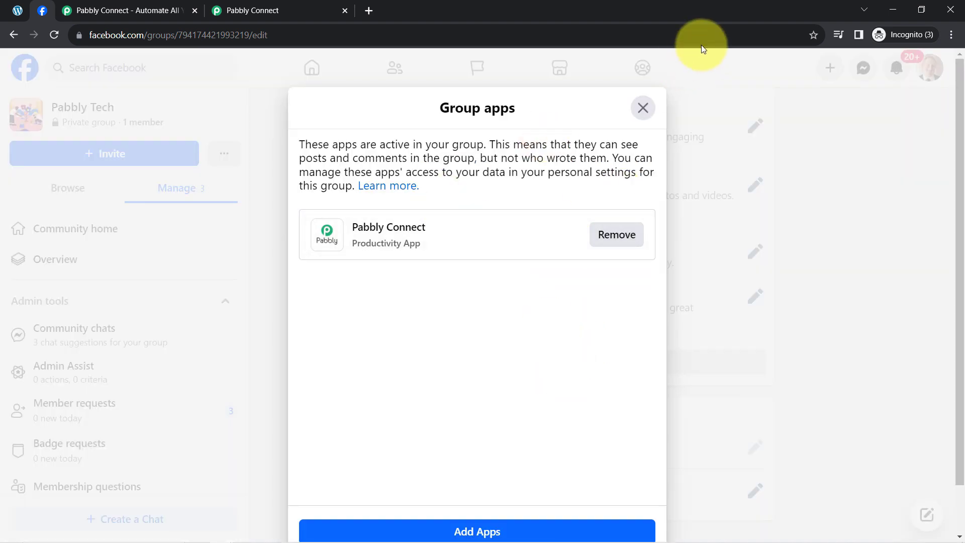
{"action": "left_click", "coordinate": [643, 108]}
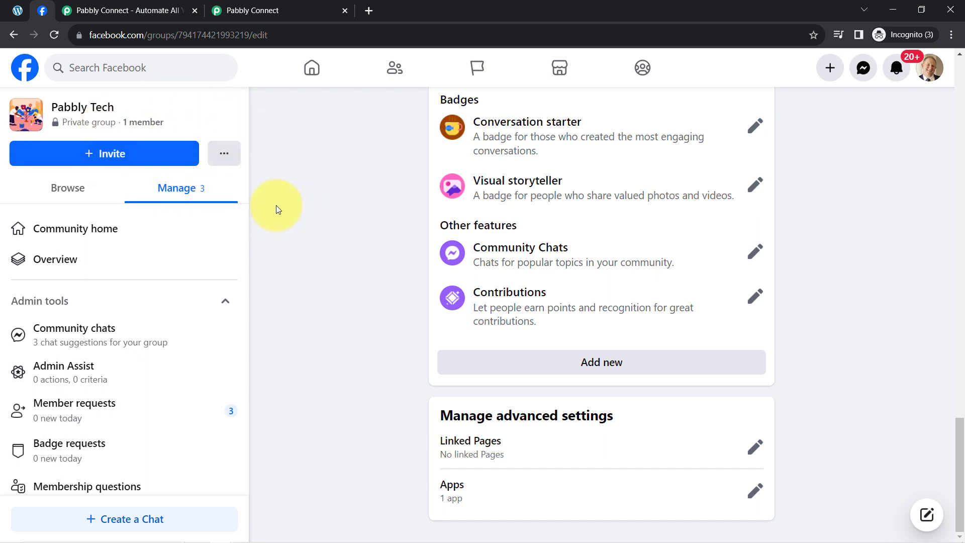
Open the Pabbly Tech group's home page in Facebook and look at its most recent post
{"action": "left_click", "coordinate": [256, 7]}
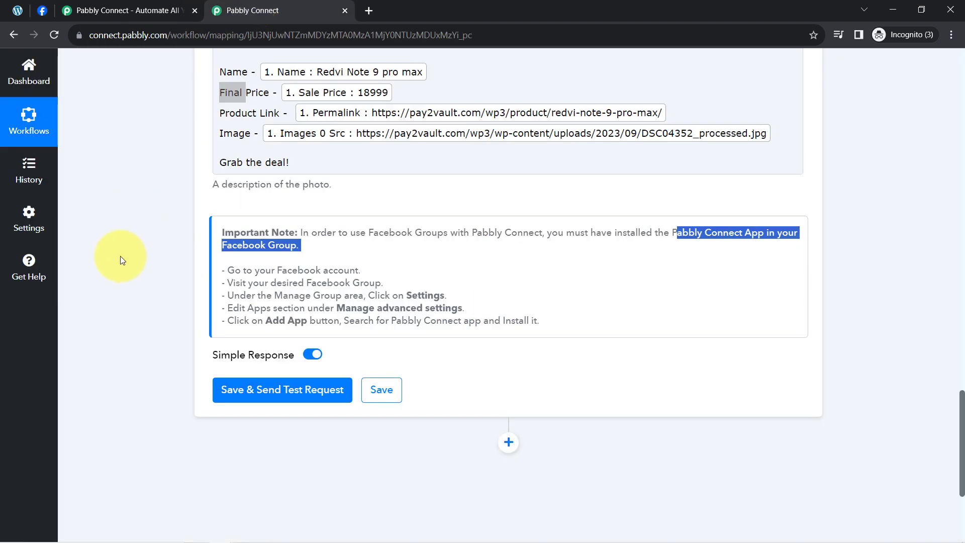
{"action": "left_click", "coordinate": [35, 12]}
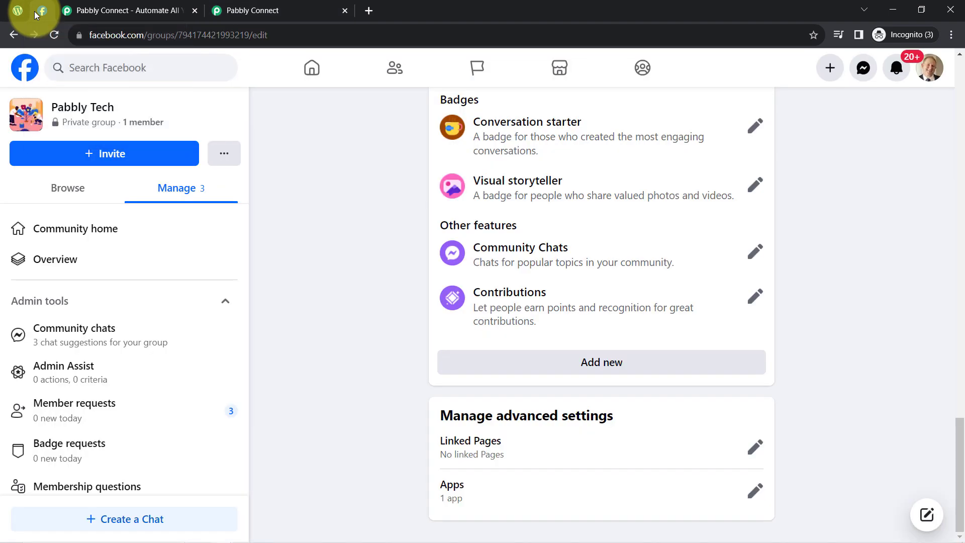
{"action": "left_click", "coordinate": [74, 108]}
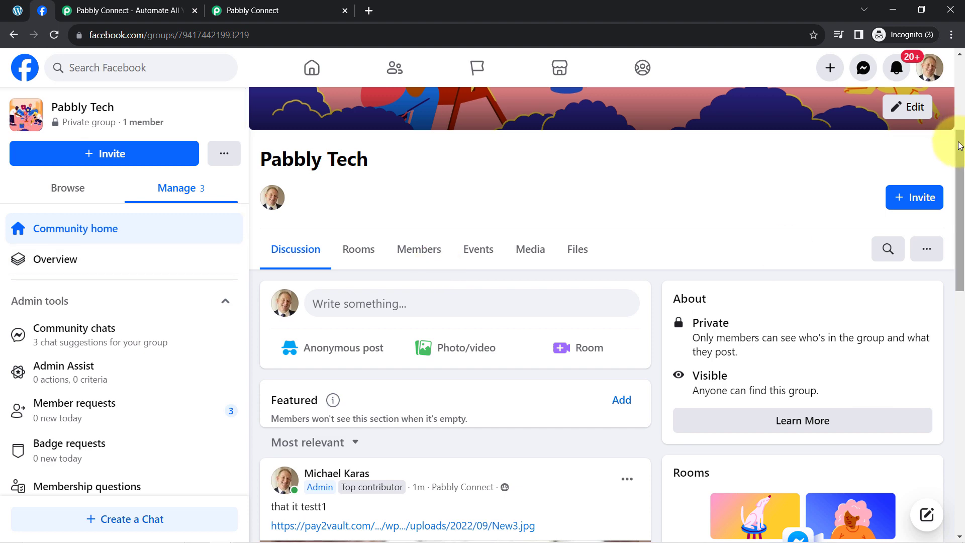
{"action": "left_click_drag", "start_coordinate": [960, 146], "coordinate": [961, 122]}
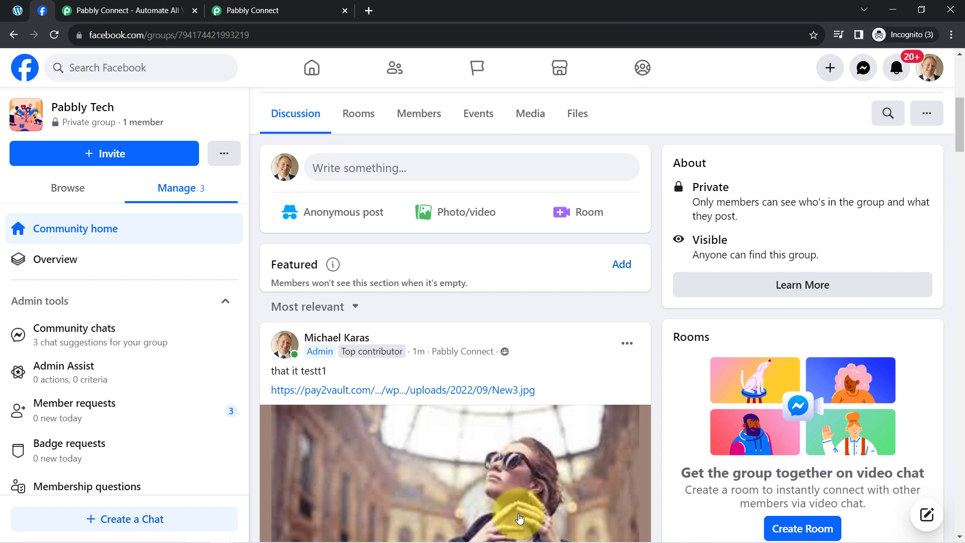
Return to Pabbly Connect, save the Facebook Groups action and send a test request
{"action": "left_click", "coordinate": [258, 10]}
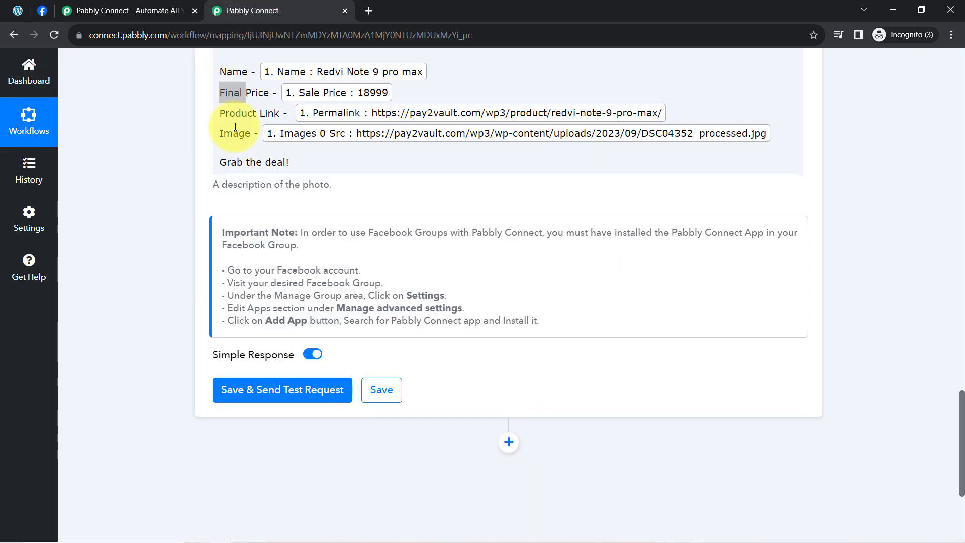
{"action": "left_click", "coordinate": [239, 397]}
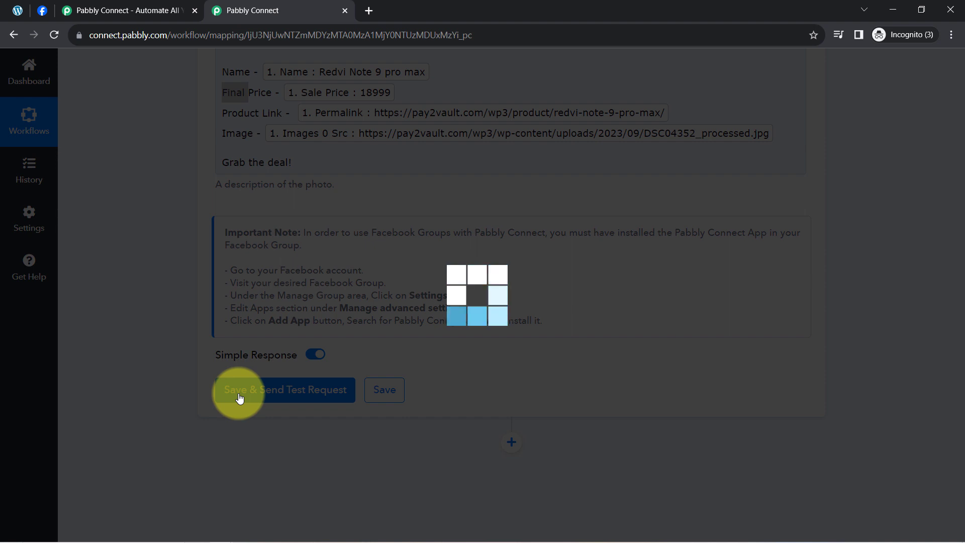
Switch to Facebook and check the Pabbly Tech group for the test post
{"action": "left_click", "coordinate": [45, 15]}
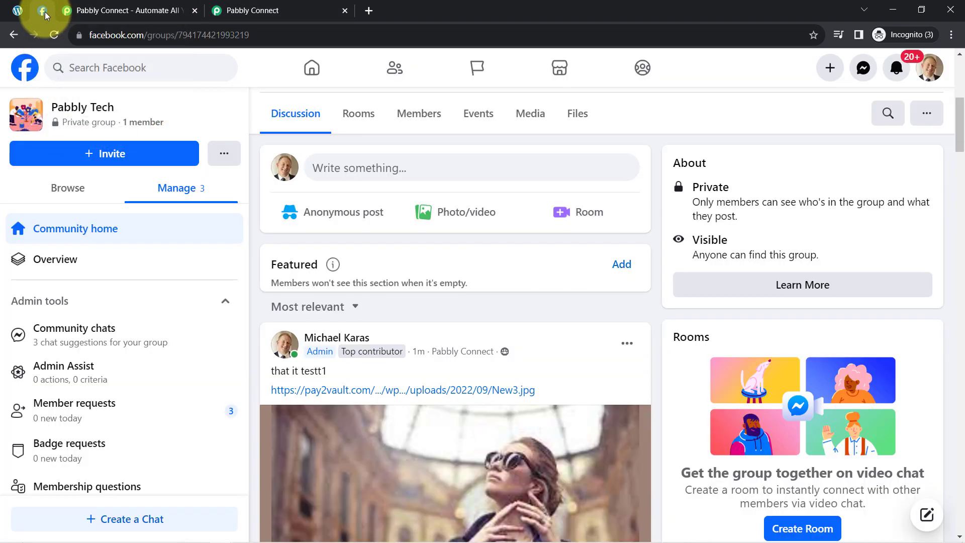